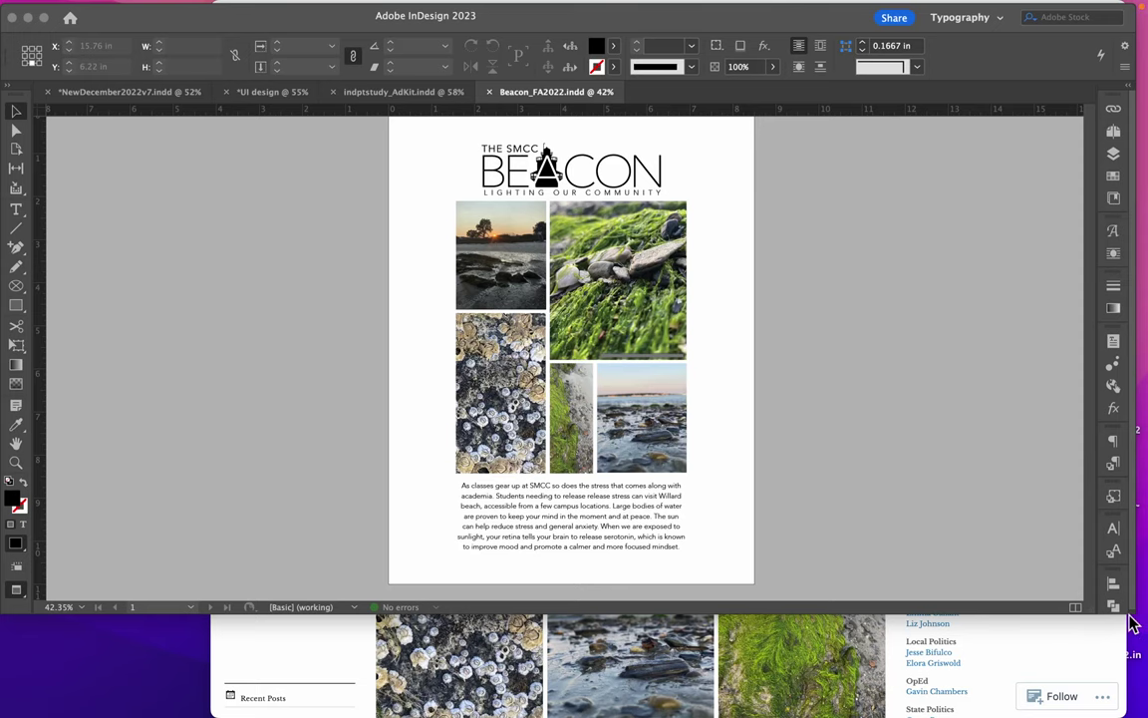
Enlarge the document window and scroll from the Willard Beach page to the Ethiopia spread on pages 4–5
left_click_drag(1131, 623, 1076, 694)
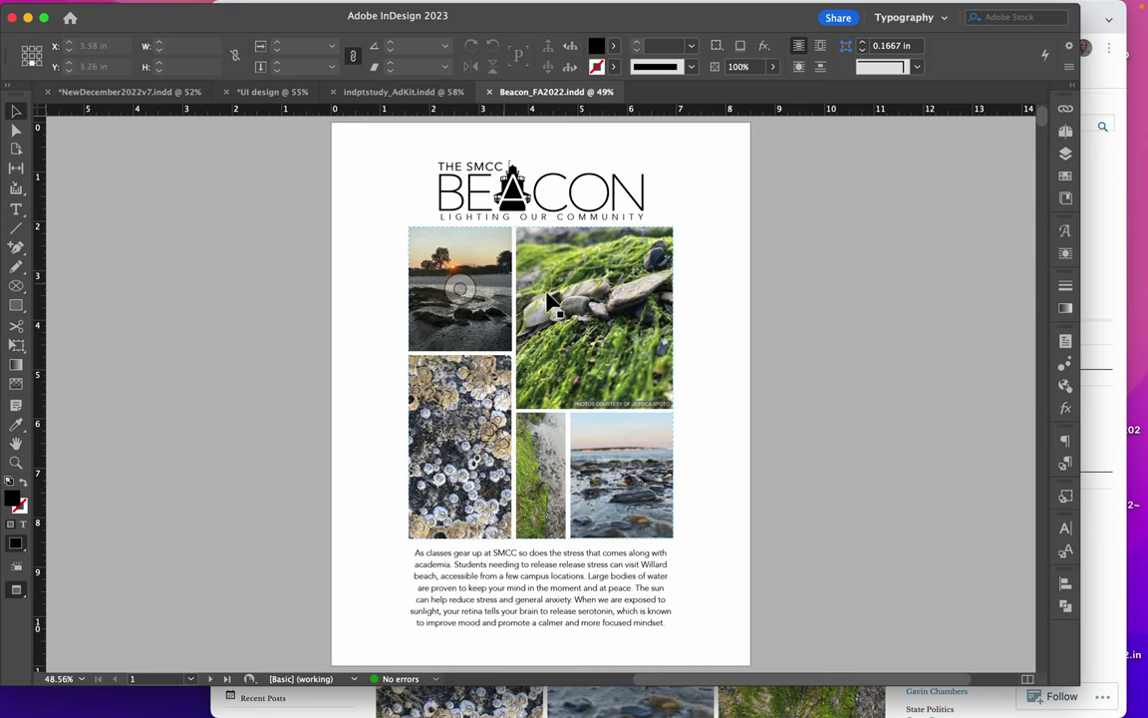
left_click(623, 582)
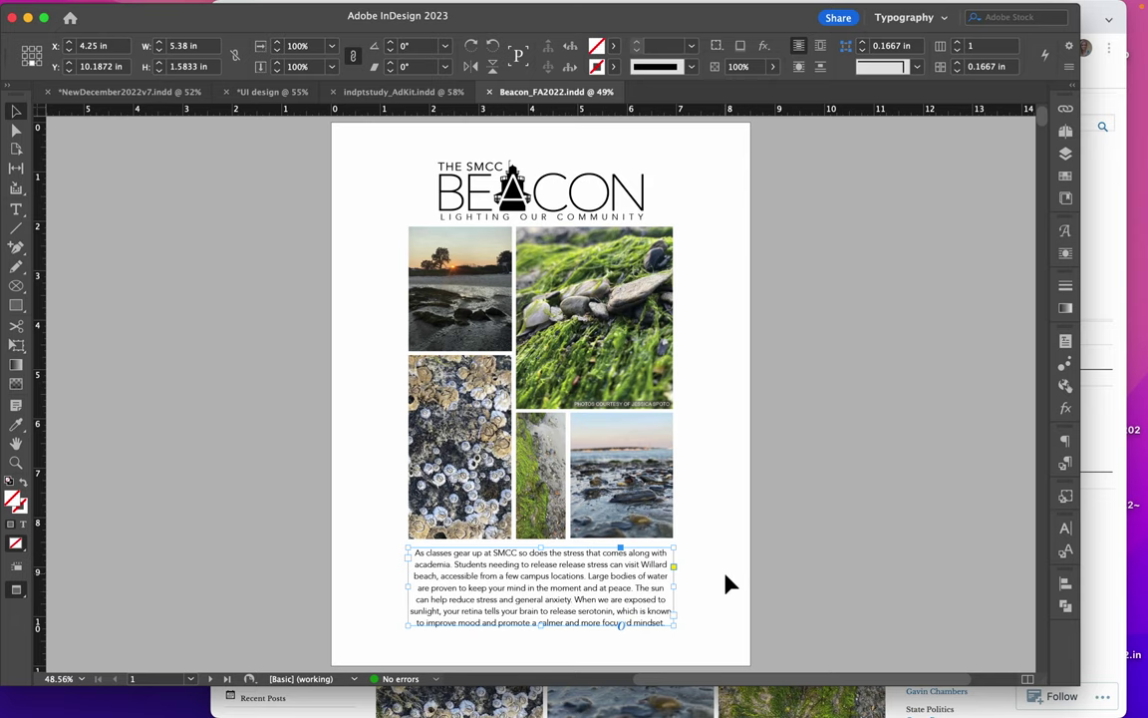
left_click(798, 576)
scroll(798, 577, "down", 5)
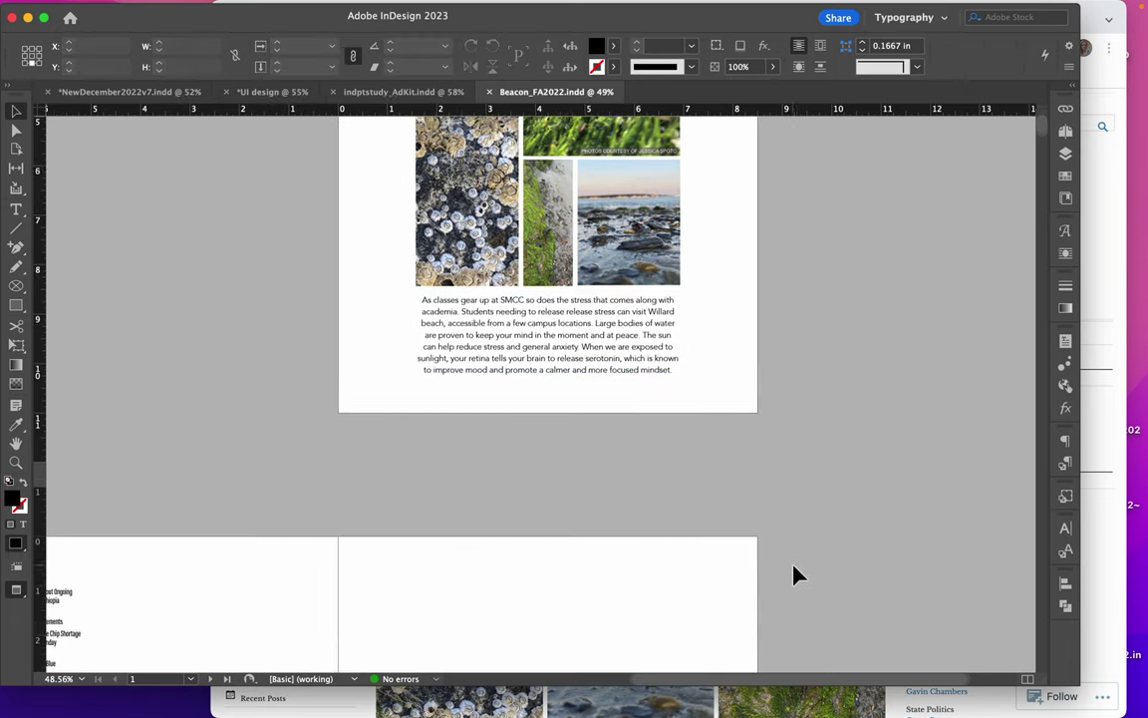
scroll(798, 560, "down", 5)
scroll(798, 560, "left", 3)
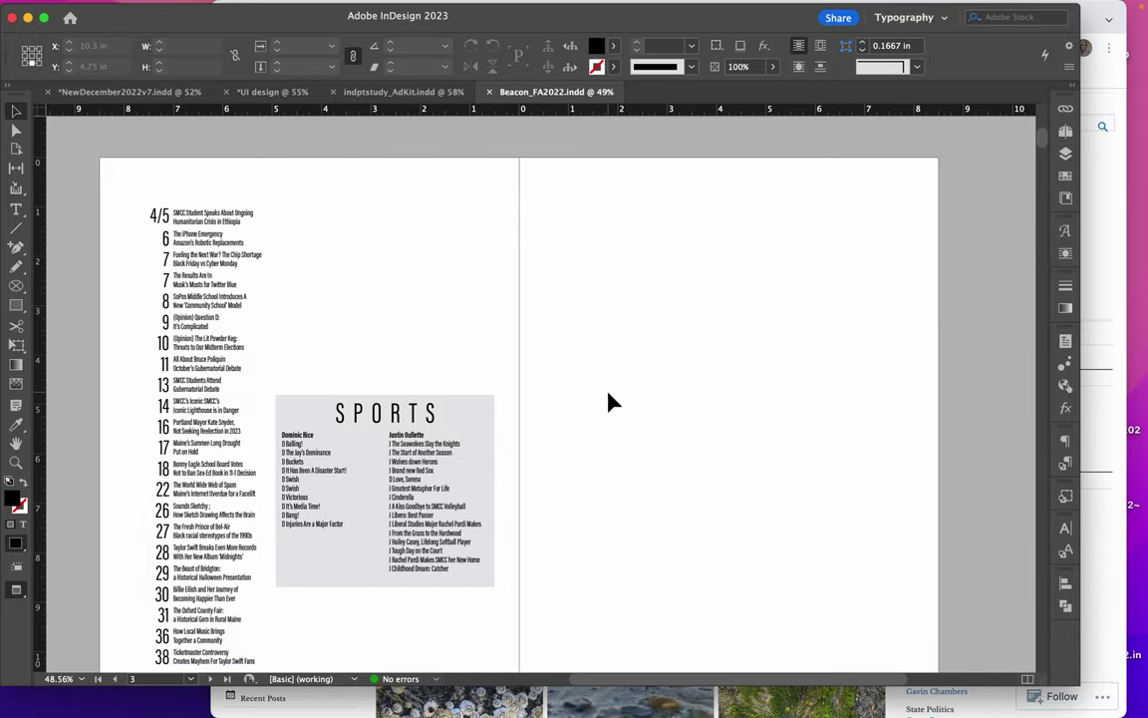
scroll(610, 401, "down", 5)
scroll(613, 401, "down", 5)
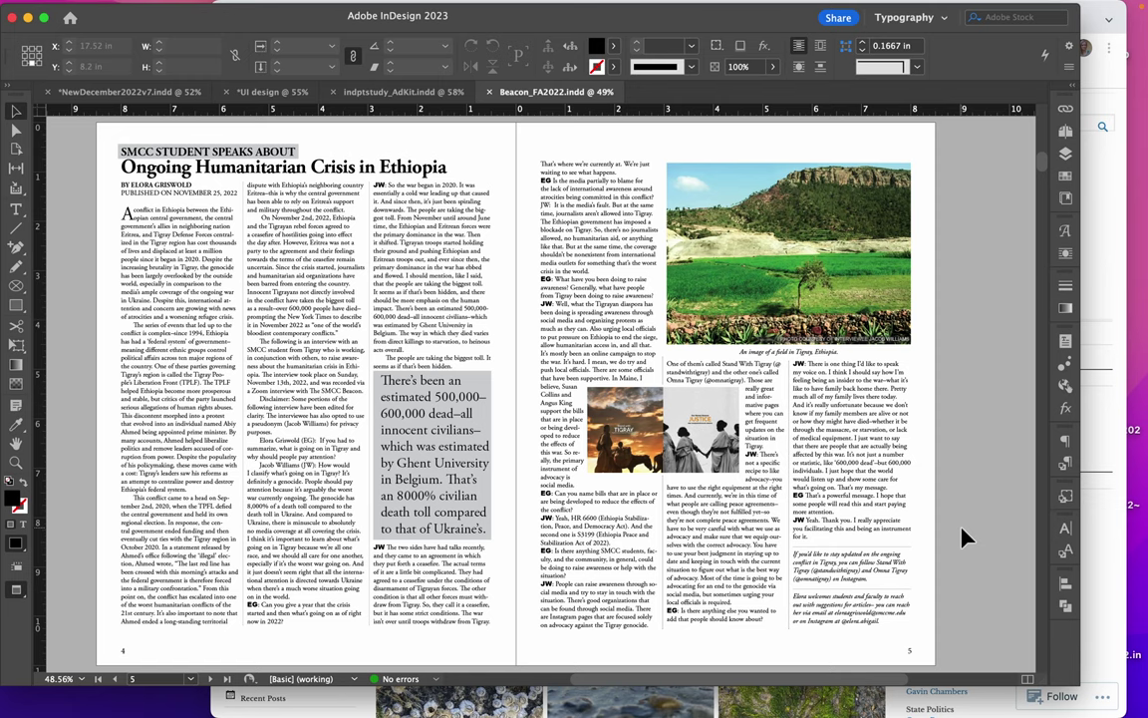
Select the interview story on page 5 and scroll through the following article spreads
left_click(819, 409)
scroll(937, 568, "down", 5)
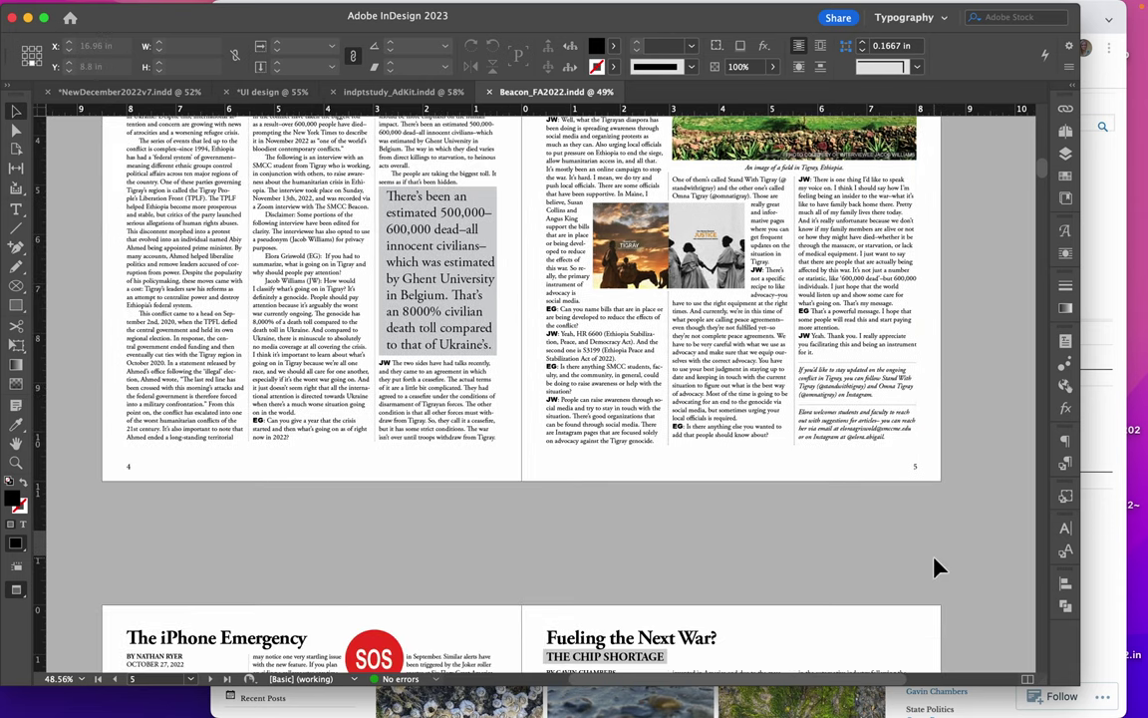
scroll(937, 569, "down", 10)
scroll(937, 568, "down", 4)
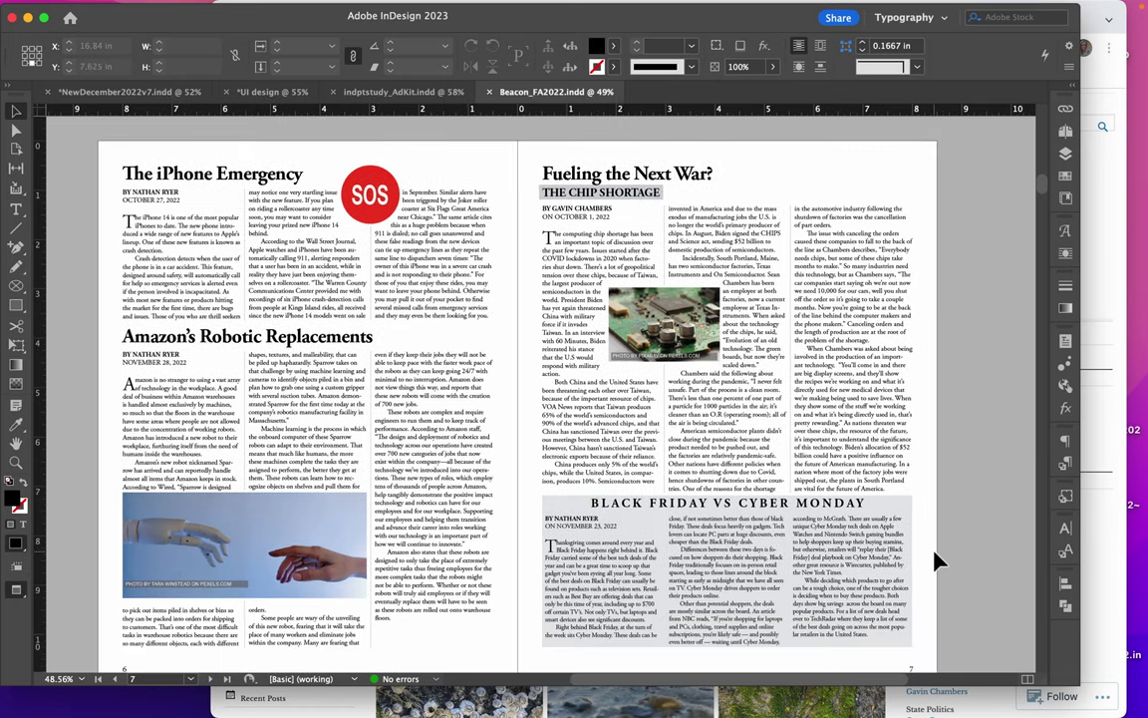
scroll(937, 563, "down", 2)
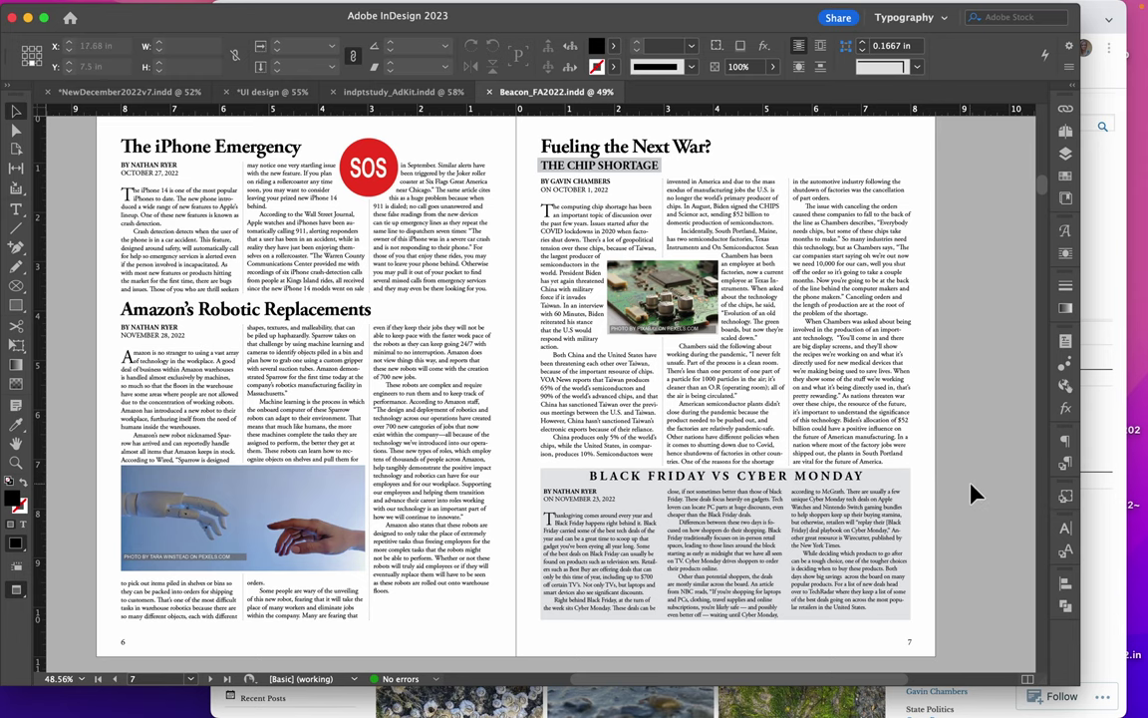
Zoom to 125% to check the chip photo credit, then zoom out and scroll to blank page 10
key("super+equal")
key("super+equal")
key("super+equal")
key("super+equal")
key("super+equal")
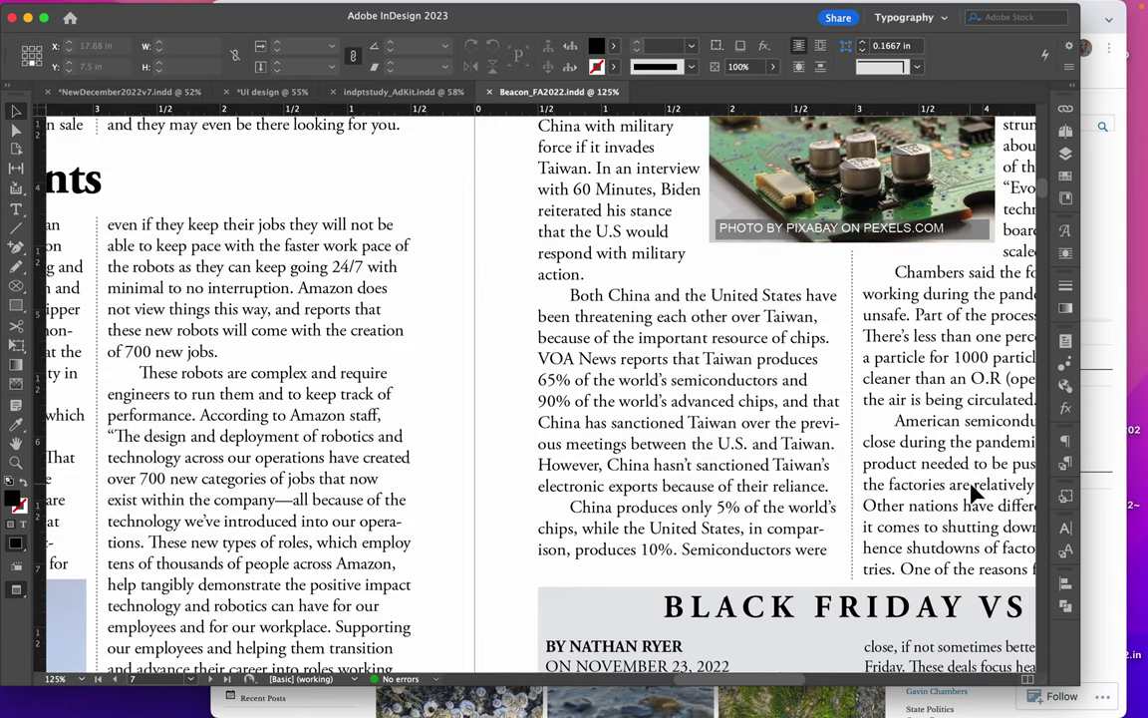
scroll(850, 379, "right", 4)
scroll(850, 379, "up", 1)
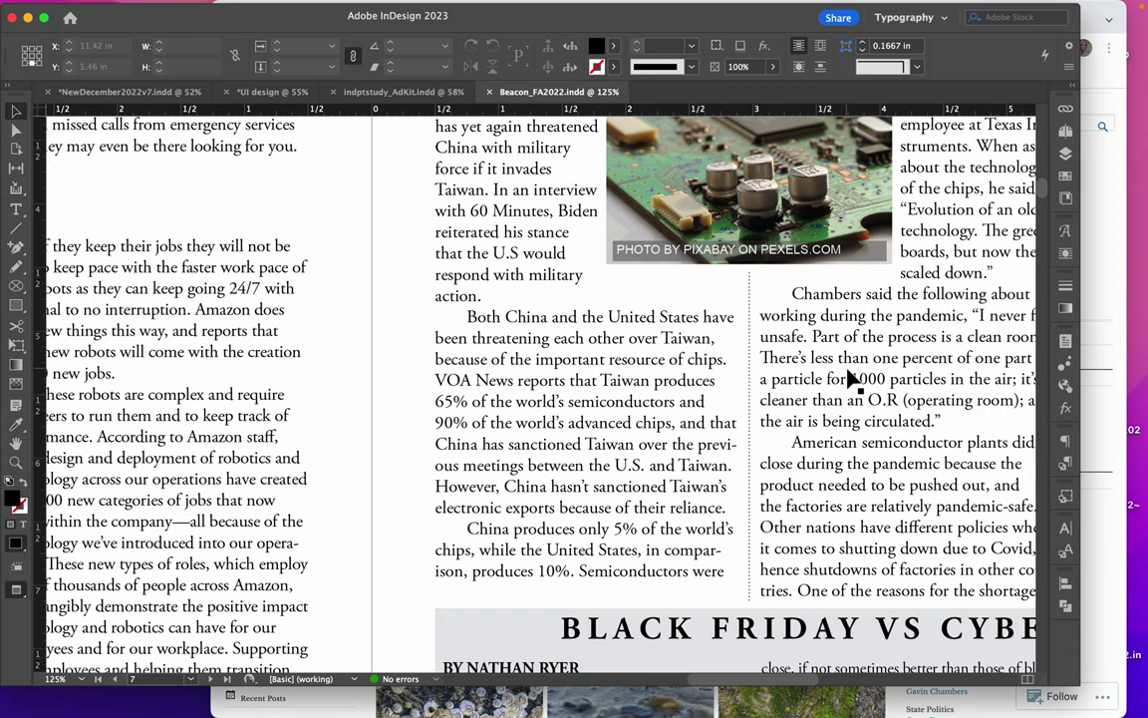
key("super+minus")
key("super+minus")
key("super+minus")
key("super+minus")
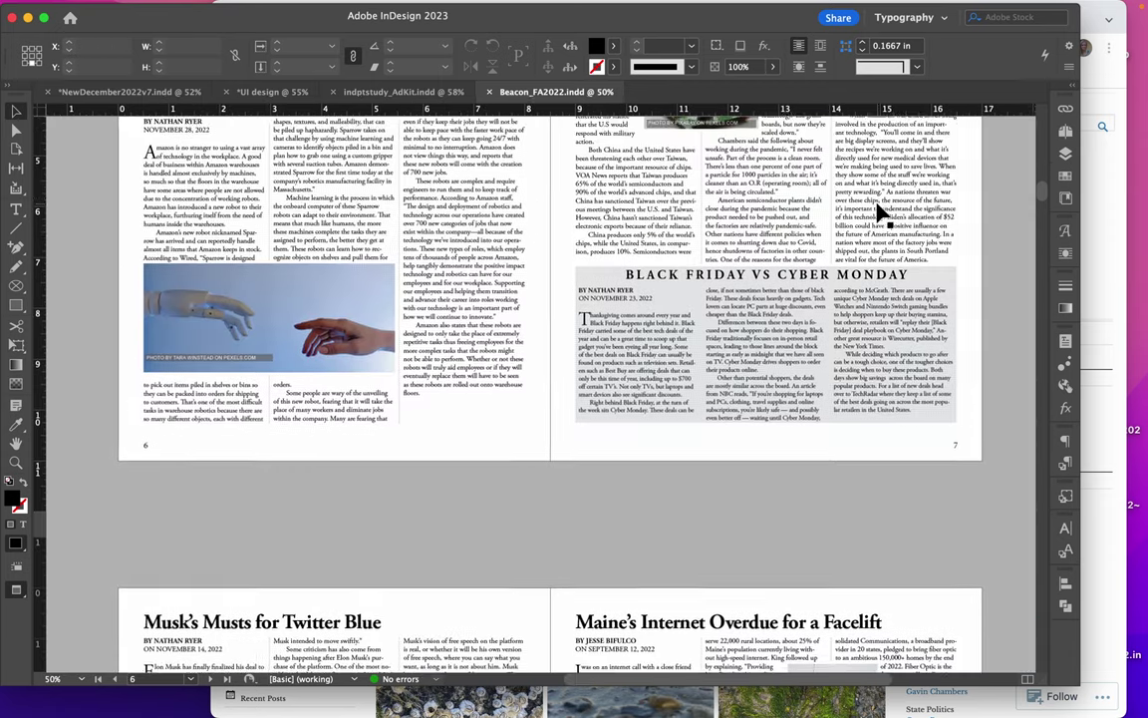
scroll(881, 215, "down", 8)
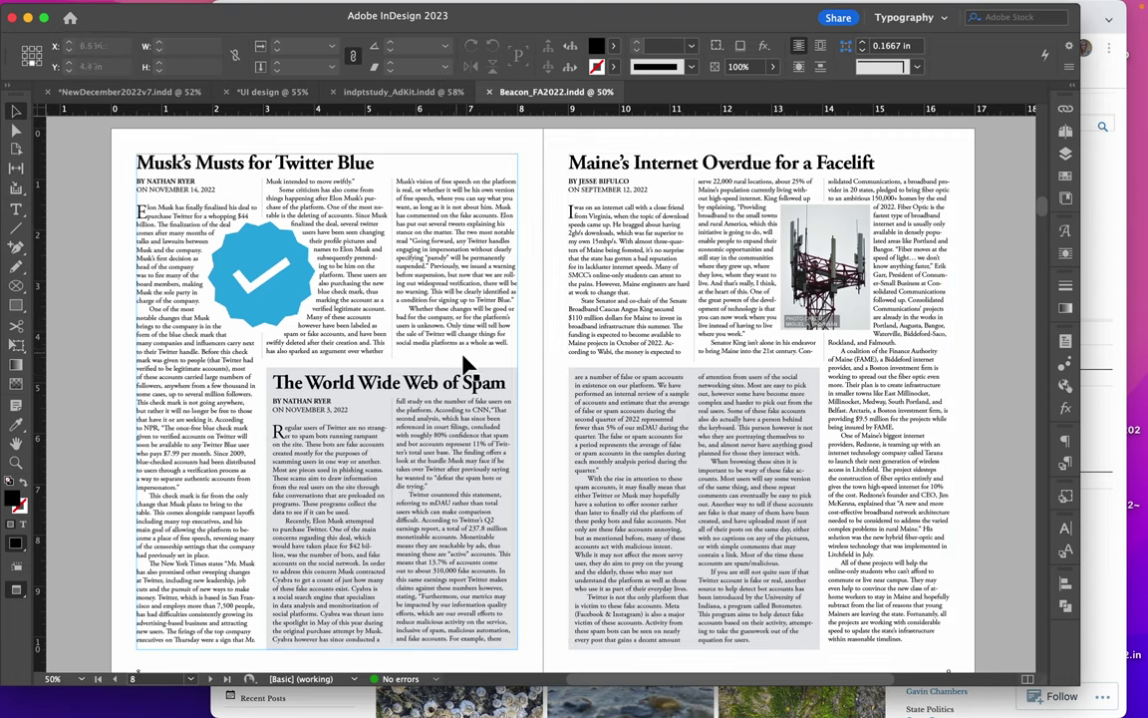
scroll(751, 410, "down", 6)
scroll(750, 410, "down", 6)
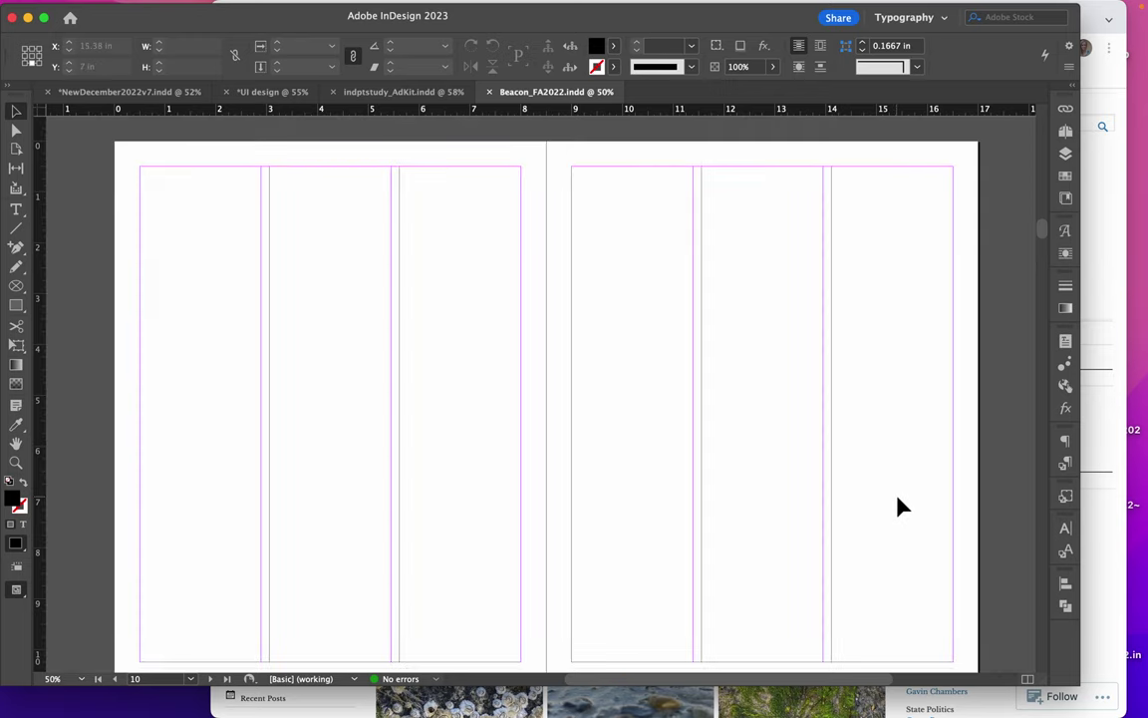
In Chrome, open the Local Politics post 'Maine Activist Protests PACs With Paint' and select its full text
left_click(346, 701)
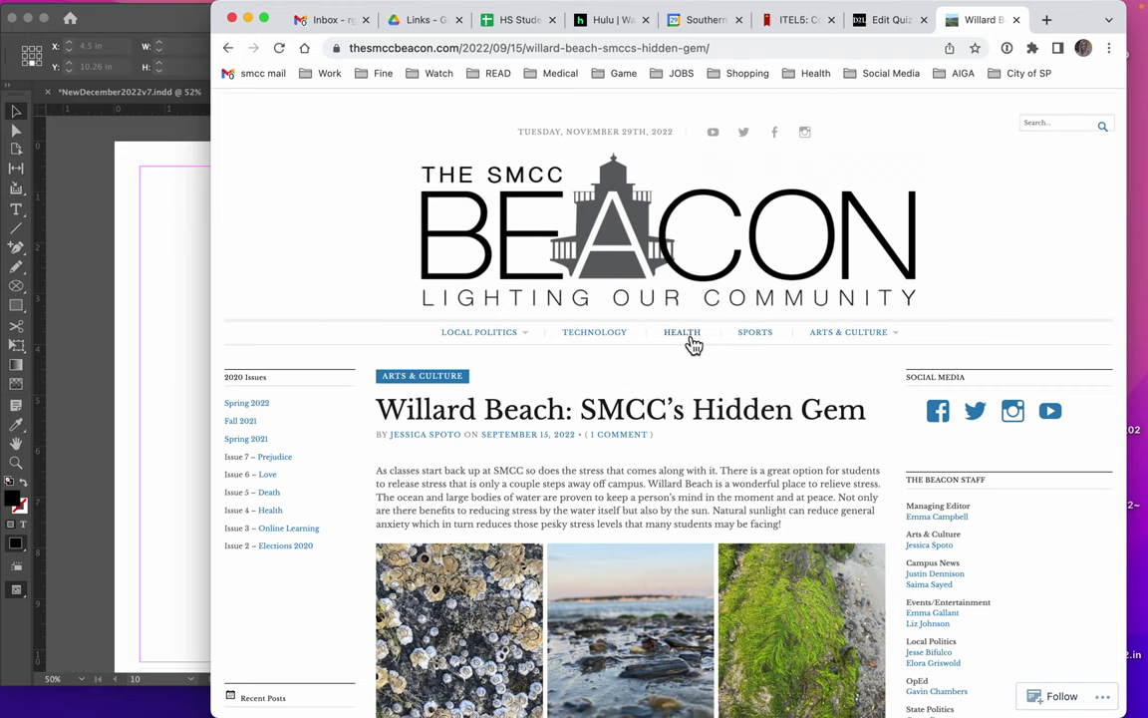
left_click(515, 341)
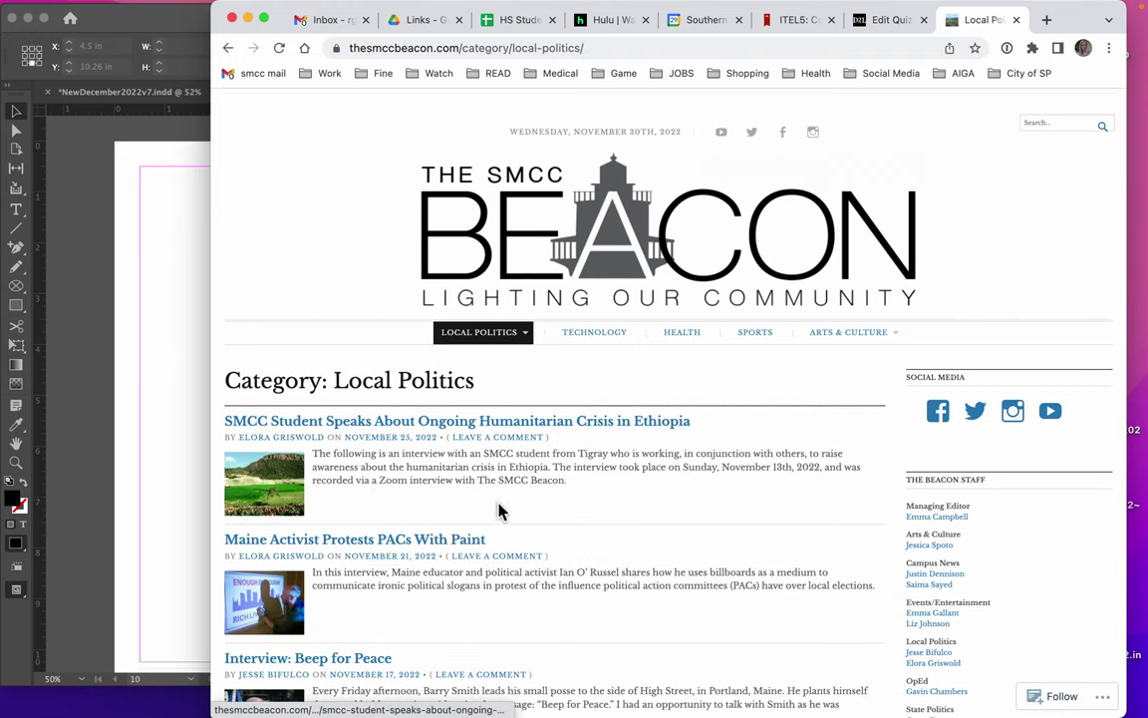
scroll(501, 510, "down", 3)
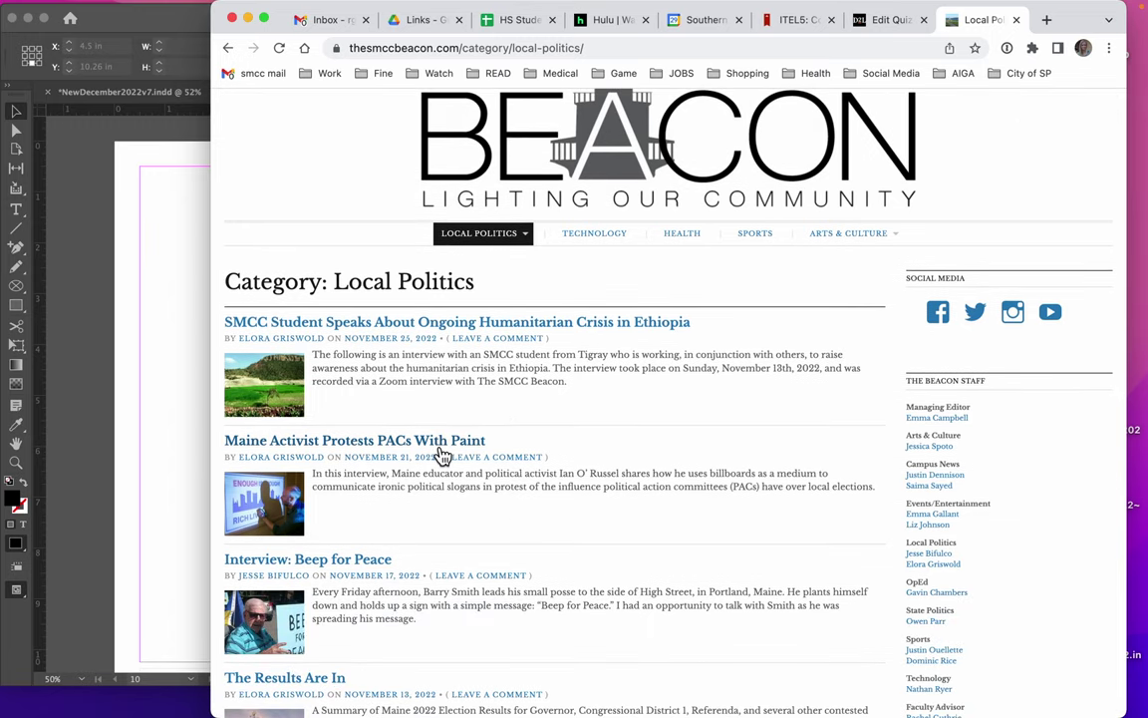
left_click(442, 455)
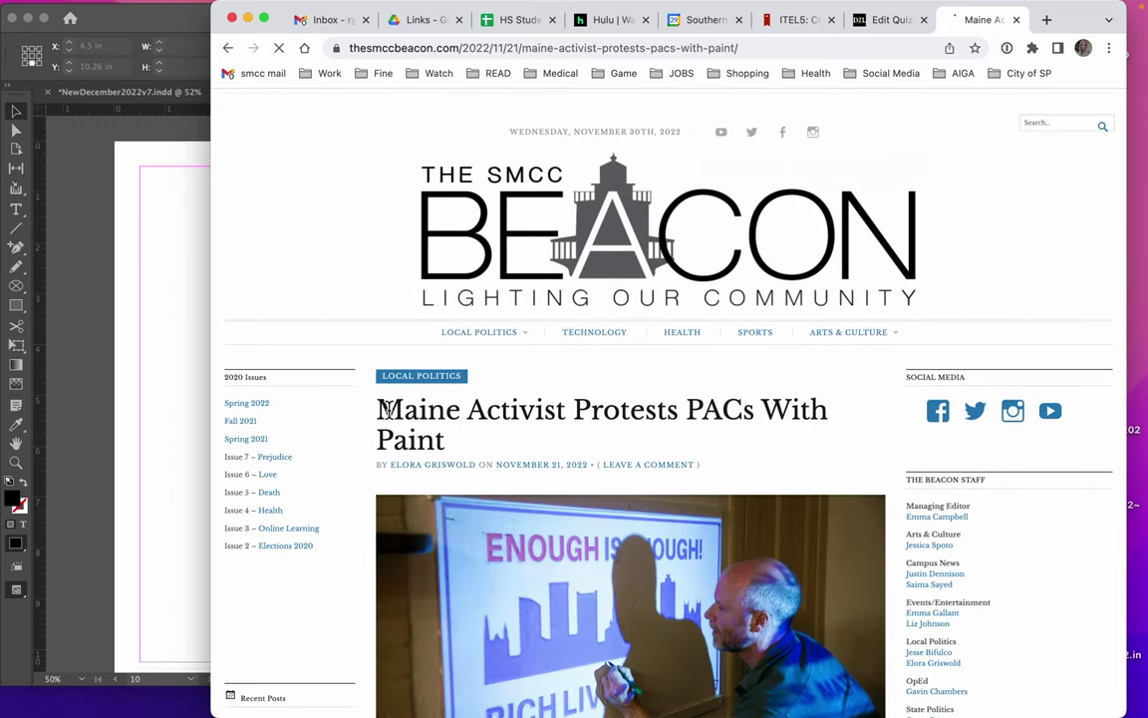
left_click_drag(379, 407, 725, 526)
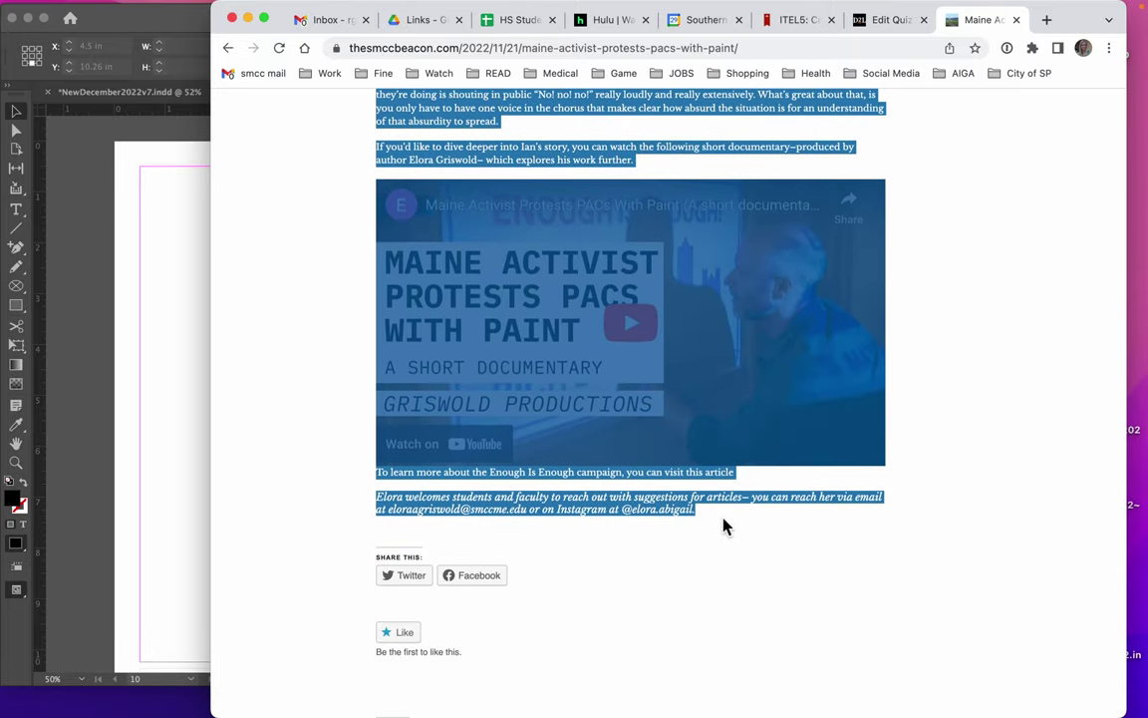
Draw a text frame across page 10's margins and paste the copied article into it
left_click(204, 257)
left_click(16, 209)
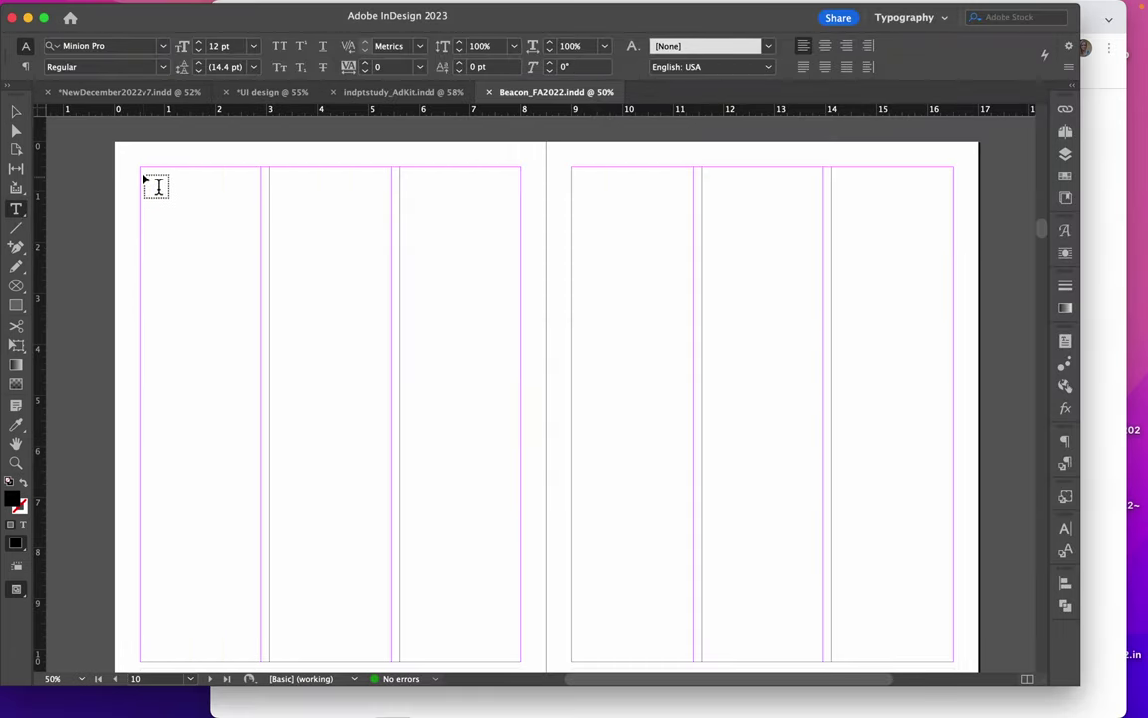
left_click_drag(153, 179, 522, 660)
key("cmd+v")
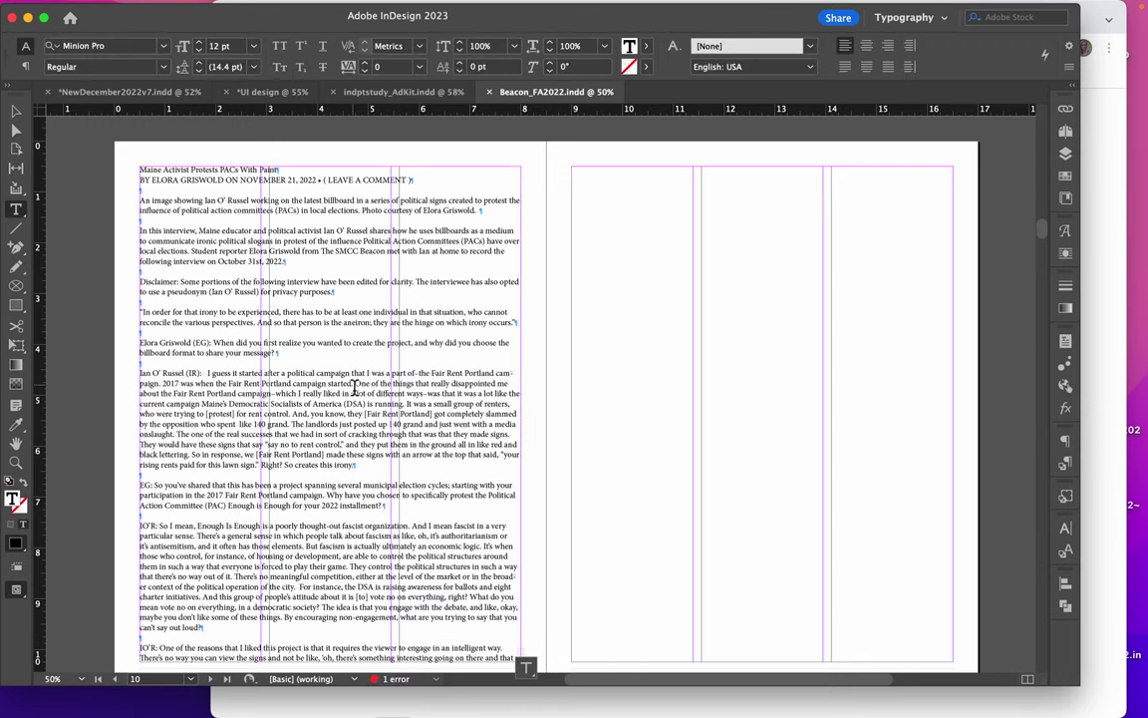
Set the entire pasted story in the body paragraph style
left_click(16, 110)
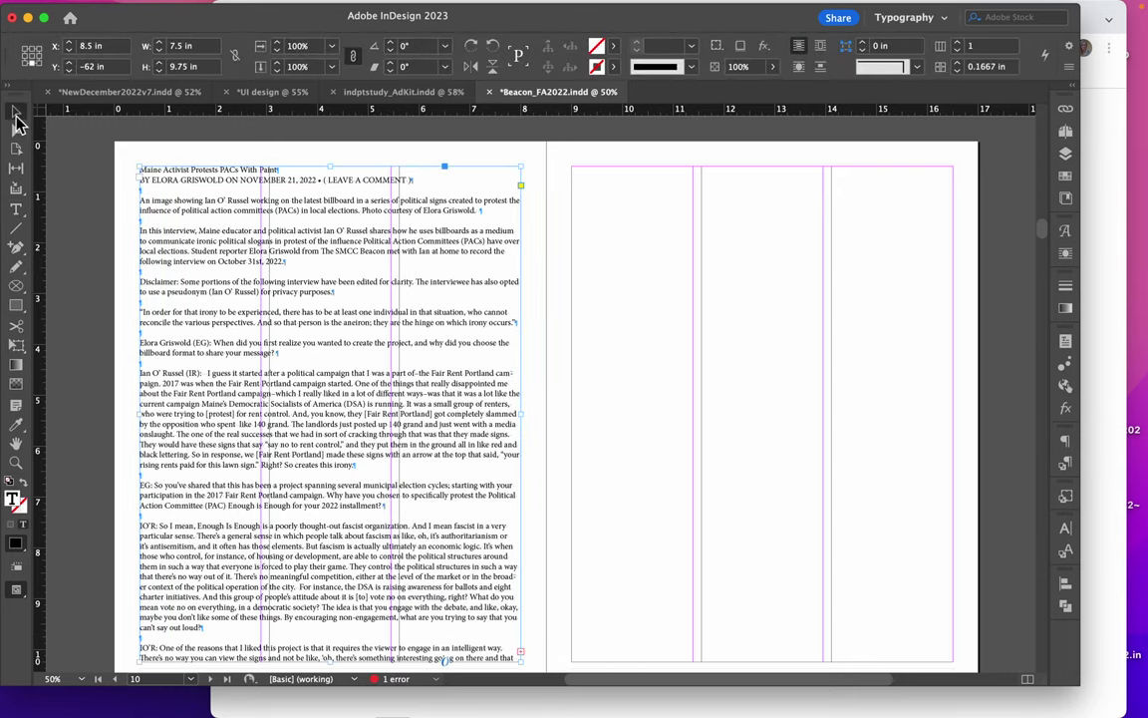
double_click(284, 257)
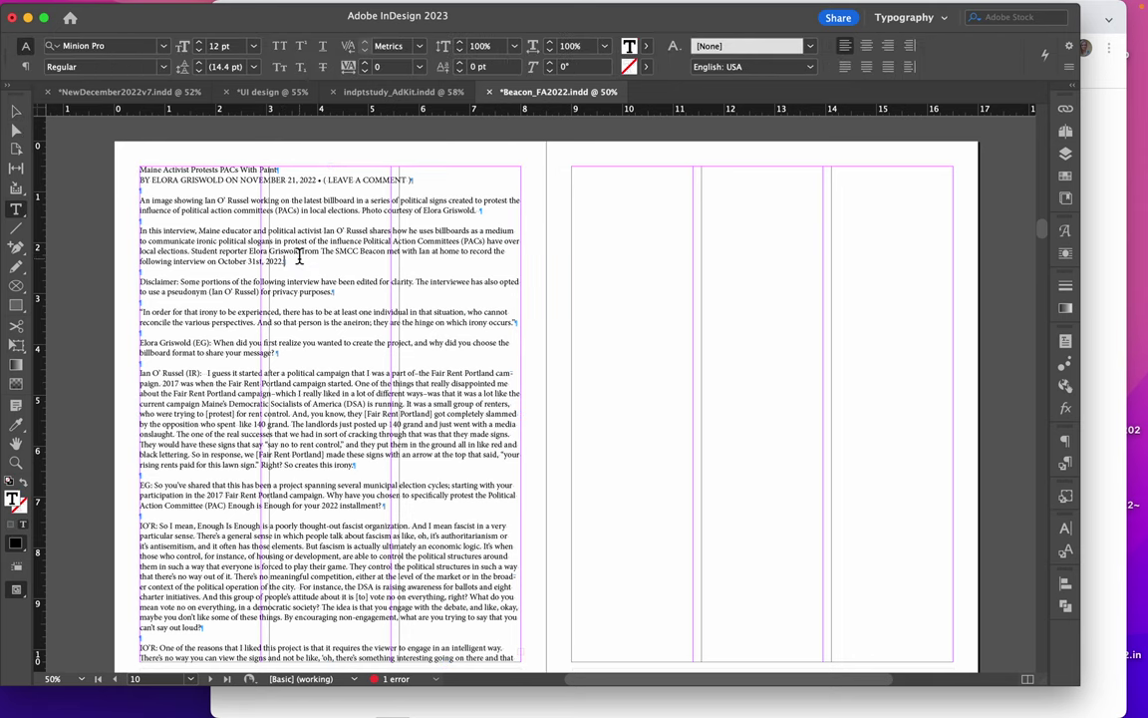
key("cmd+a")
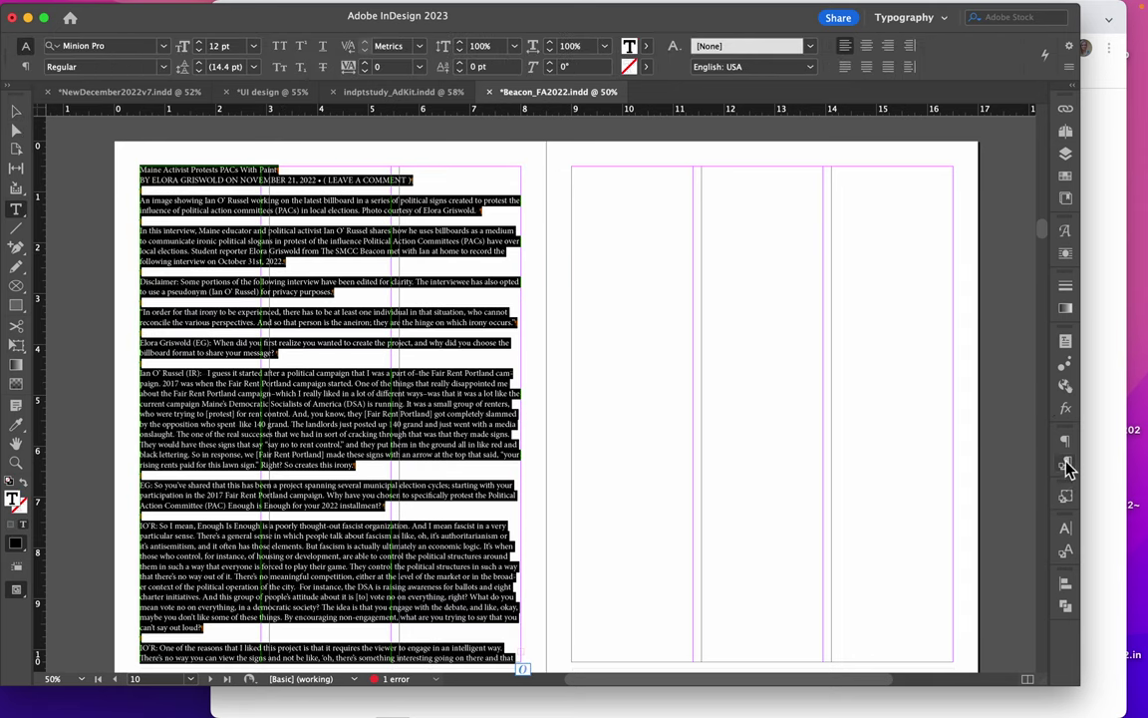
left_click(1066, 462)
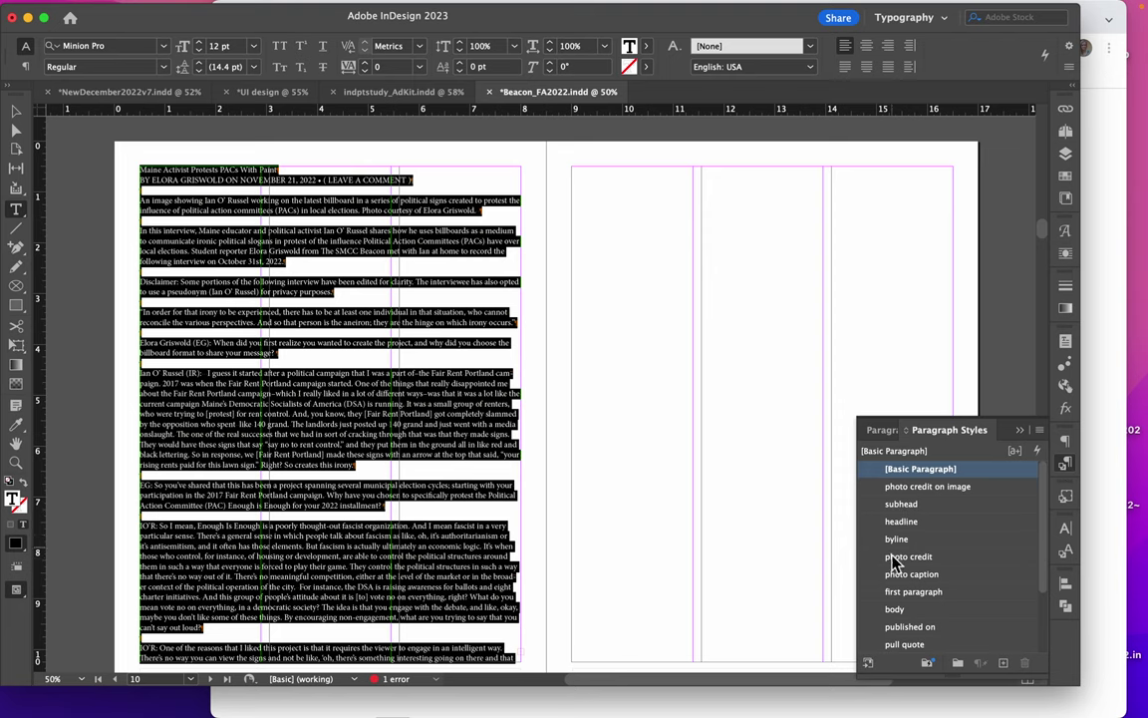
left_click(895, 609)
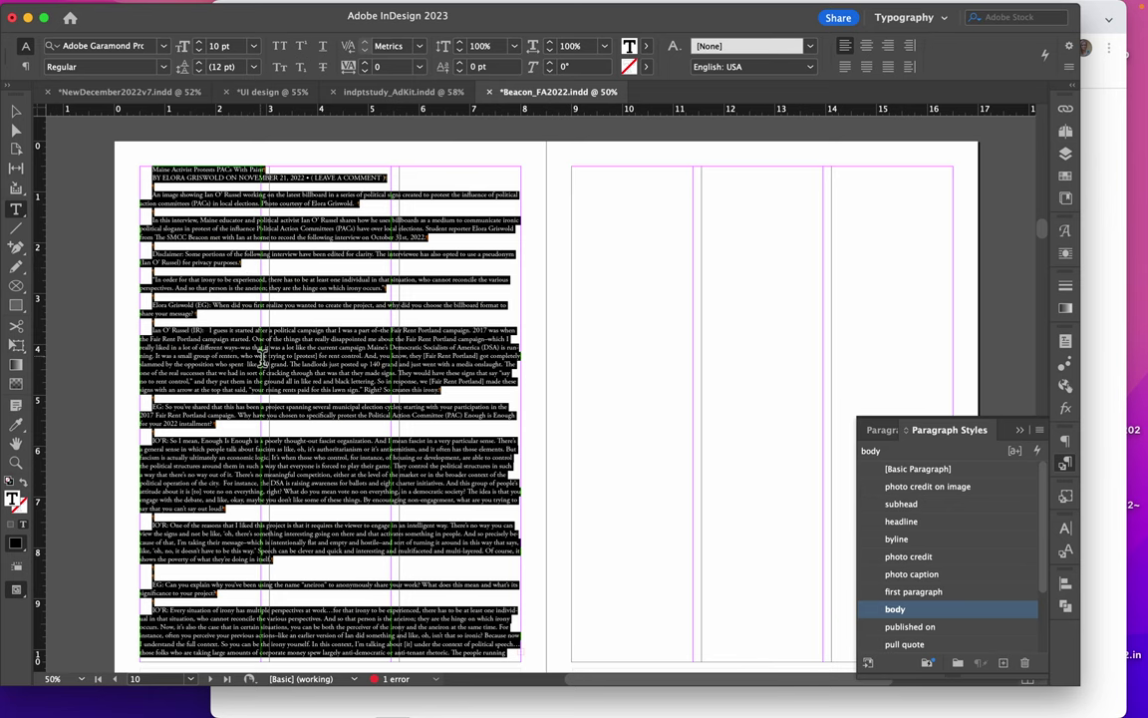
left_click(237, 323)
Apply the 'page text frame' object style to the article frame and zoom to 125% to check the columns
left_click(16, 111)
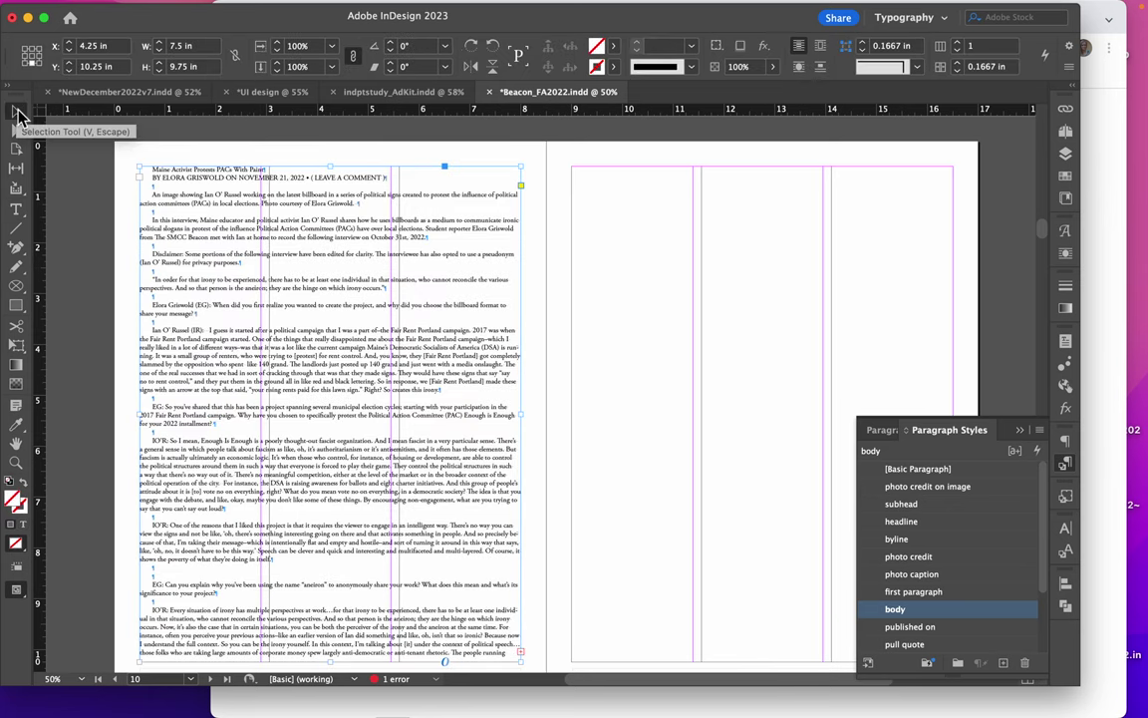
left_click(1066, 497)
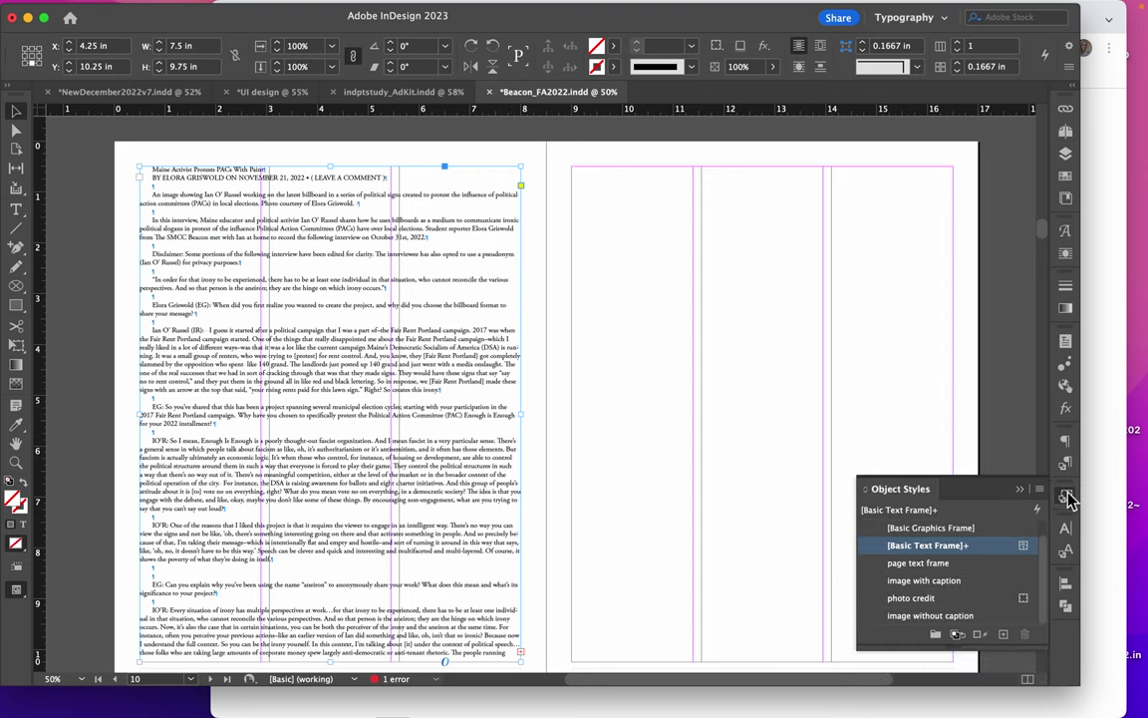
left_click(911, 566)
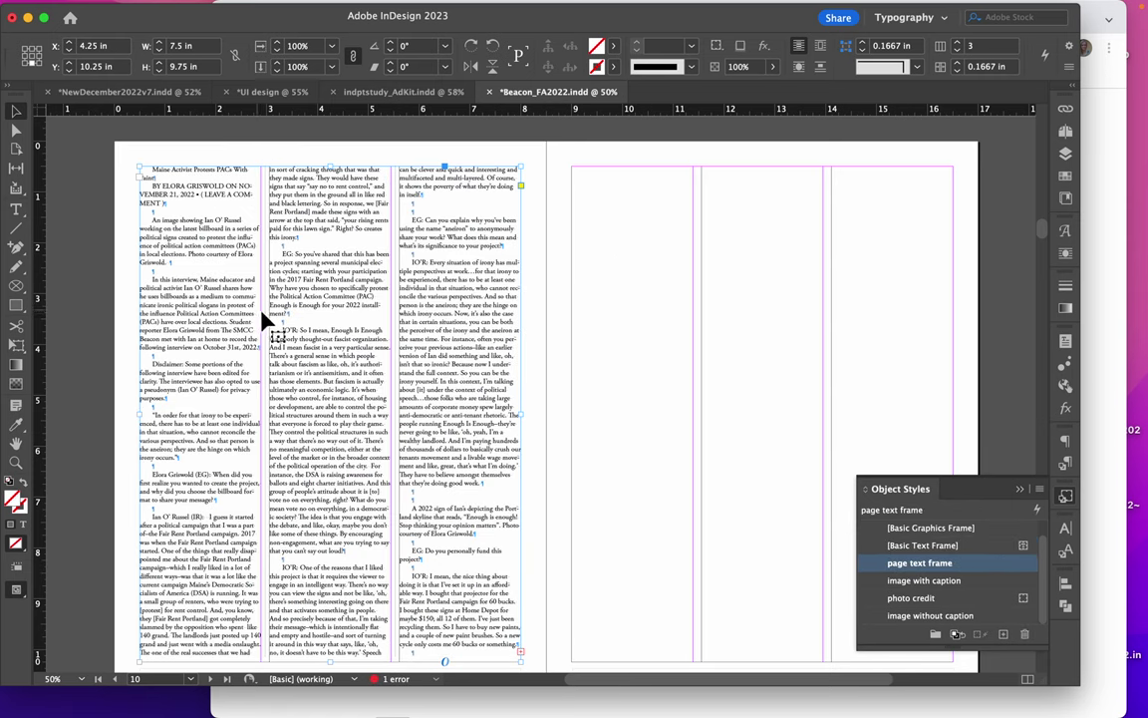
key("super+equal")
key("super+equal")
key("super+equal")
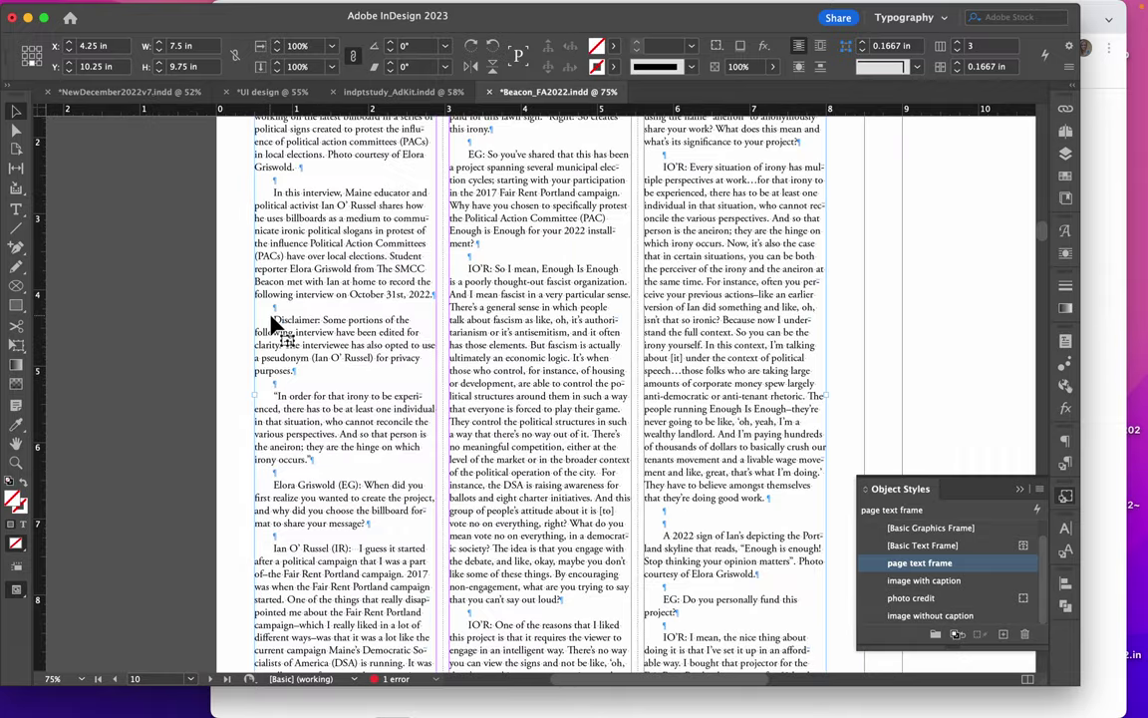
scroll(382, 294, "up", 10)
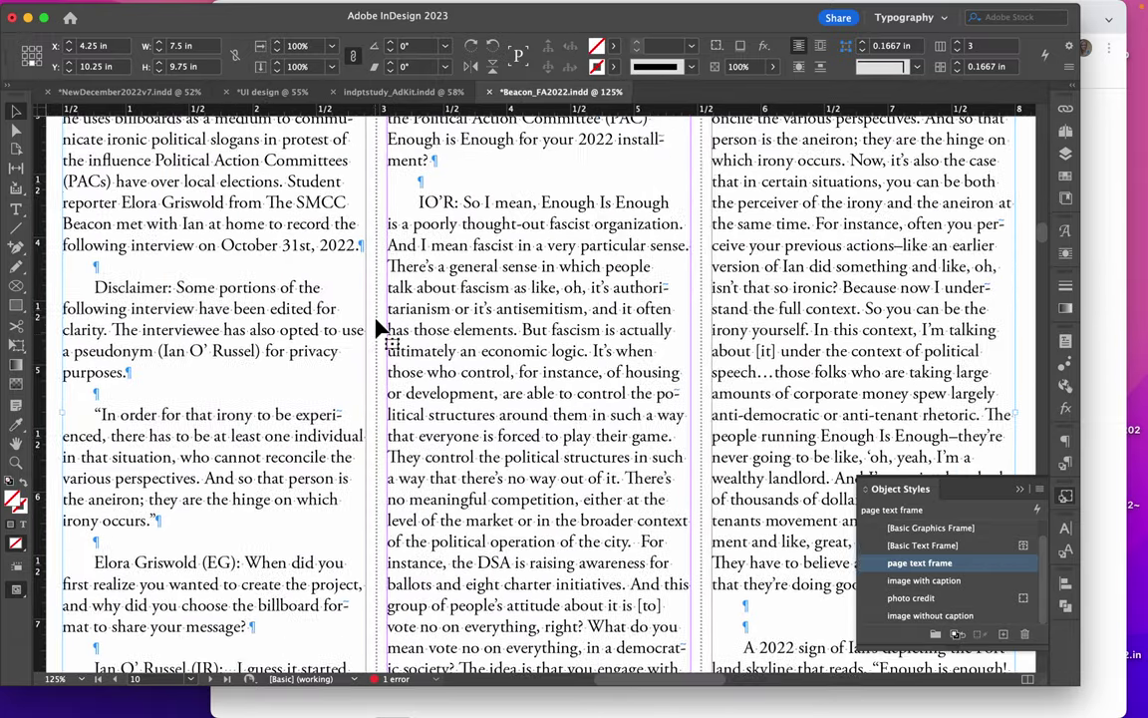
scroll(378, 322, "left", 3)
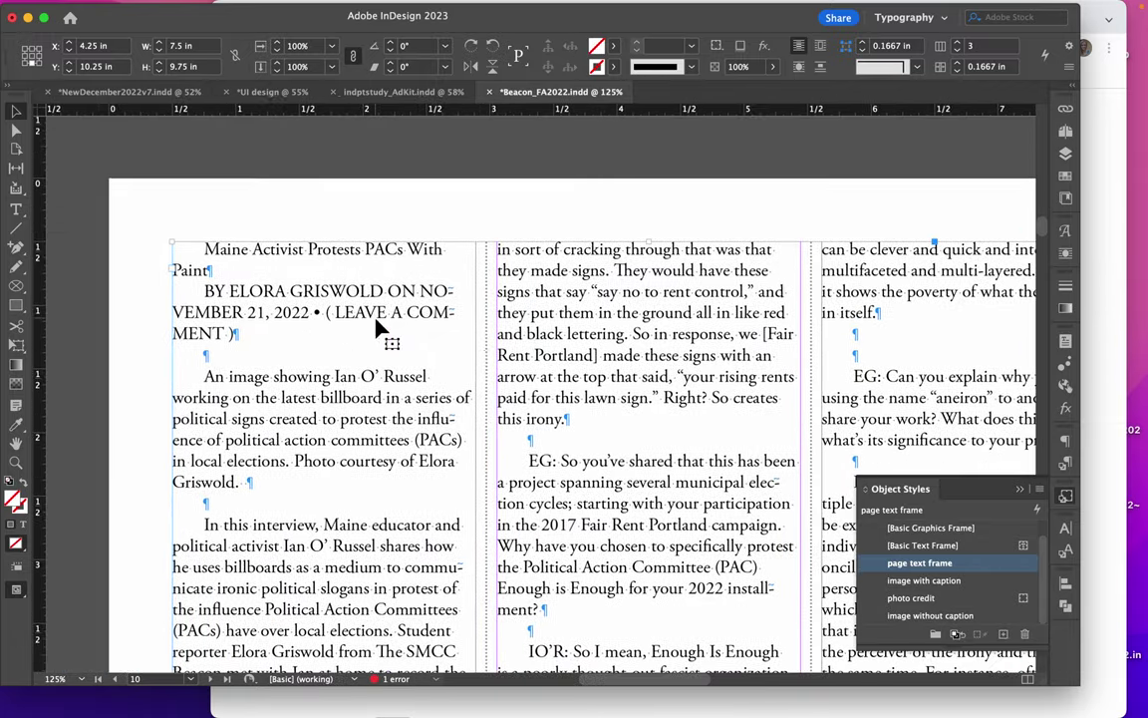
Style the title 'Maine Activist Protests PACs With Paint' as headline
double_click(232, 271)
left_click_drag(231, 270, 175, 259)
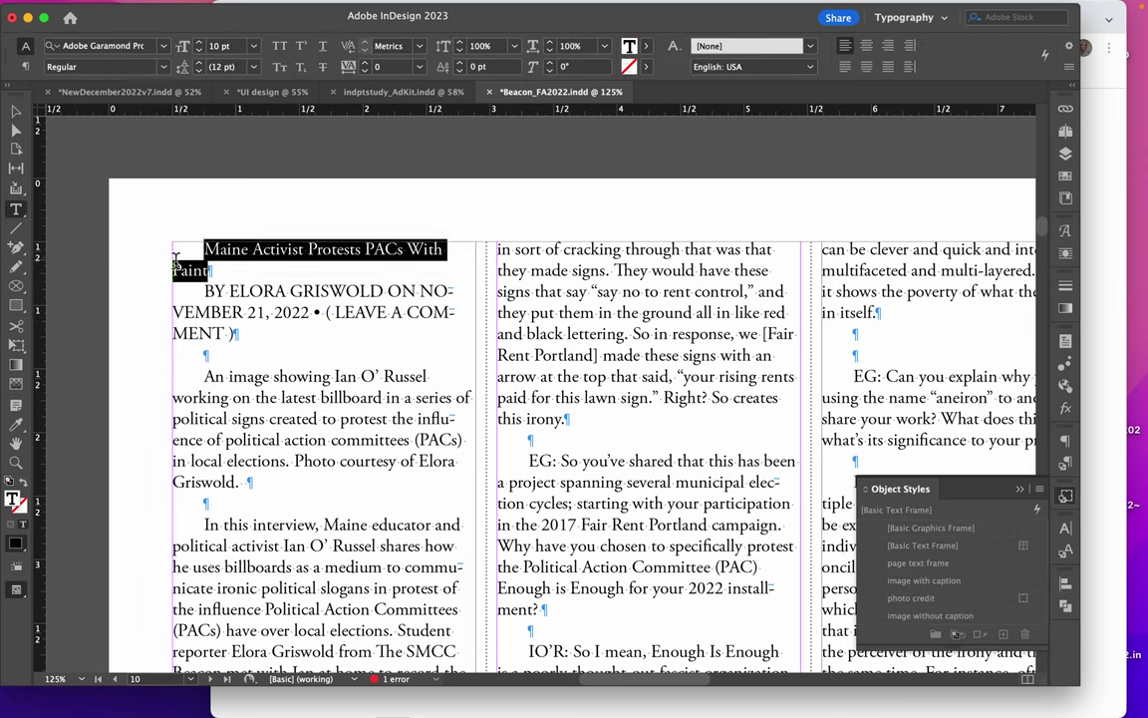
left_click(1066, 467)
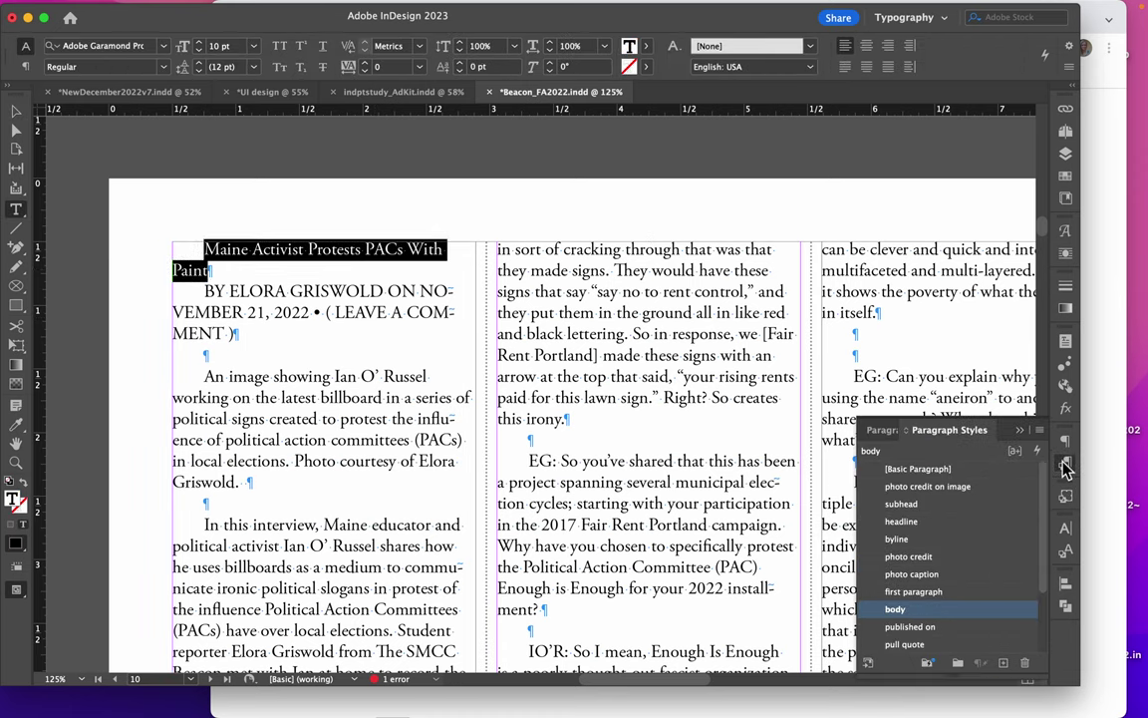
left_click(902, 521)
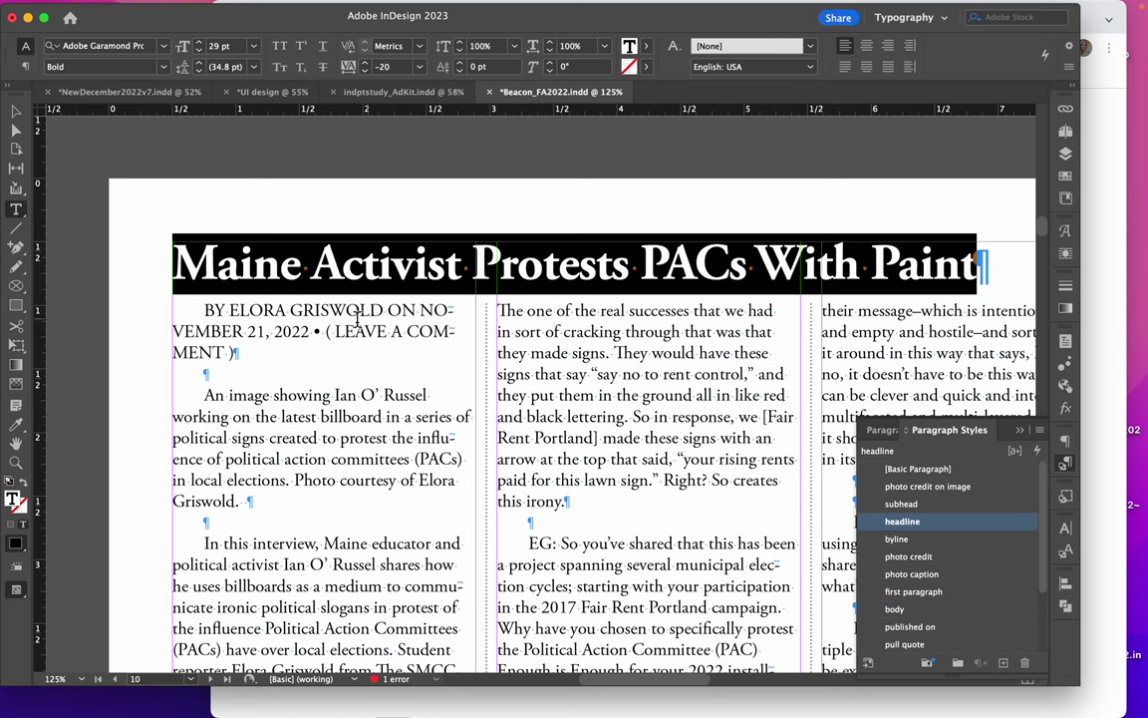
Delete the leave-a-comment text, put the date on its own line, and apply byline and published on styles
left_click_drag(315, 334, 309, 349)
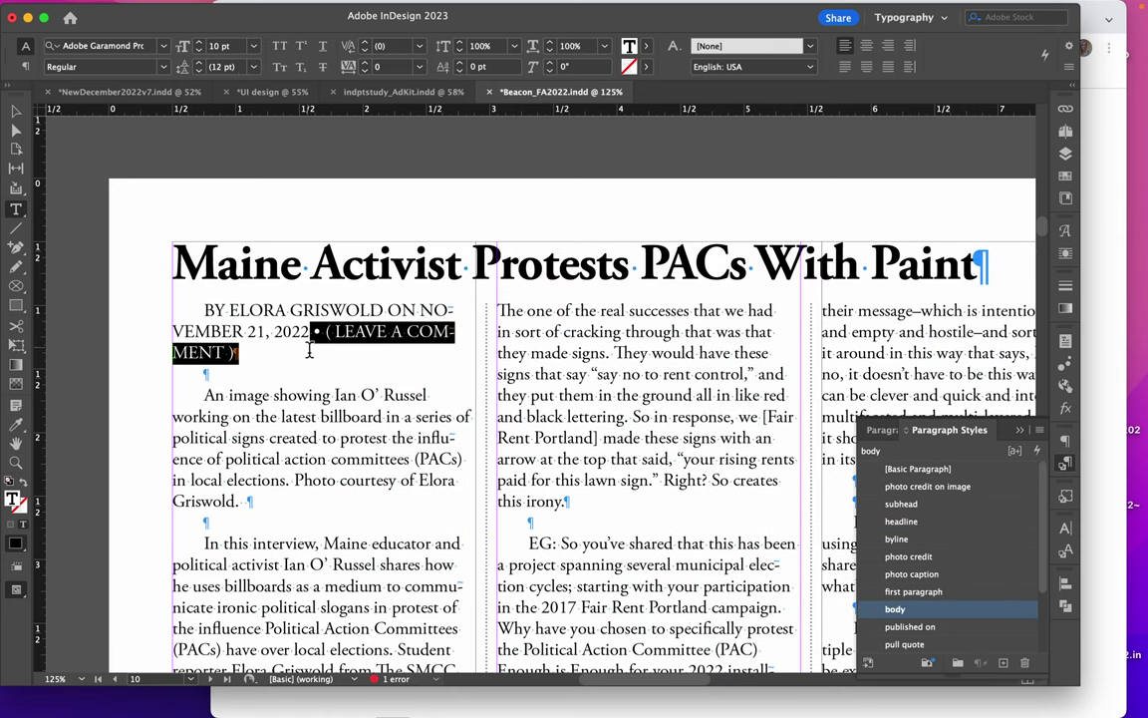
key("BackSpace")
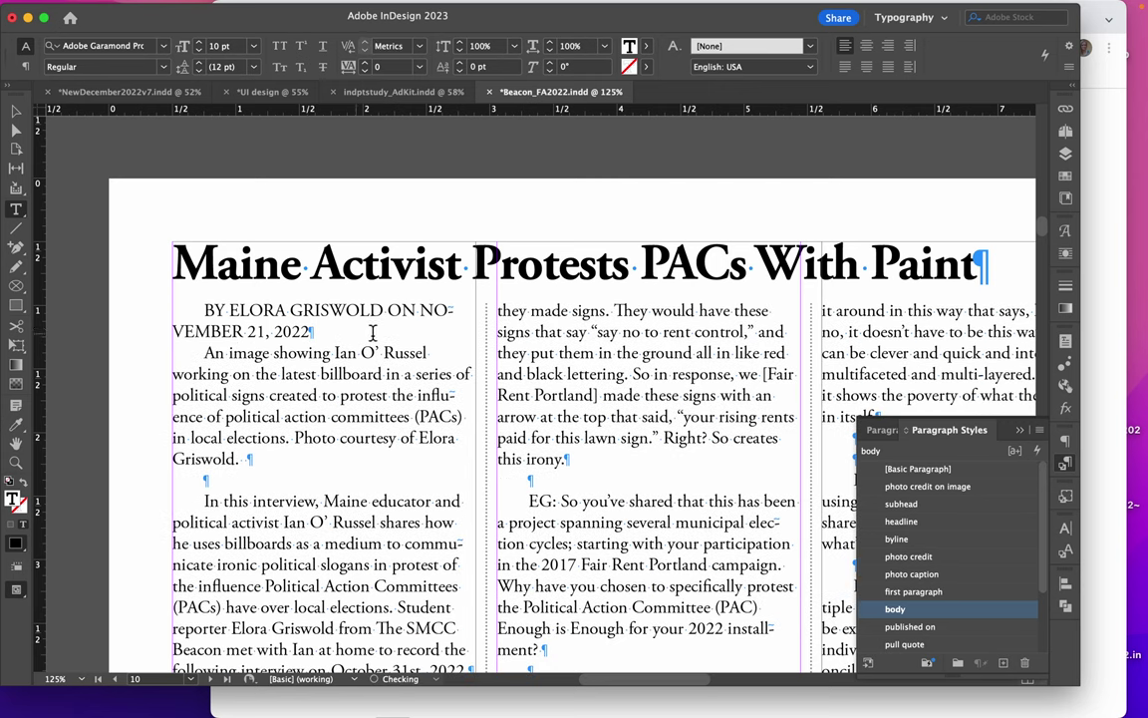
left_click(389, 311)
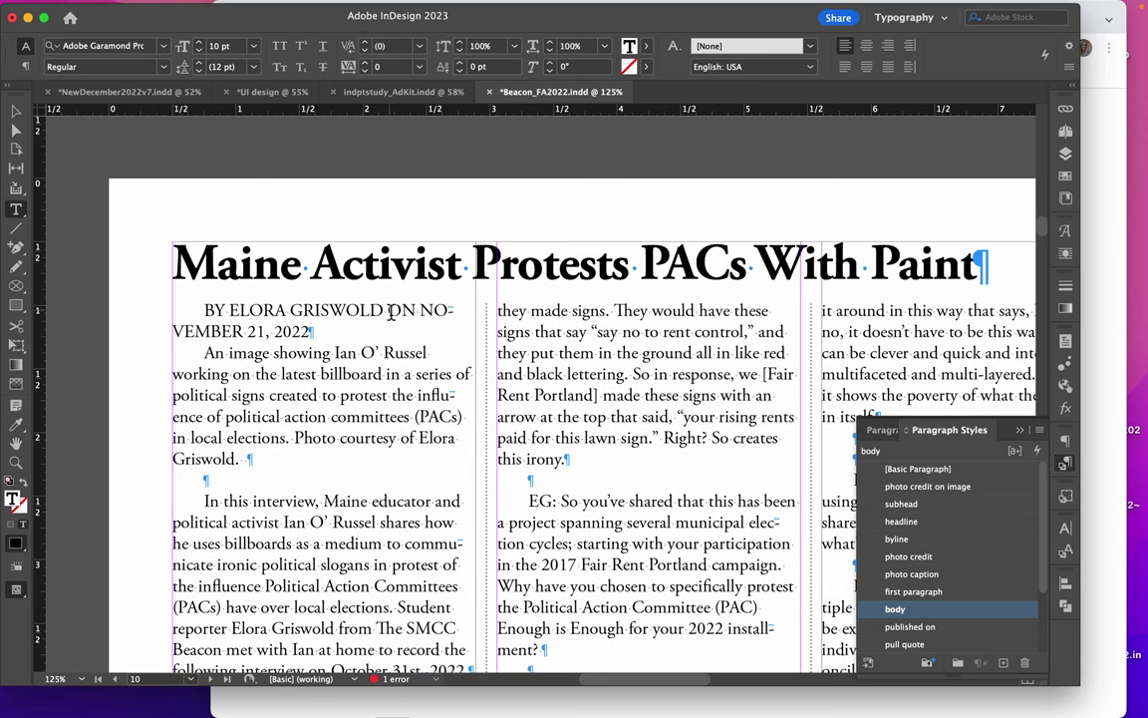
key("Return")
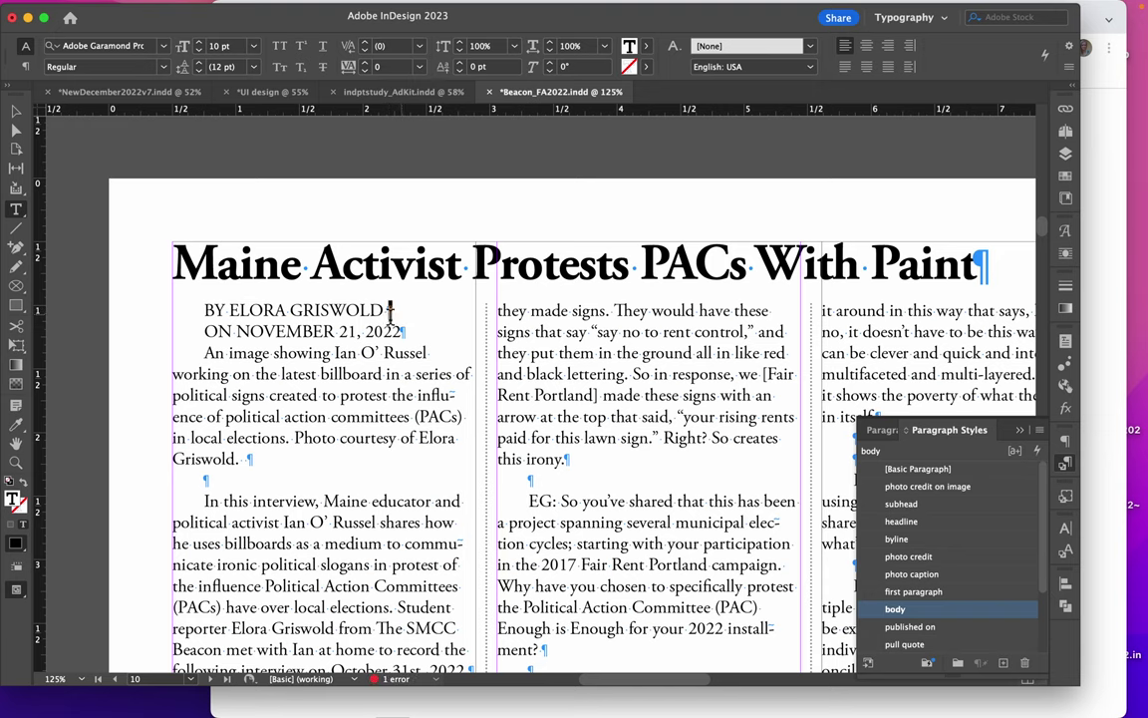
left_click_drag(390, 309, 204, 311)
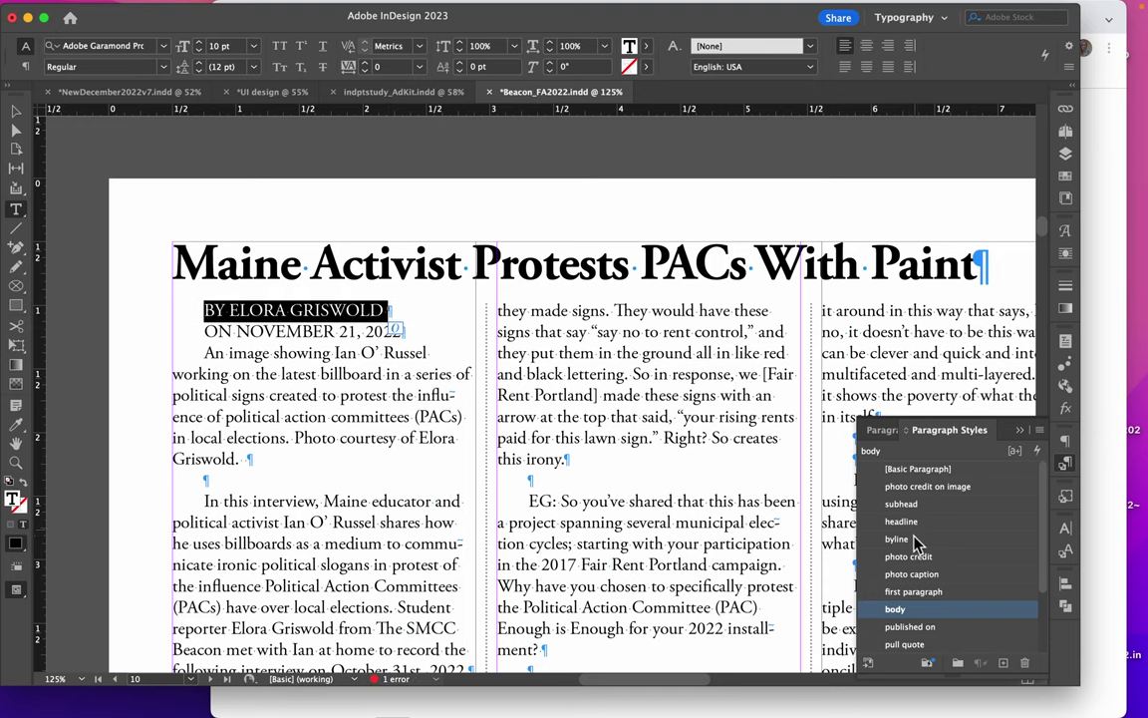
left_click(910, 539)
left_click_drag(403, 331, 176, 331)
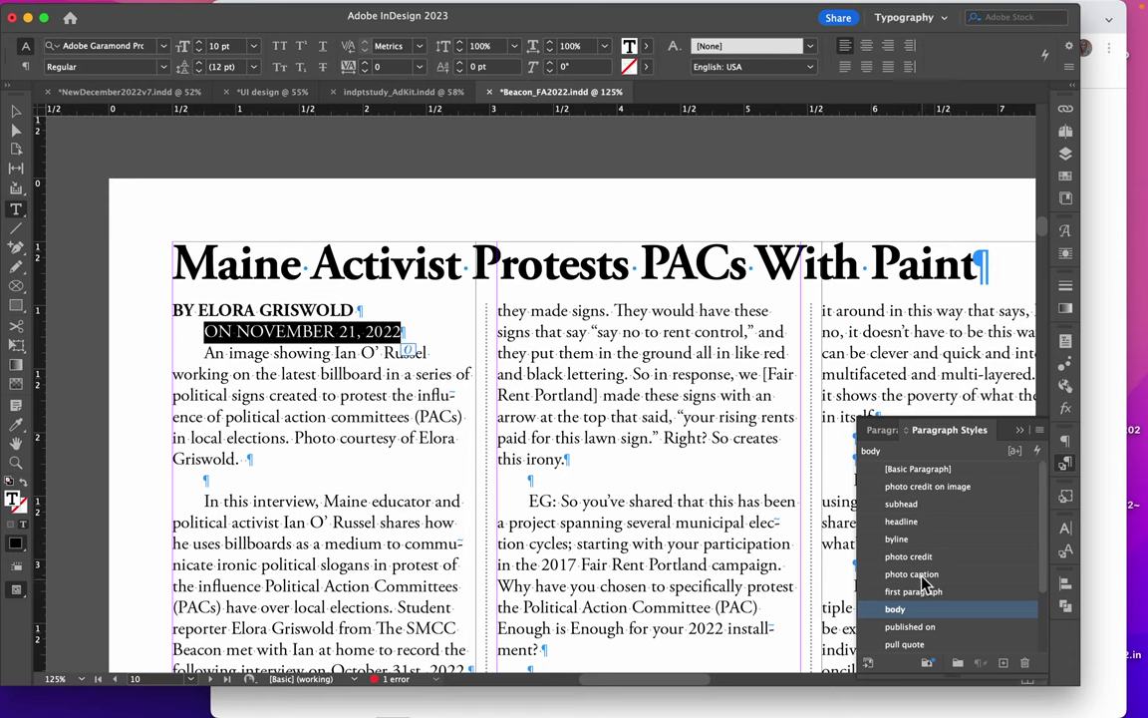
left_click(910, 626)
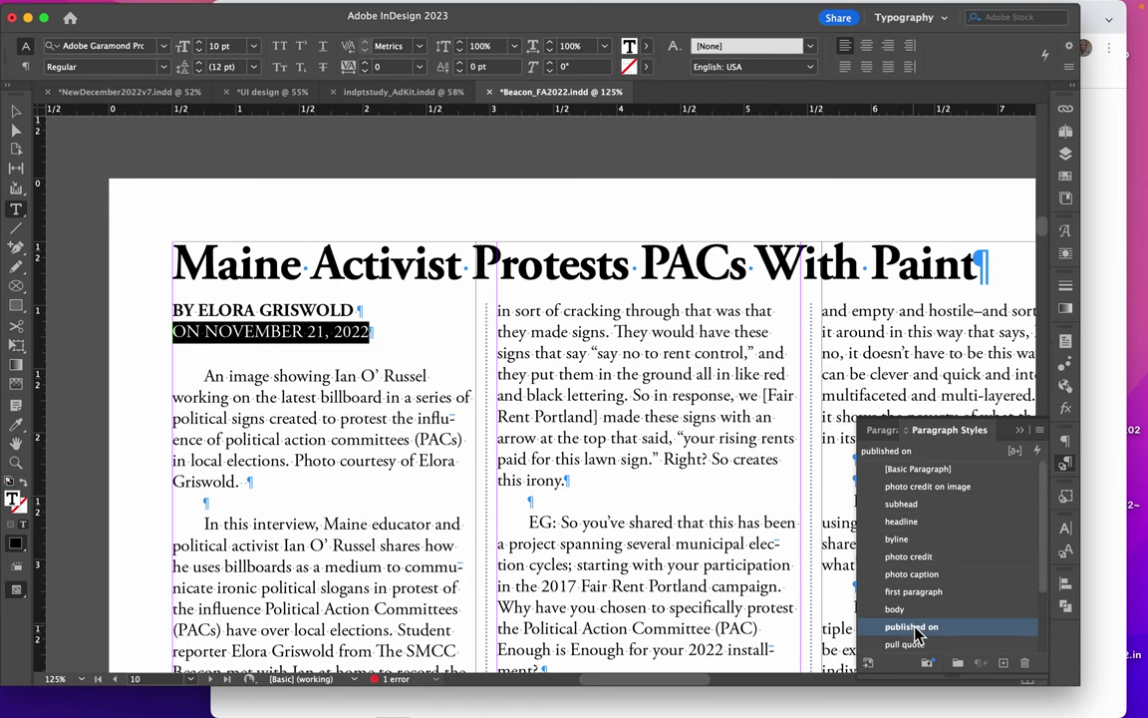
Give the opening paragraph the first paragraph drop-cap style
left_click(321, 418)
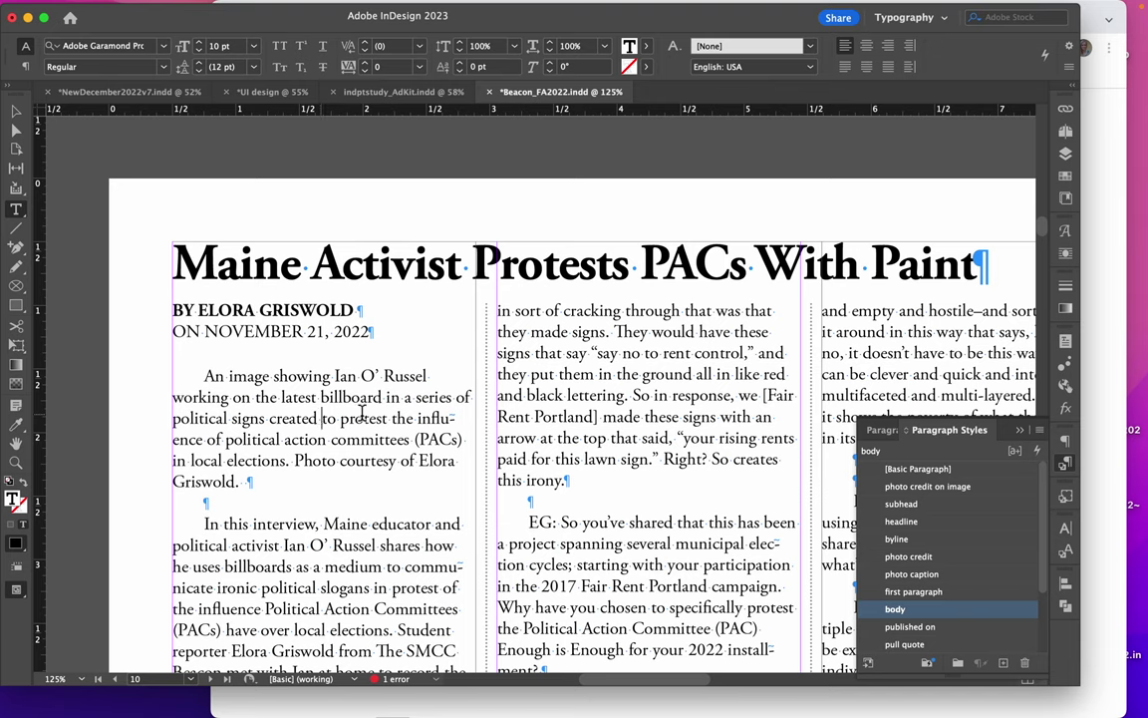
left_click(915, 592)
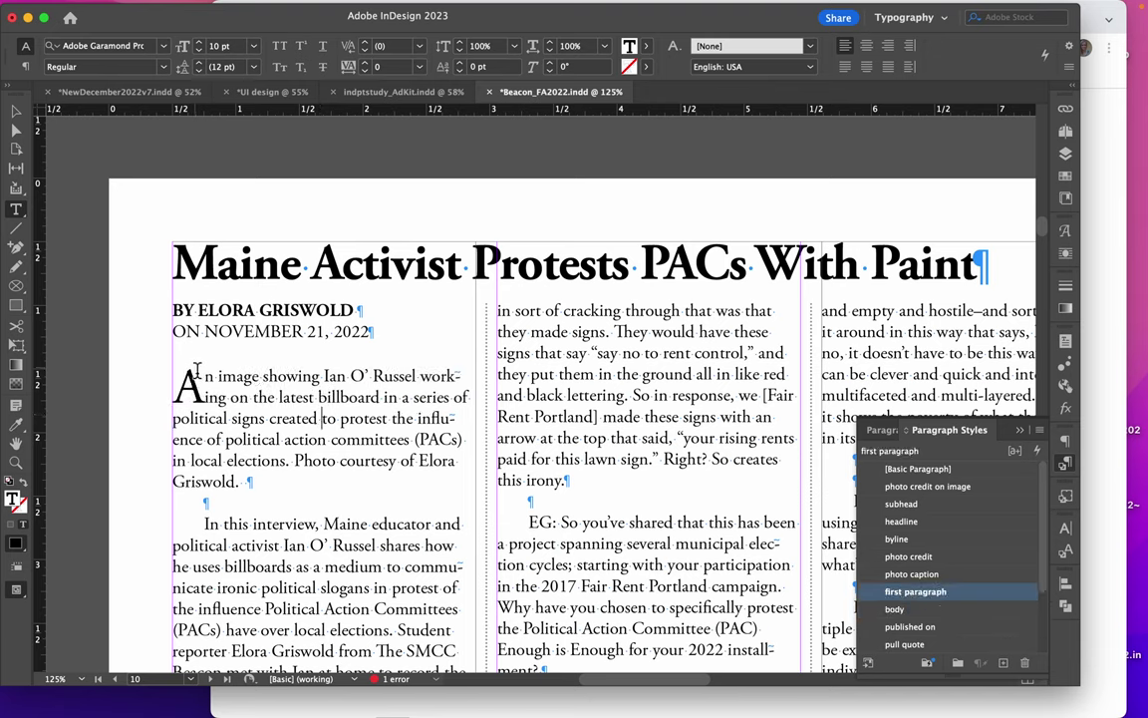
left_click(280, 419)
left_click(270, 420)
left_click(220, 506)
Delete the empty lines from after the intro paragraph through the PAC question, Disclaimer and quote
key("BackSpace")
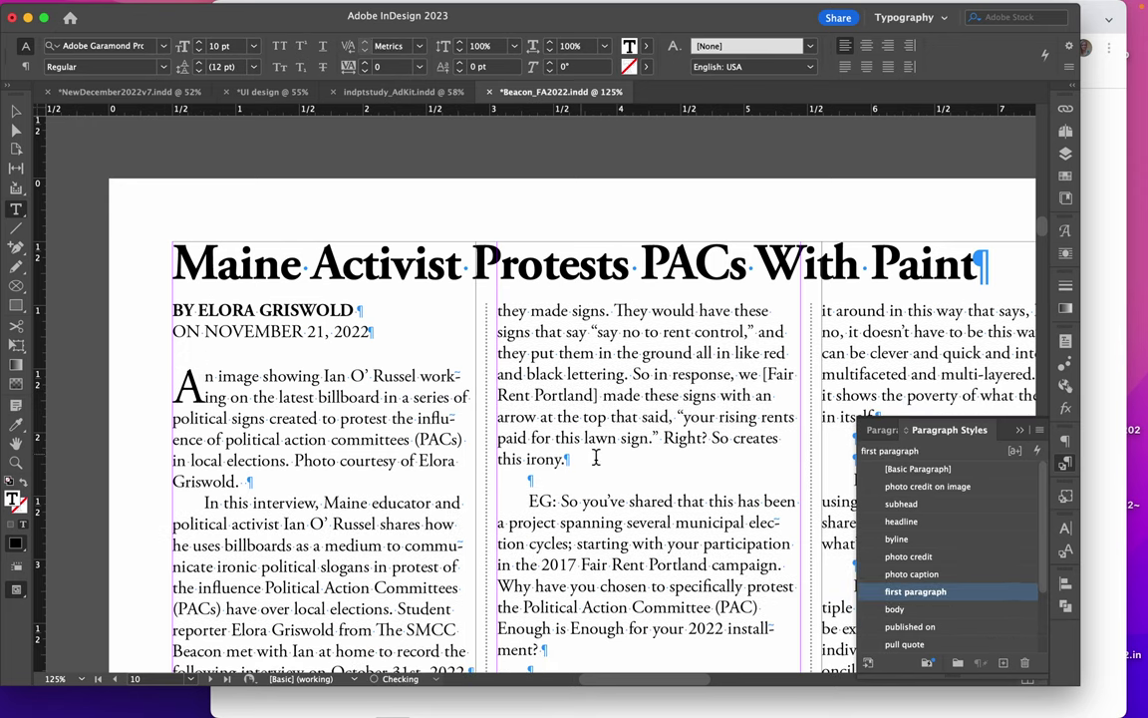
left_click(540, 482)
key("BackSpace")
scroll(588, 398, "down", 5)
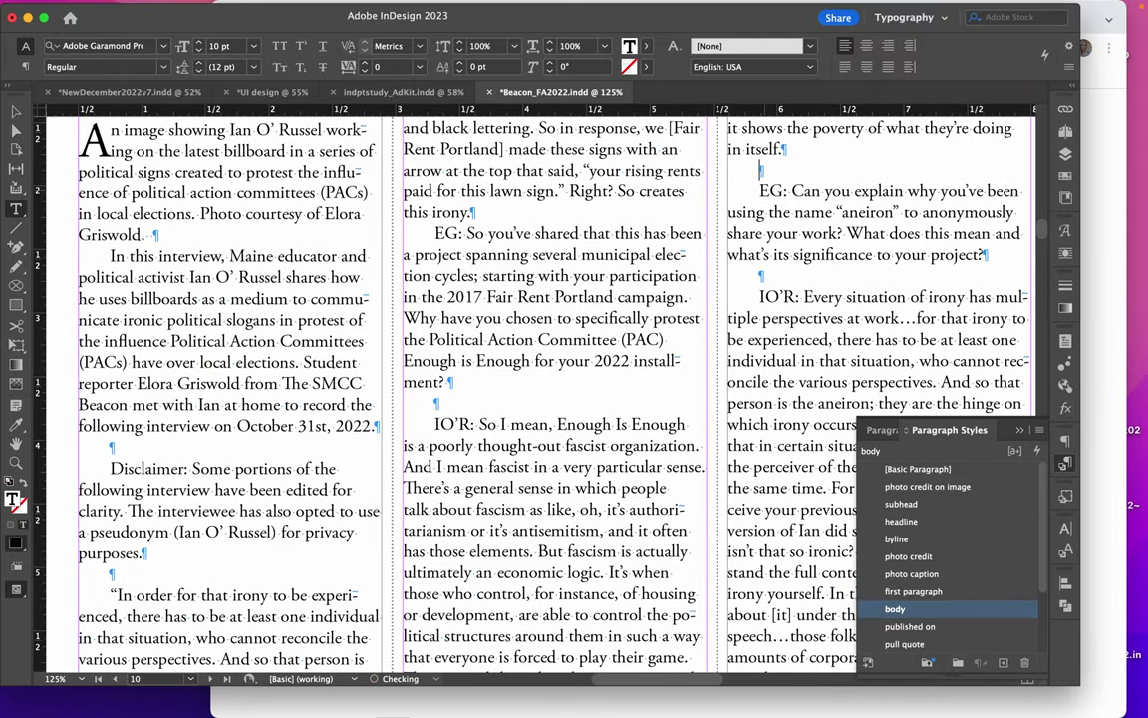
key("BackSpace")
left_click(768, 249)
key("BackSpace")
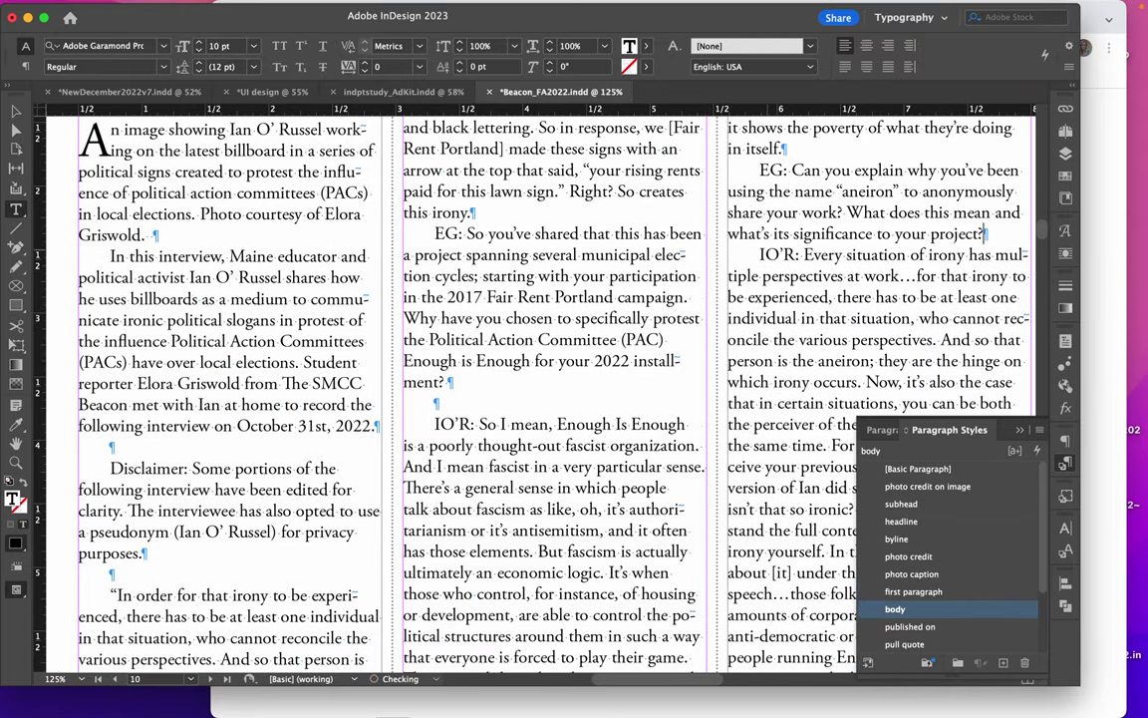
left_click(443, 409)
key("BackSpace")
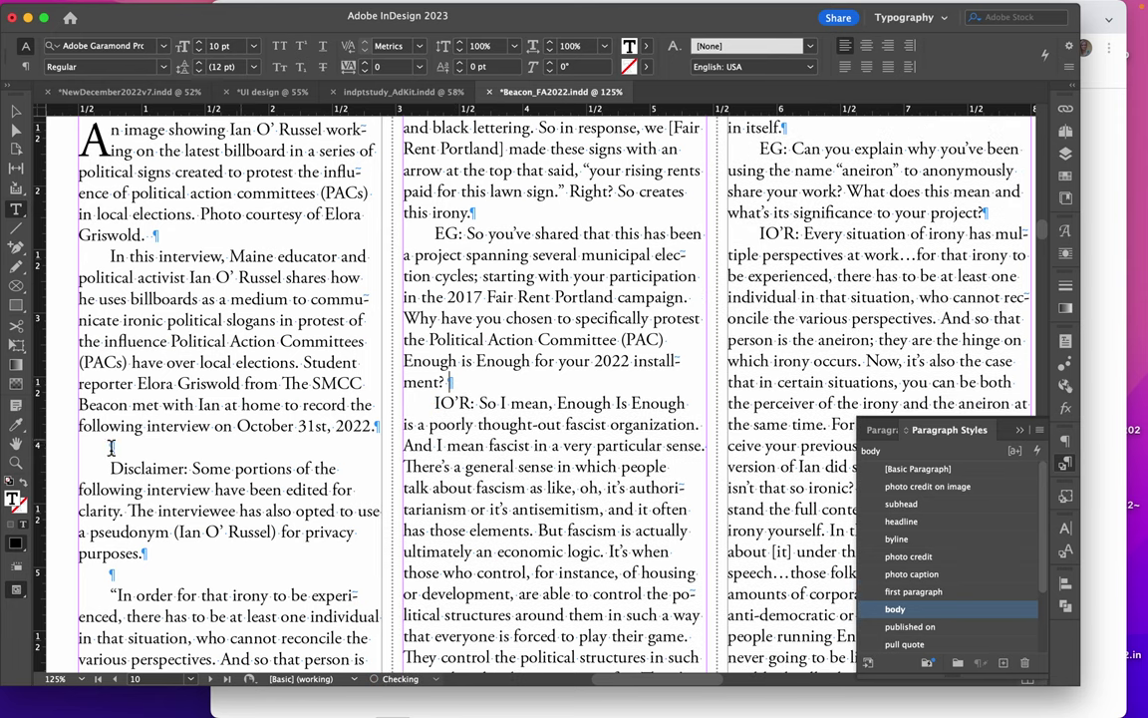
left_click(110, 468)
key("BackSpace")
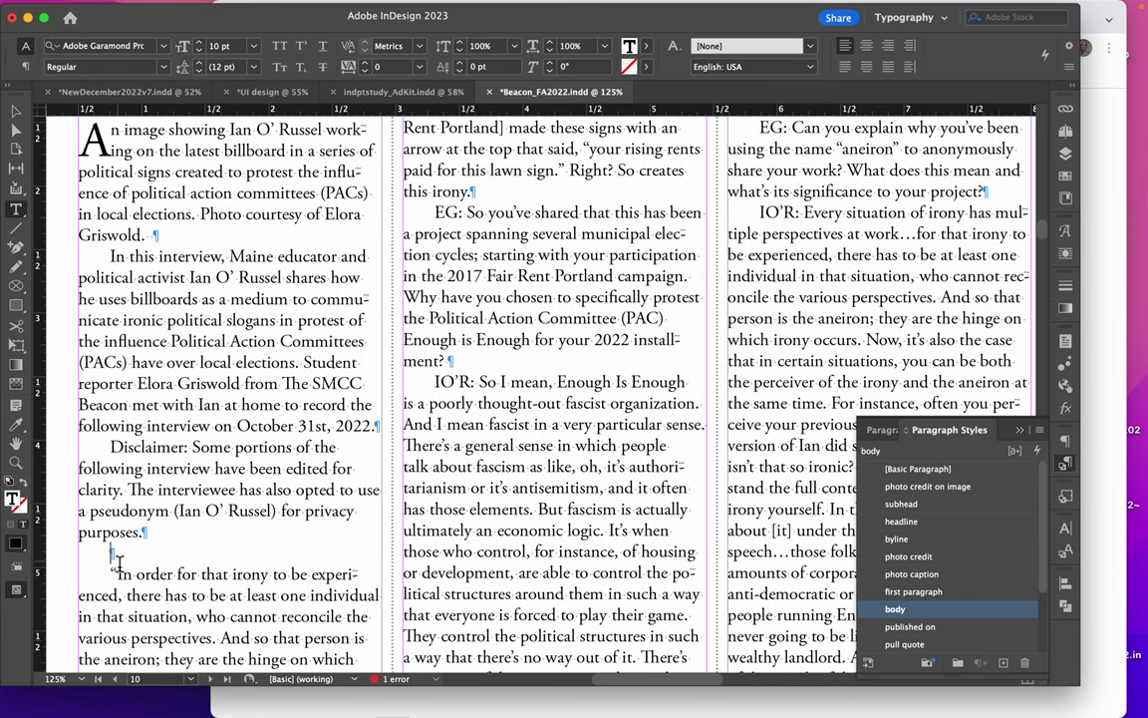
left_click(112, 574)
key("BackSpace")
Delete the empty lines after 'irony occurs.', 'share your message?', 'say out loud?', the sign caption, photo credit and funding question
scroll(559, 388, "down", 5)
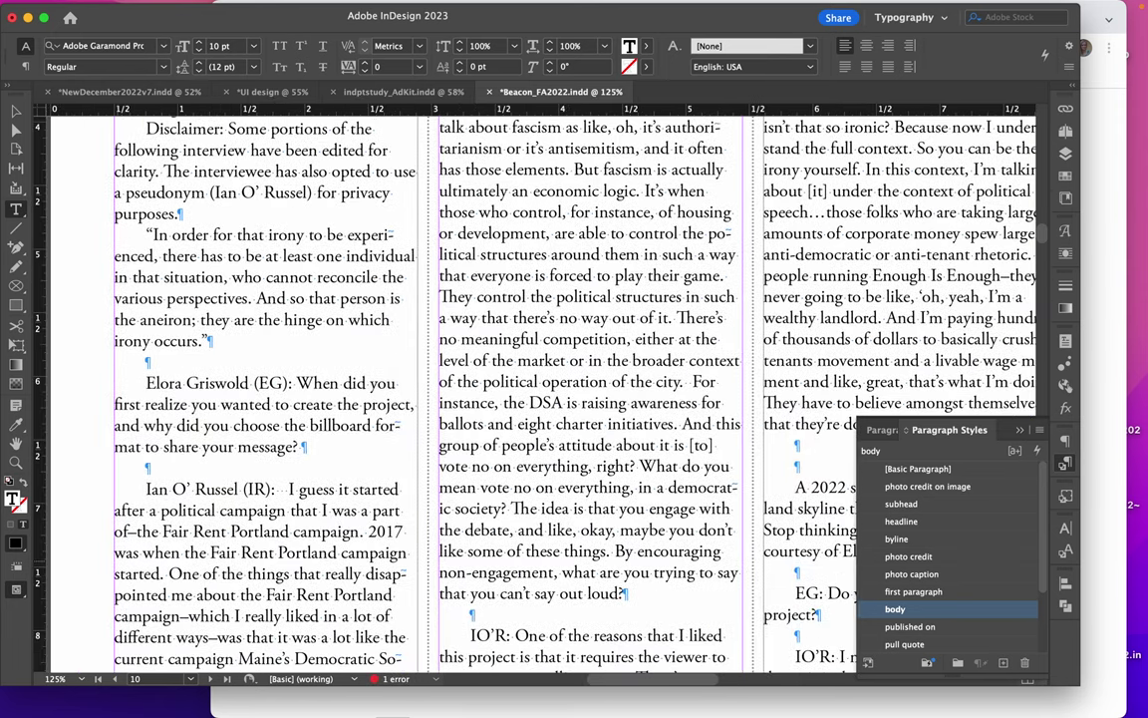
left_click(149, 362)
key("BackSpace")
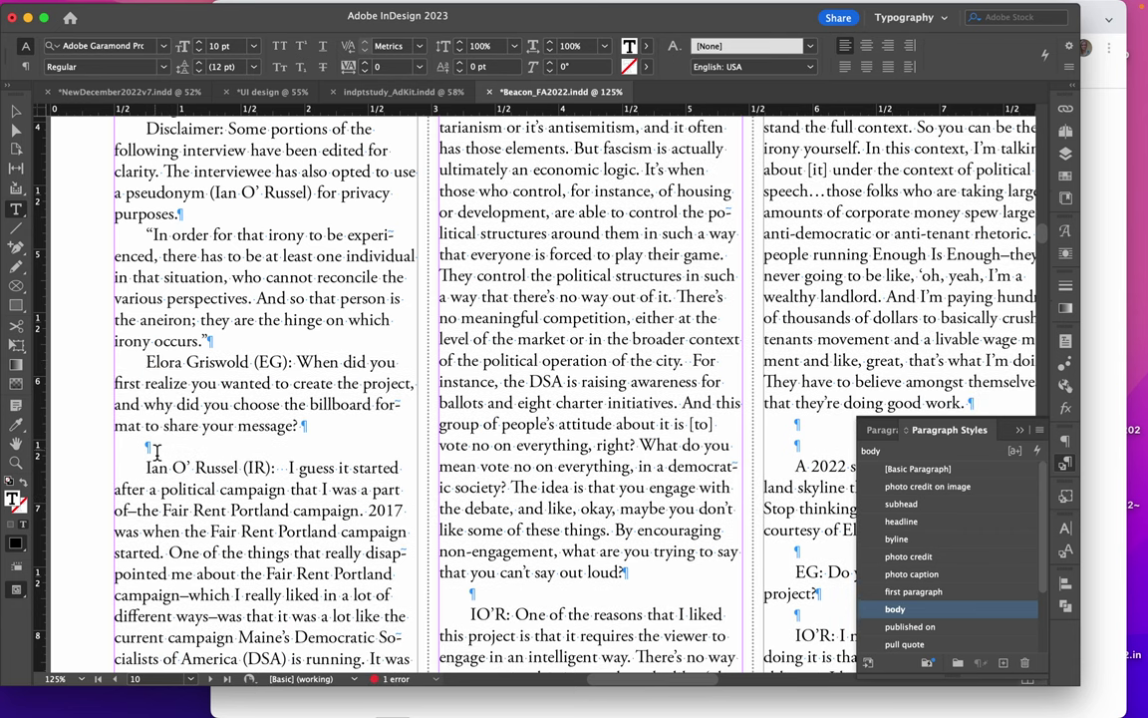
left_click(156, 452)
key("BackSpace")
left_click(486, 573)
key("BackSpace")
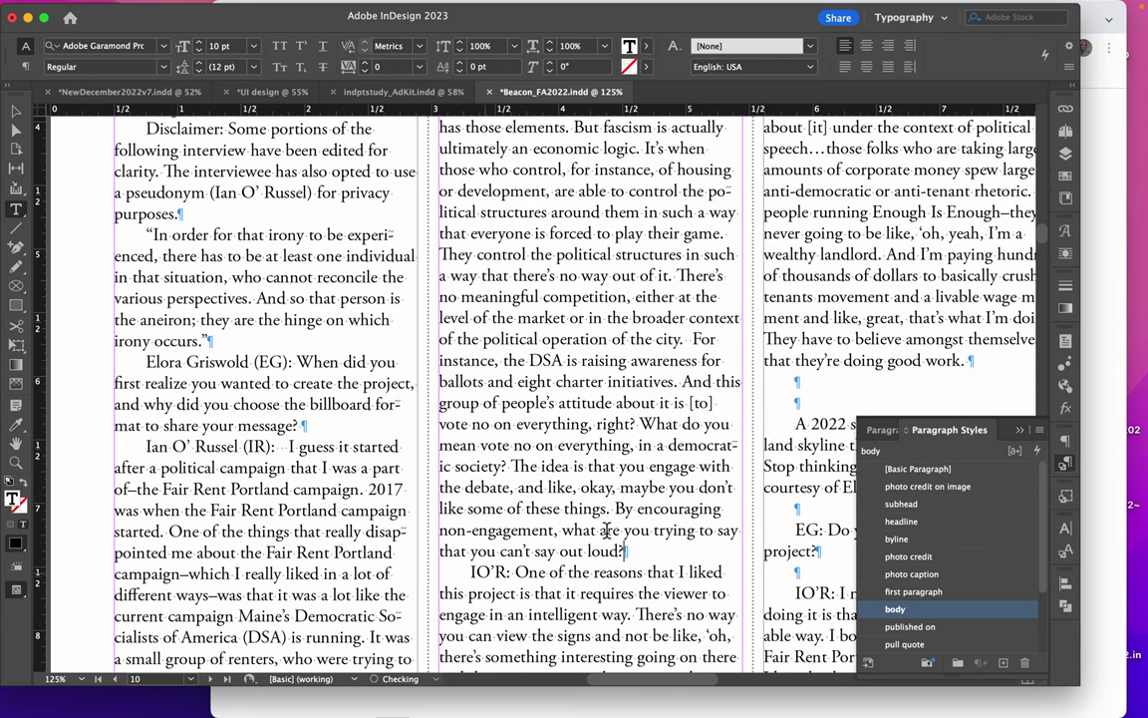
left_click(800, 422)
key("BackSpace")
key("BackSpace")
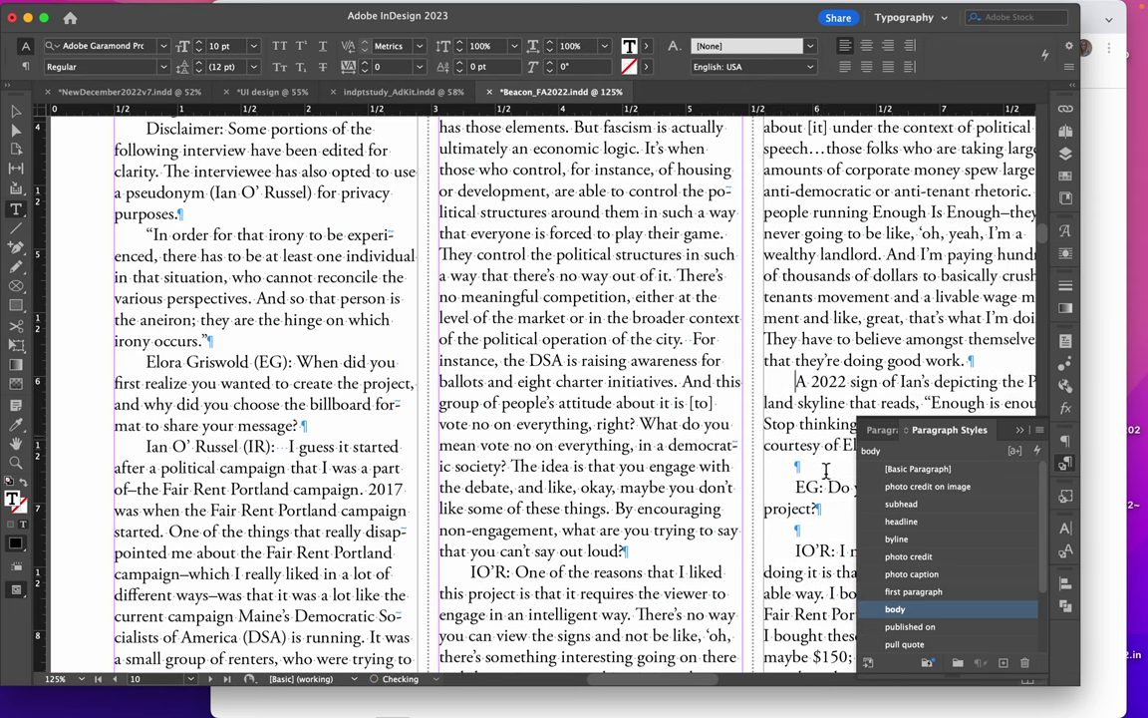
left_click(826, 471)
key("BackSpace")
left_click(812, 516)
key("BackSpace")
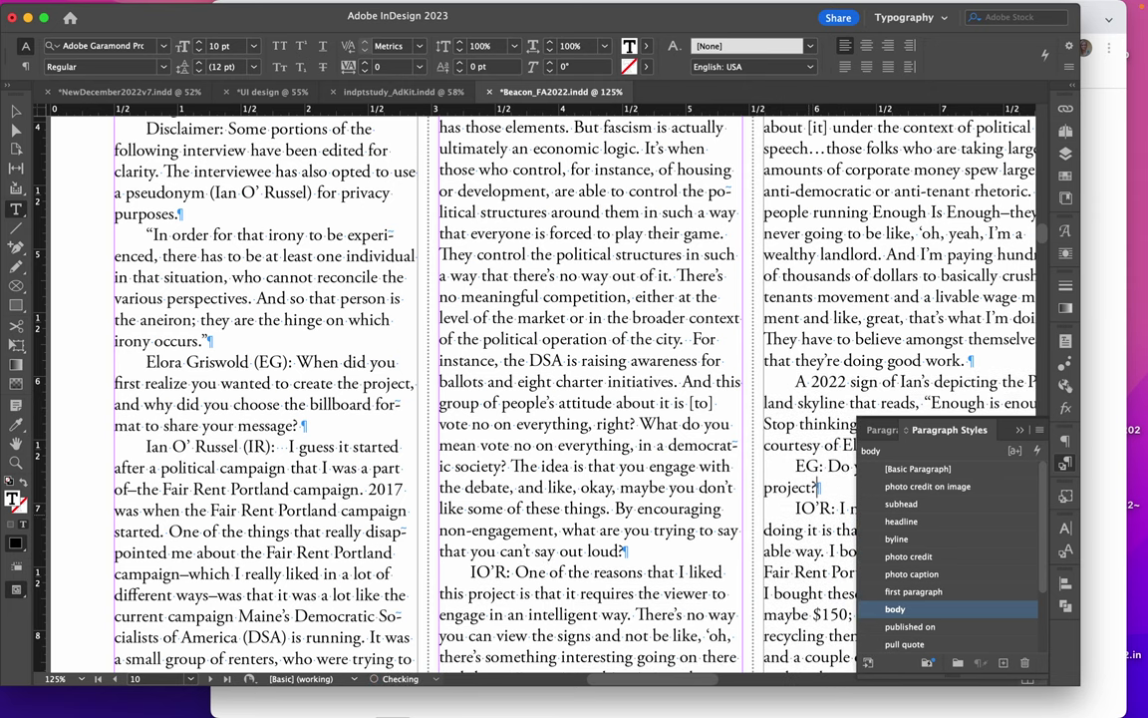
Delete the last empty lines after the 60 bucks answer and the Portland question
scroll(849, 455, "down", 4)
scroll(848, 455, "right", 4)
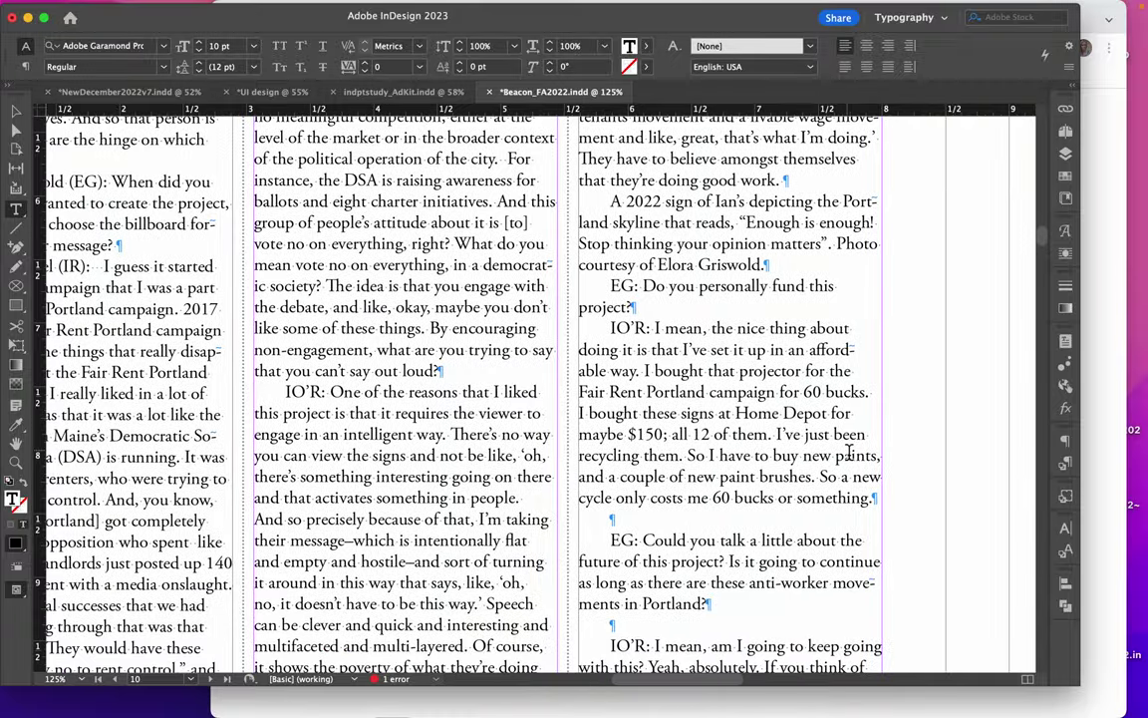
left_click(634, 520)
key("BackSpace")
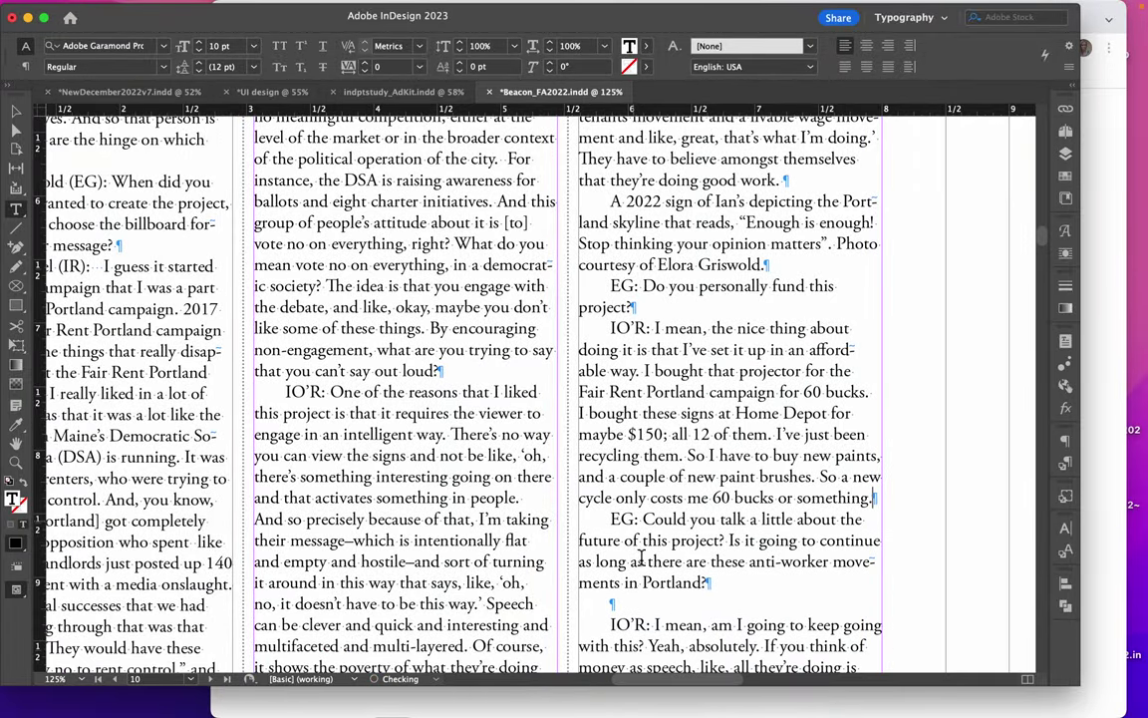
left_click(612, 604)
key("BackSpace")
scroll(612, 605, "down", 10)
scroll(538, 389, "up", 10)
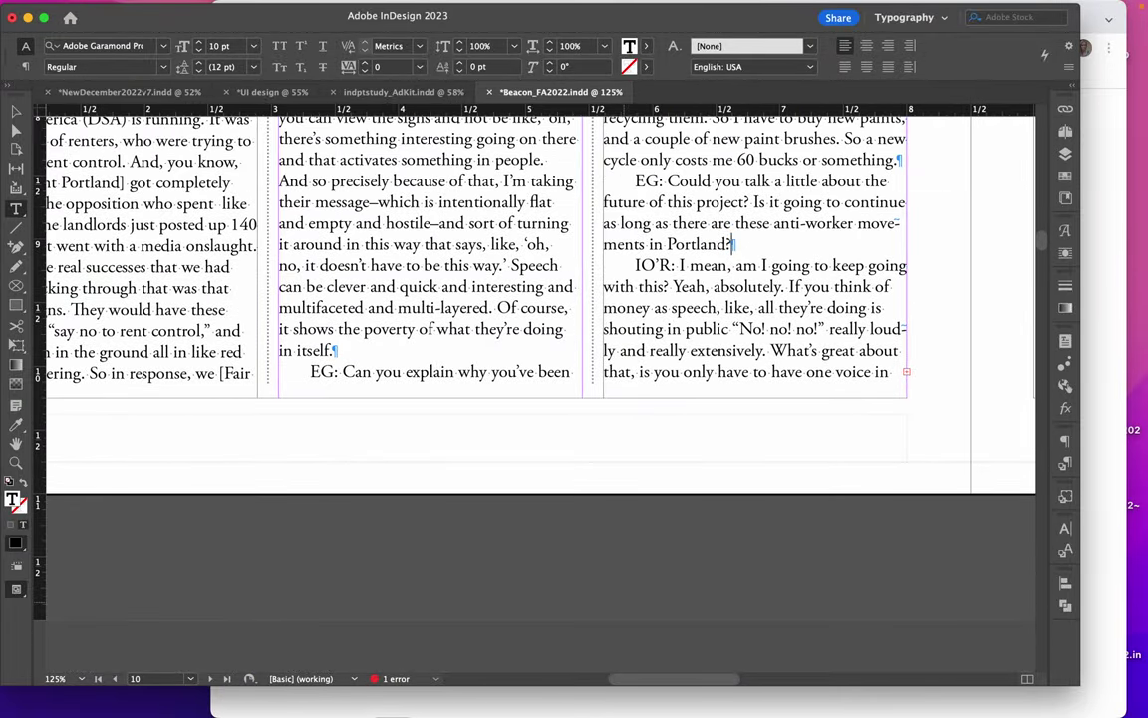
Apply the Interview initials character style to the first 'EG:' and delete its colon
scroll(539, 389, "up", 3)
scroll(539, 389, "left", 3)
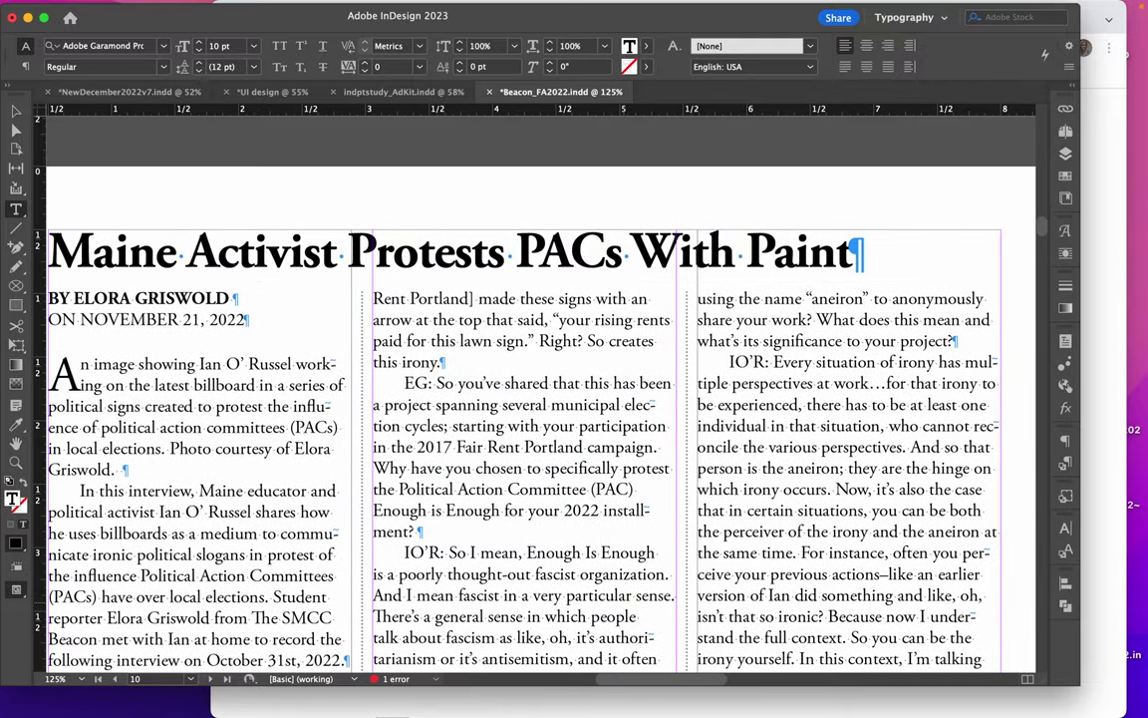
left_click(522, 346)
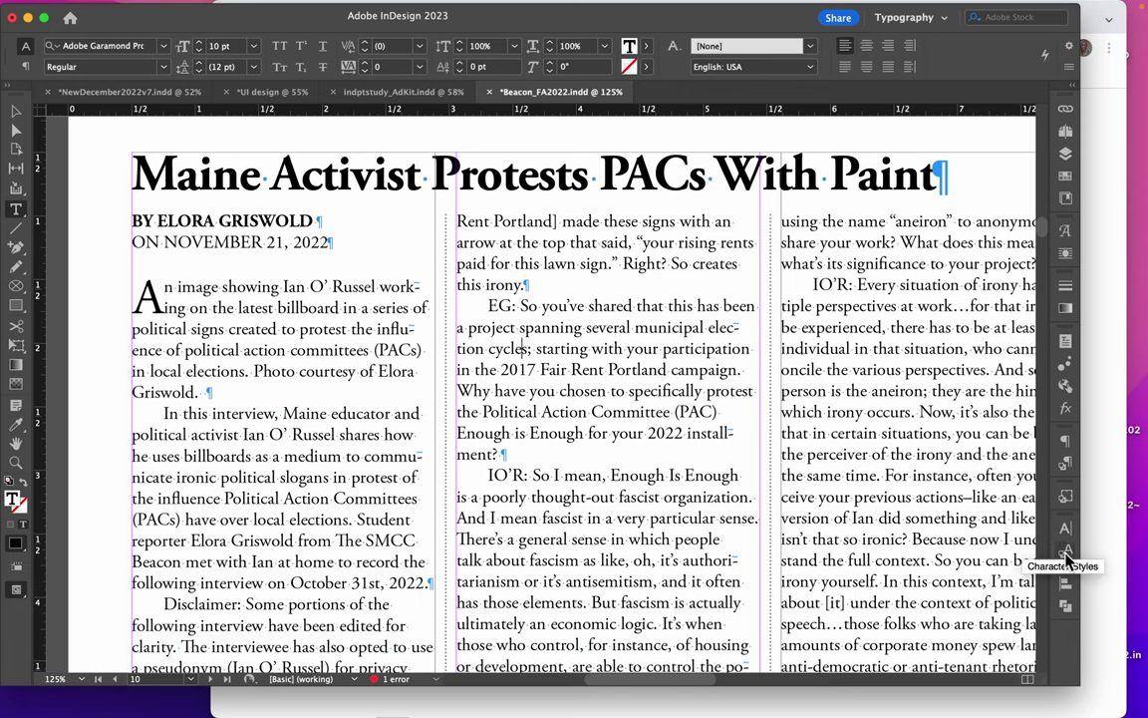
left_click_drag(516, 309, 489, 307)
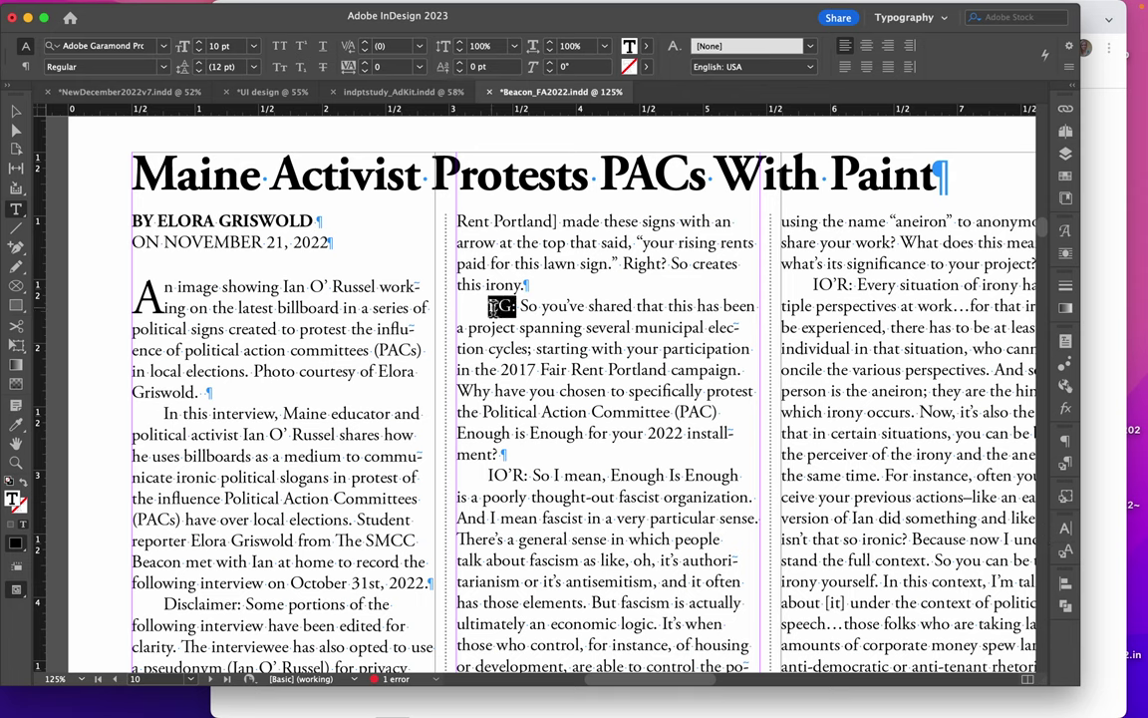
left_click(1063, 556)
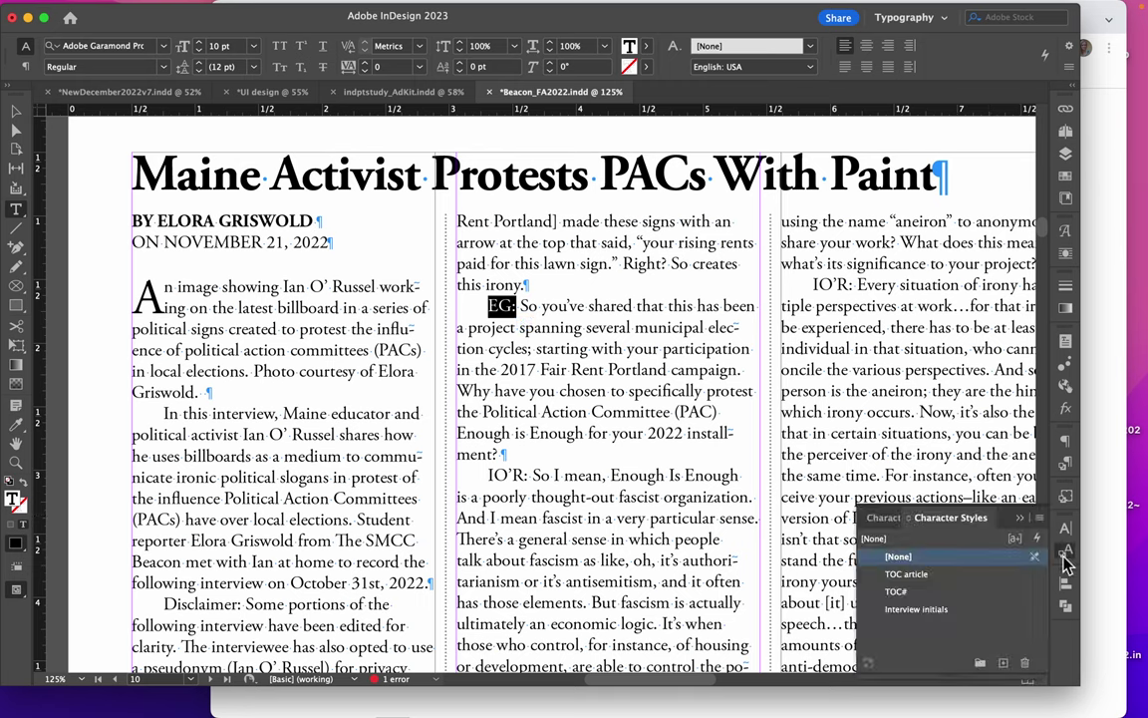
left_click(915, 612)
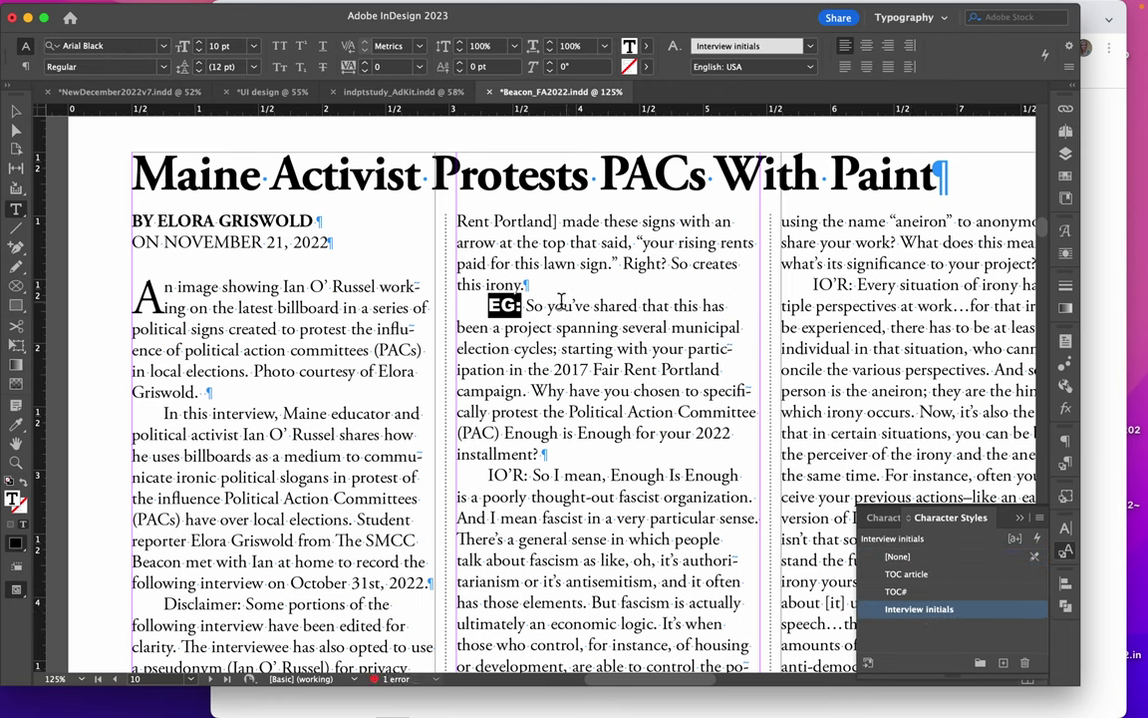
left_click(521, 309)
key("BackSpace")
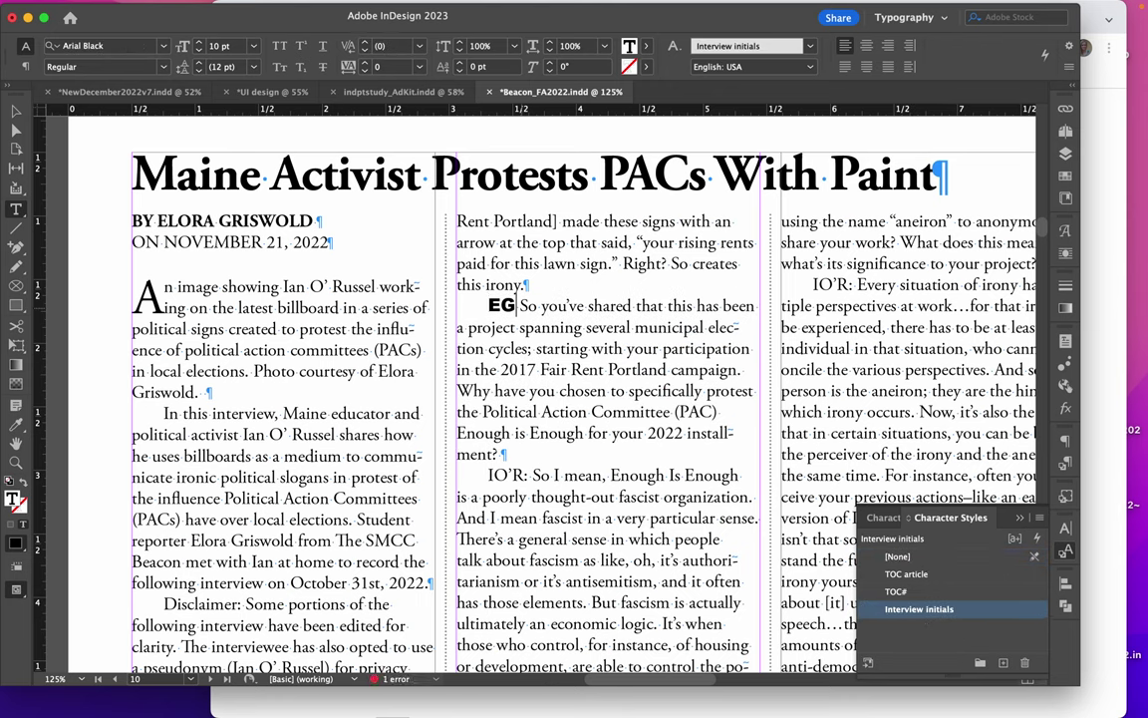
left_click(466, 299)
left_click(1067, 467)
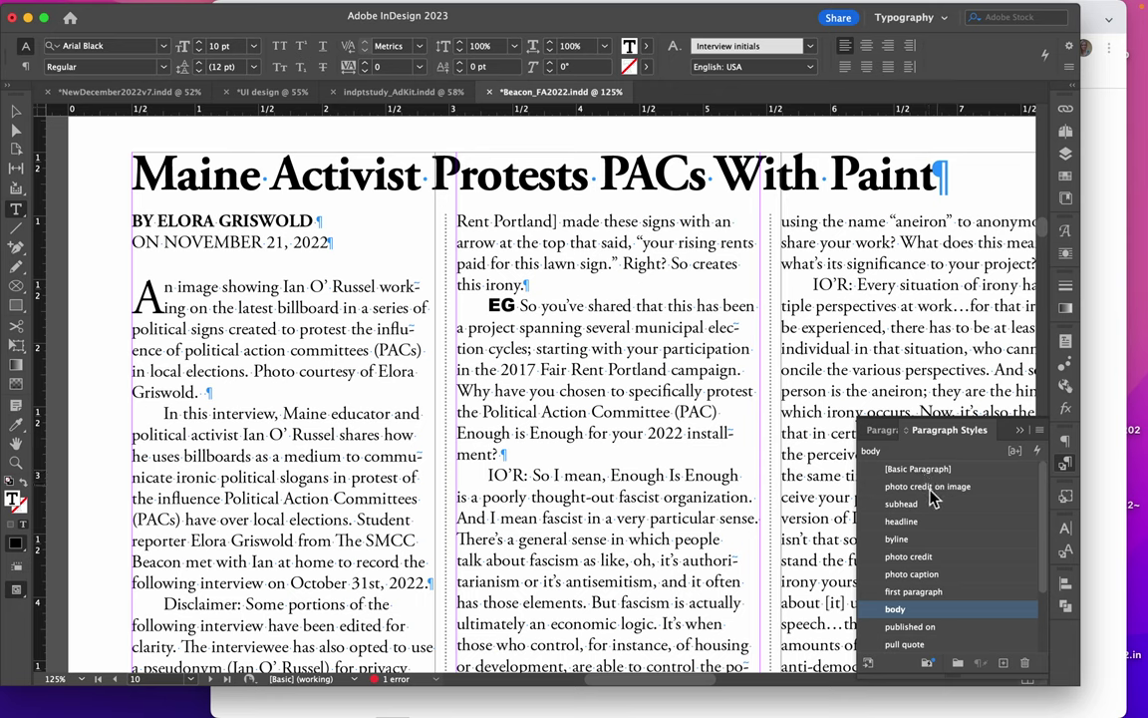
Apply the interview initialsP paragraph style to the EG question
left_click(1065, 554)
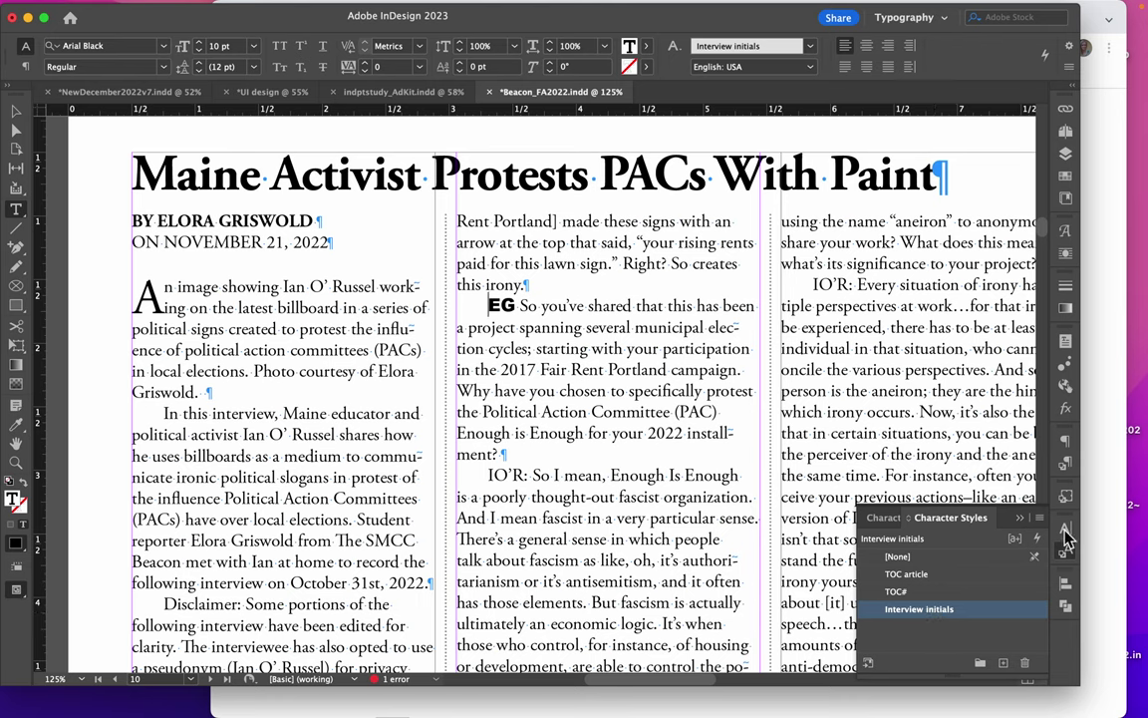
left_click(1065, 465)
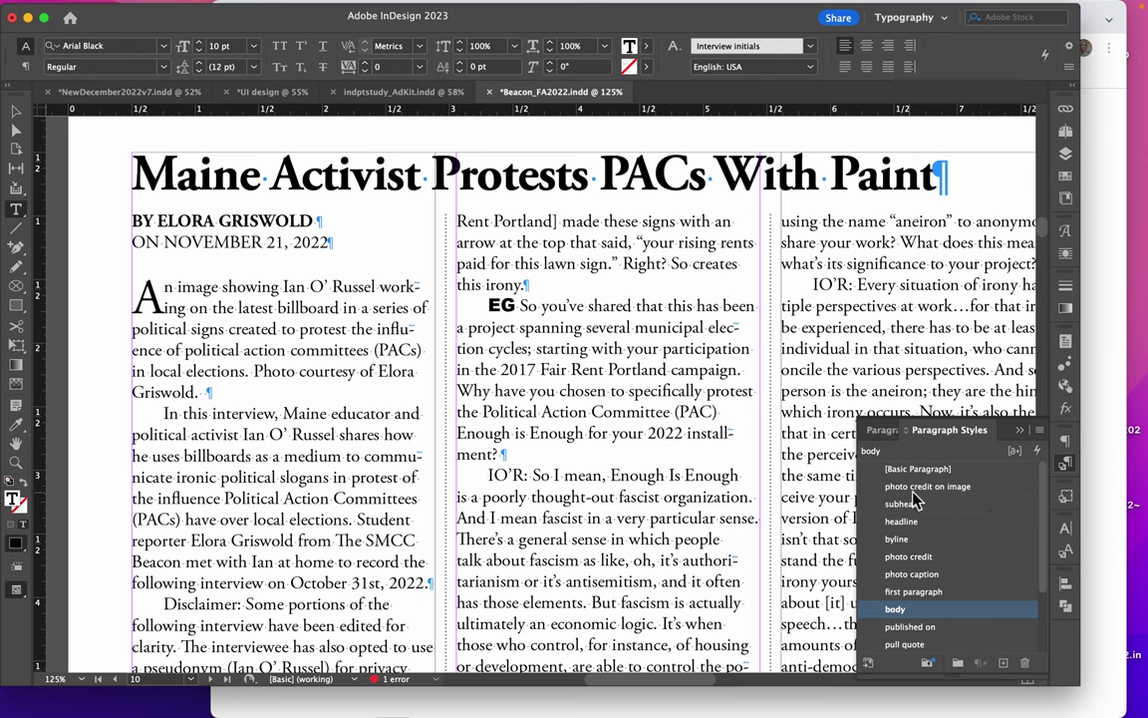
scroll(913, 593, "down", 3)
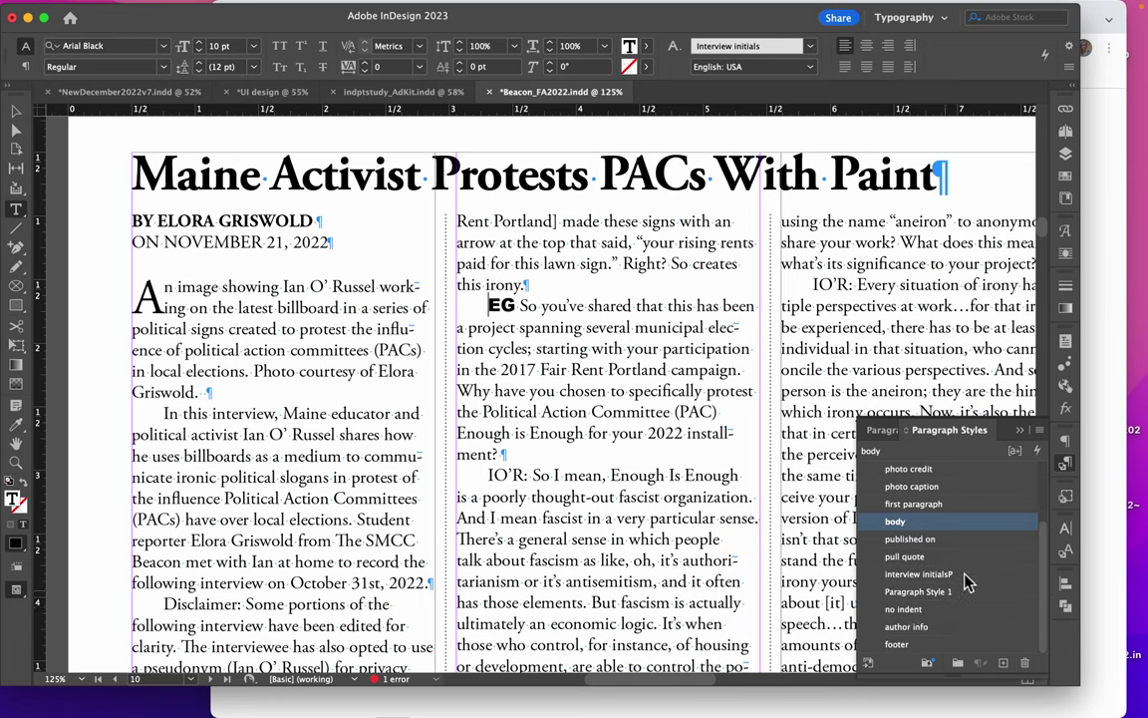
left_click(914, 576)
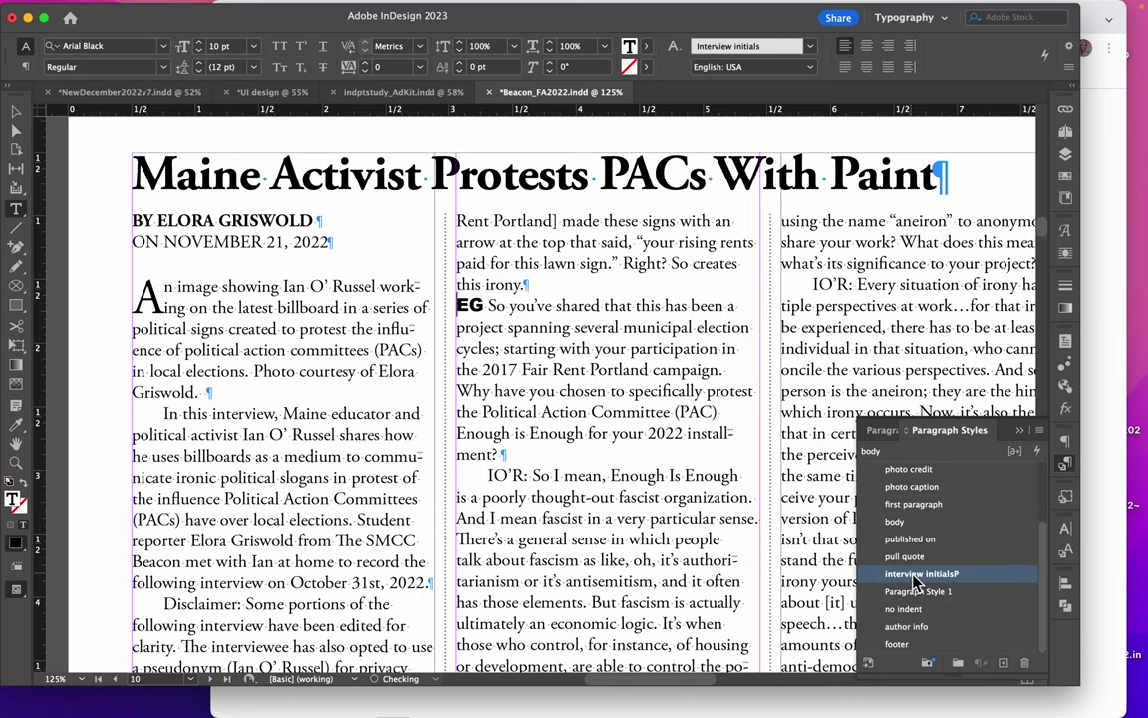
Give the IO’R initials the Interview initials character style and their answer the interview initialsP style
double_click(523, 482)
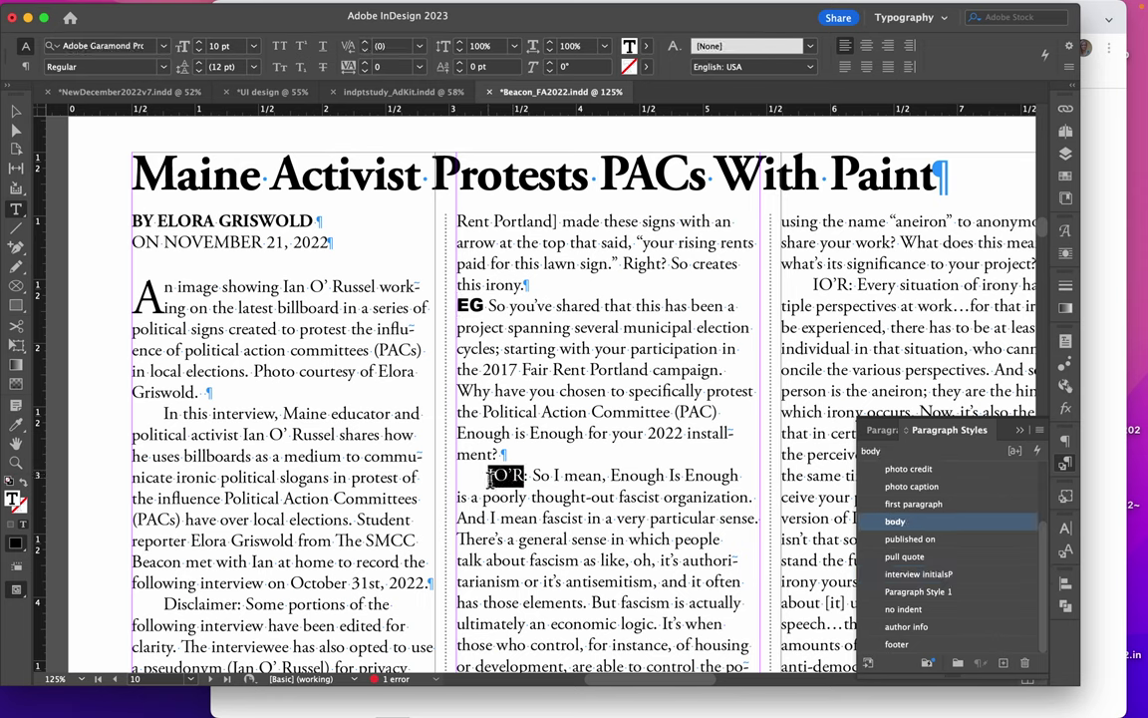
left_click(1066, 551)
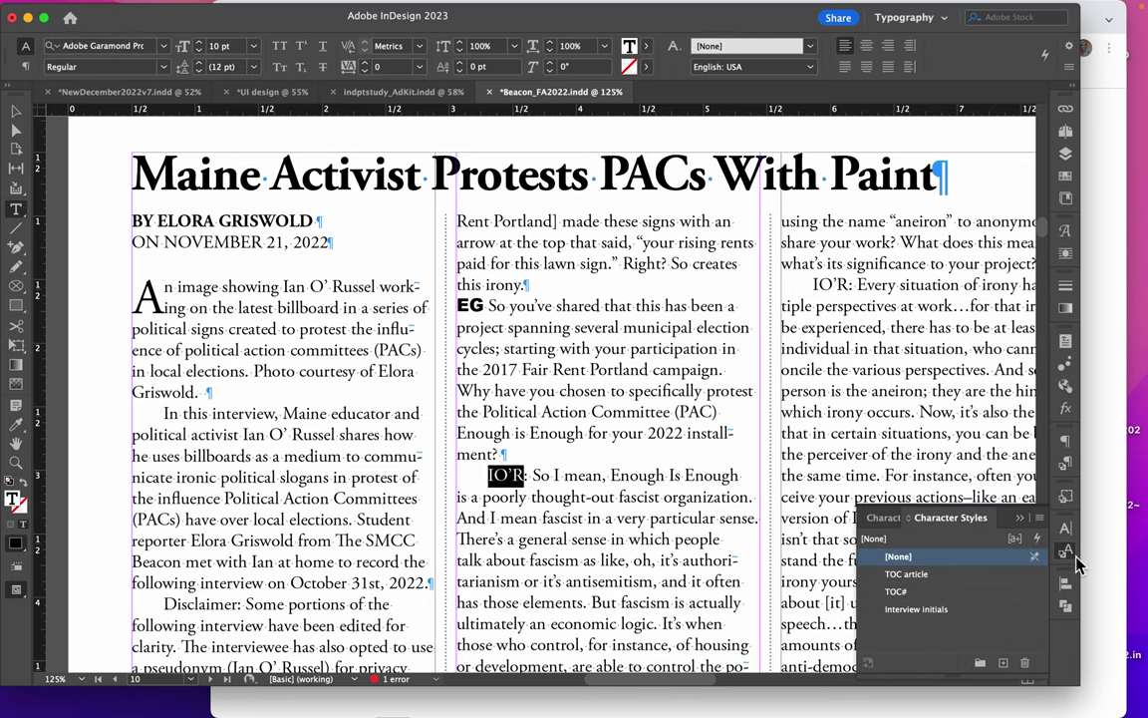
left_click(917, 609)
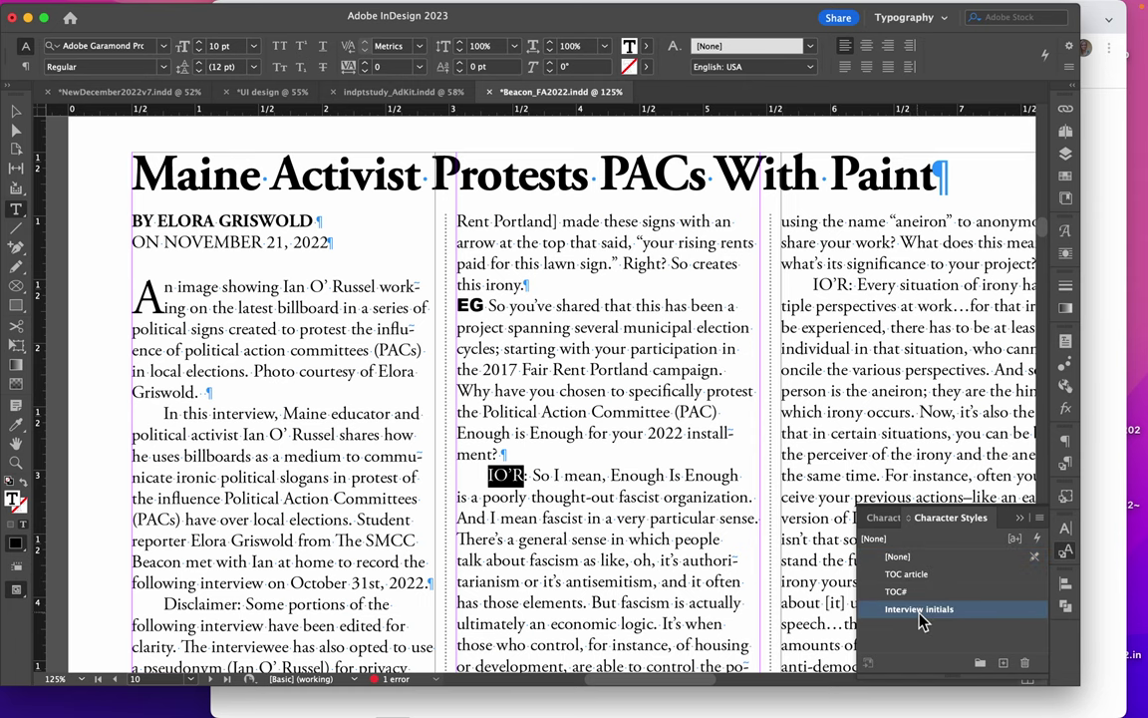
left_click(1066, 462)
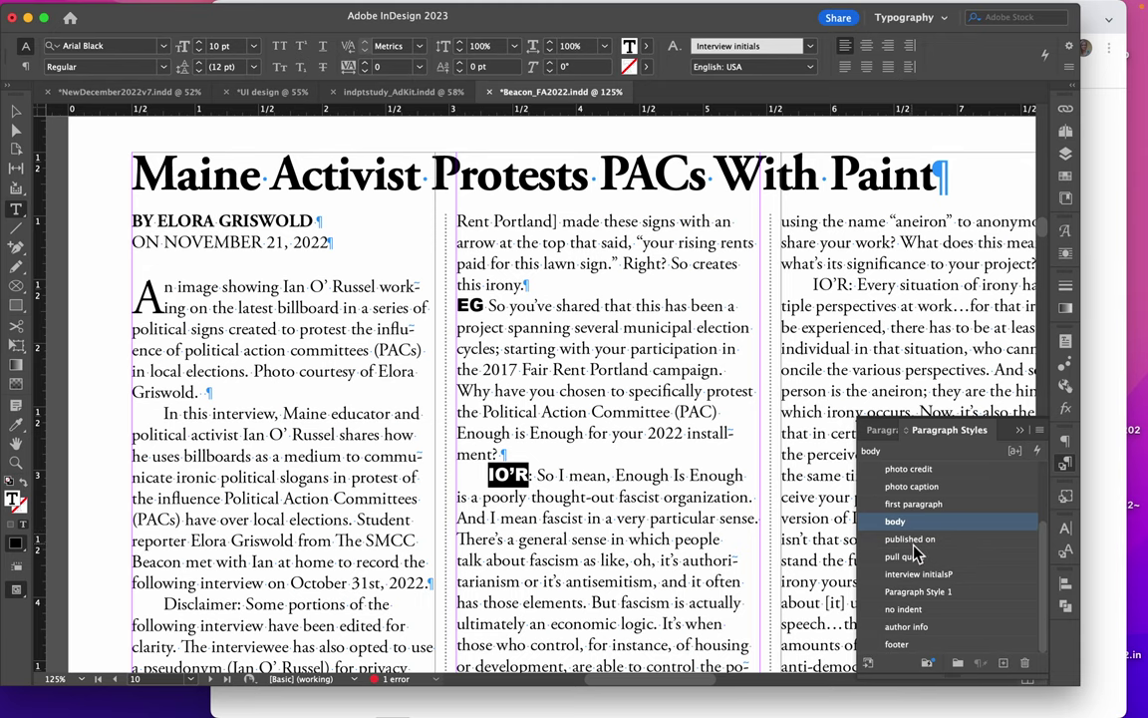
left_click(918, 574)
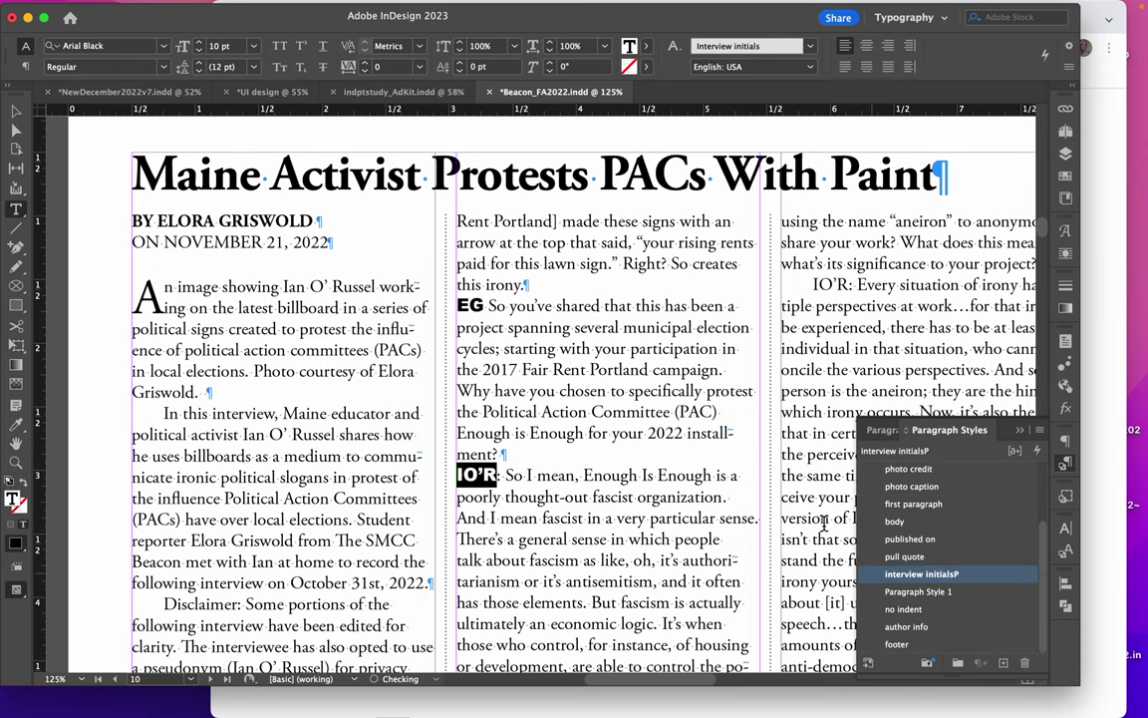
left_click(431, 426)
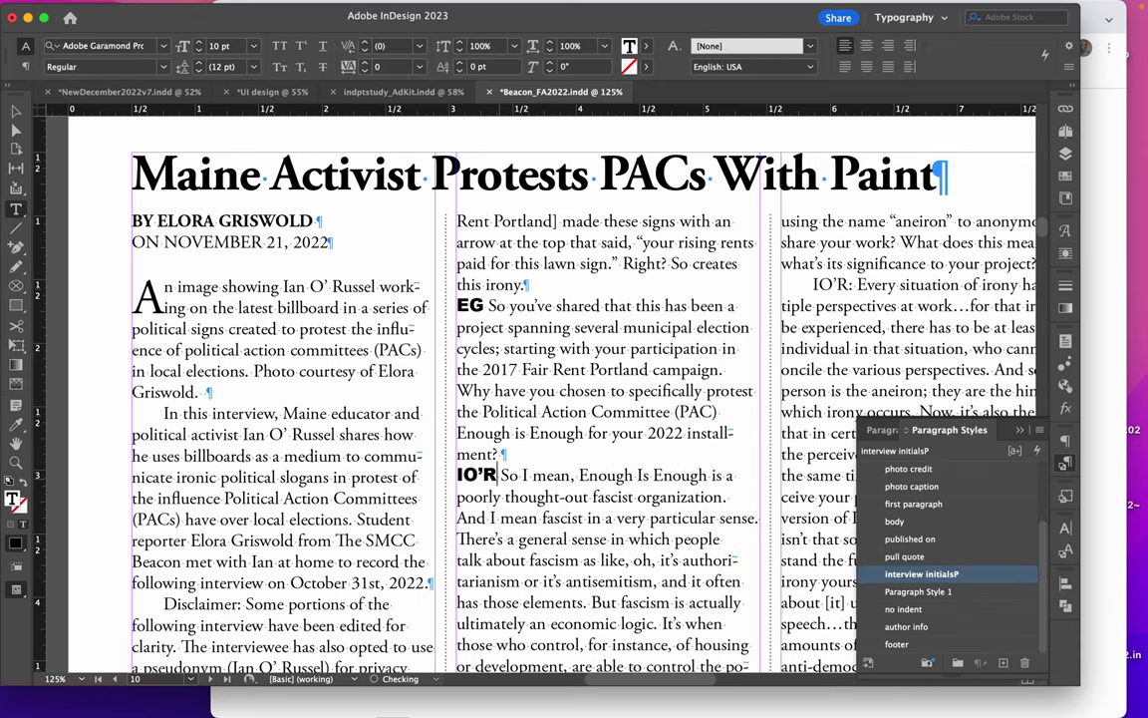
scroll(431, 427, "down", 5)
Apply the interview initialsP paragraph style to the 'One of the reasons' answer
scroll(498, 384, "down", 5)
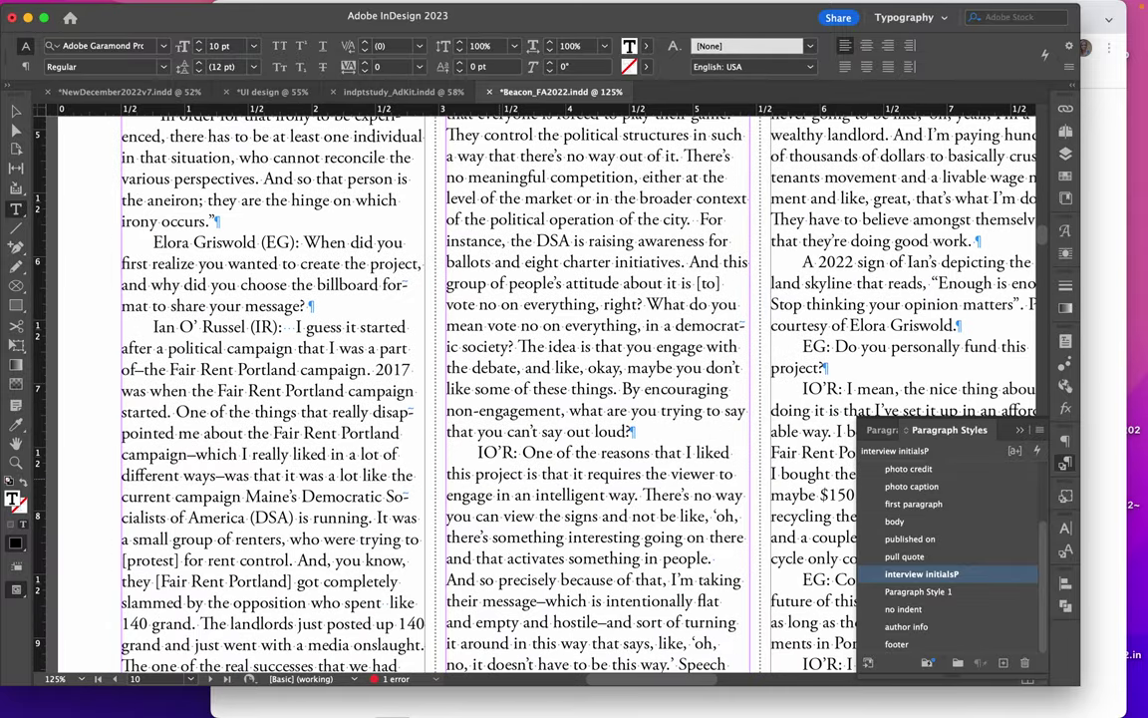
left_click(480, 454)
left_click(896, 522)
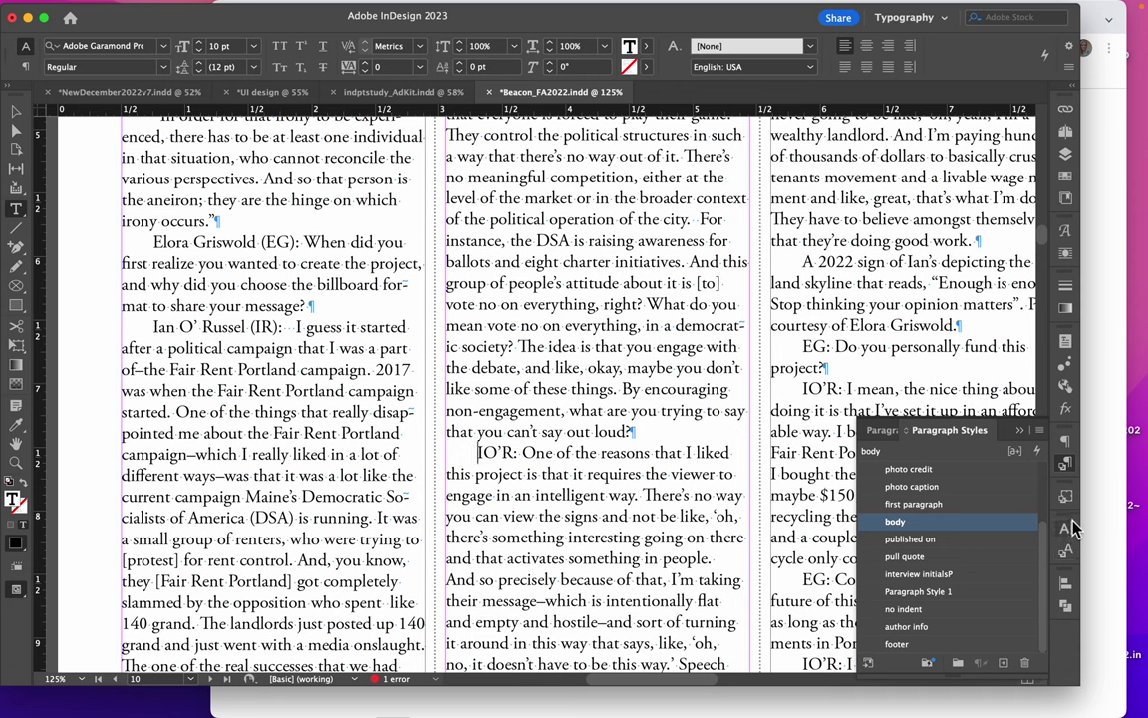
left_click(922, 574)
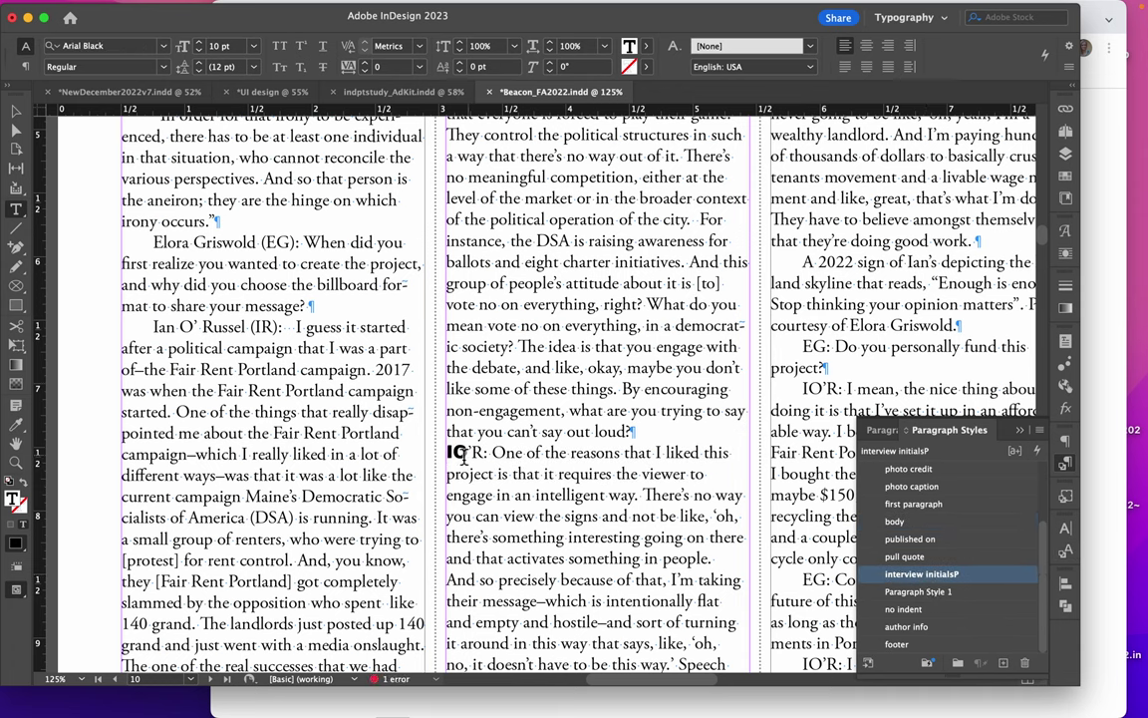
Correct that answer's bold initials to read 'IO’R', removing the stray letters and colon
left_click_drag(486, 455, 468, 457)
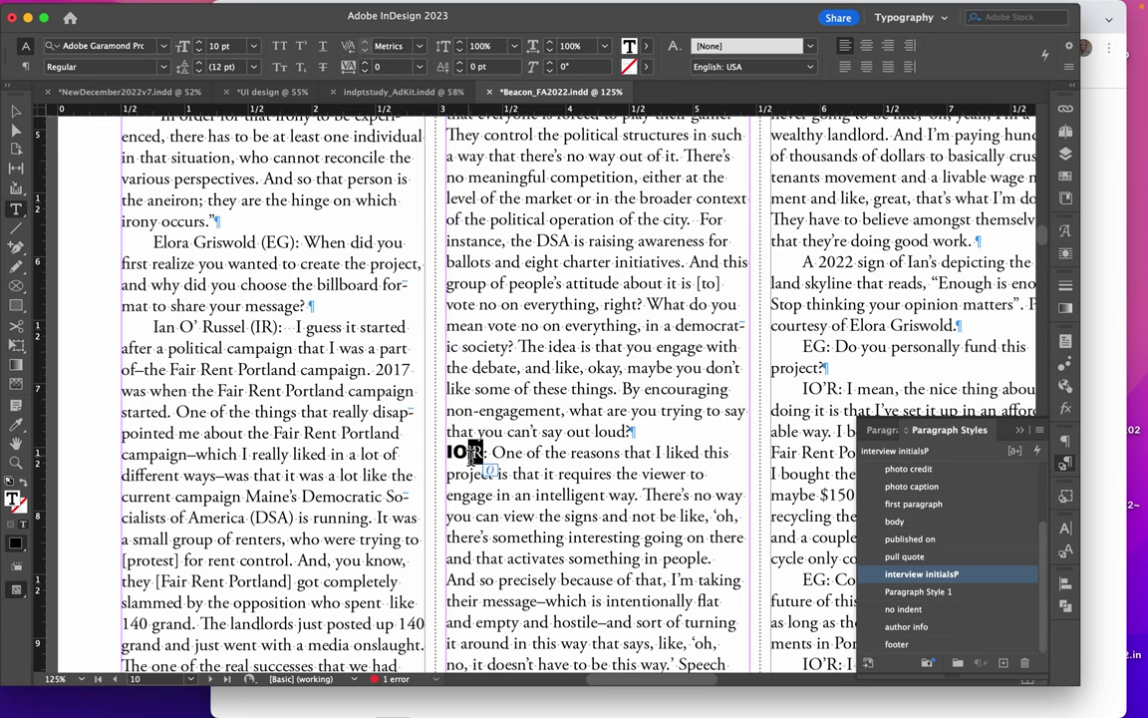
left_click(456, 454)
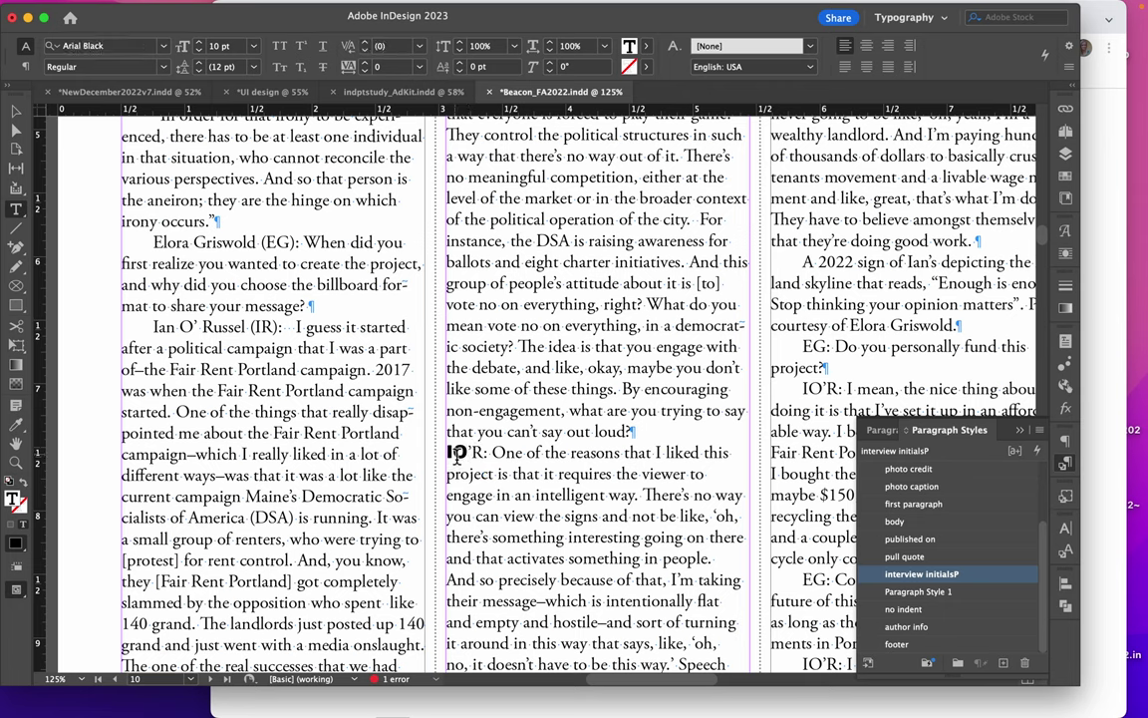
type("OR")
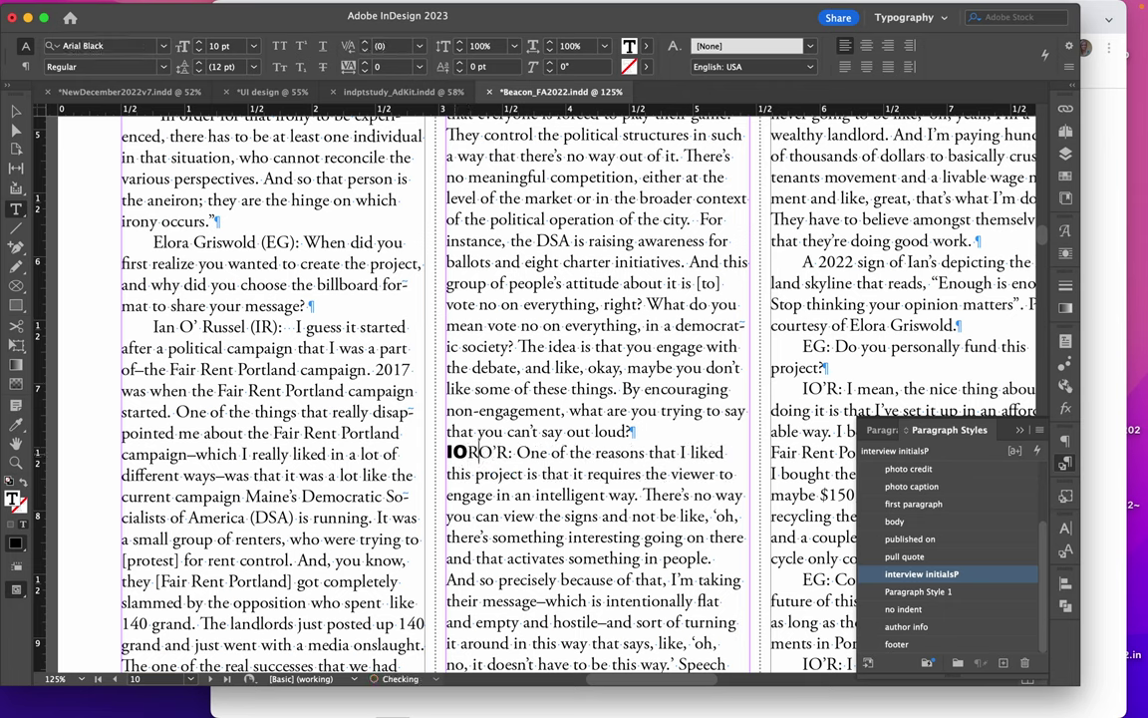
type("'")
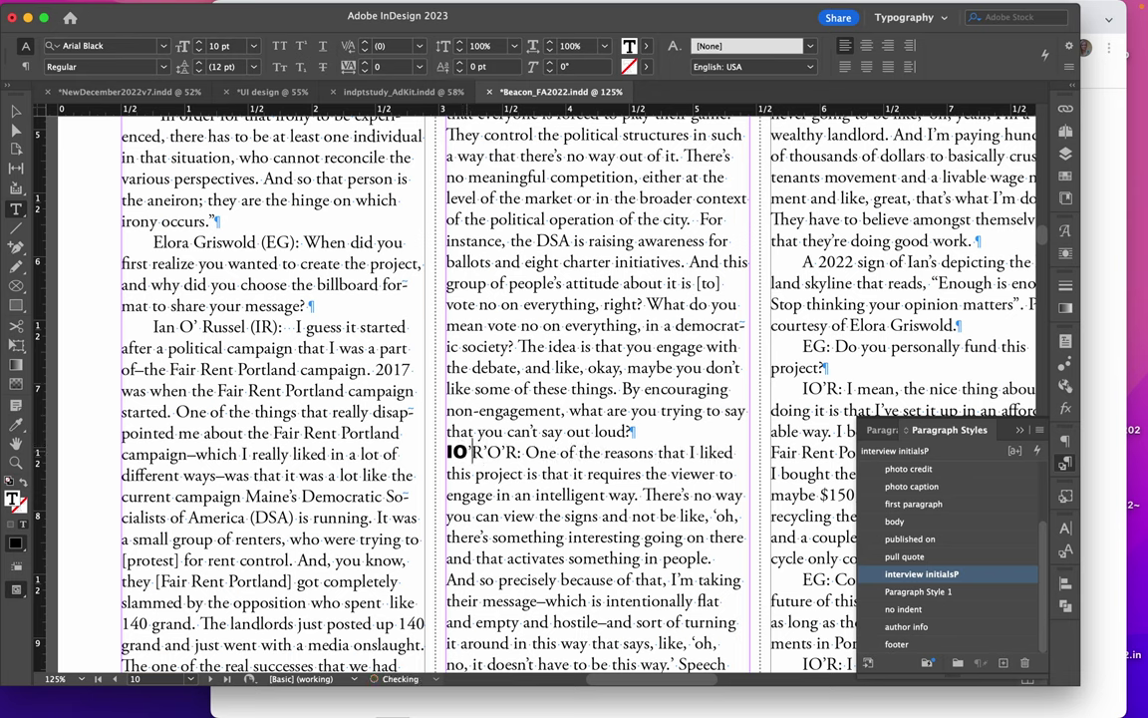
double_click(478, 456)
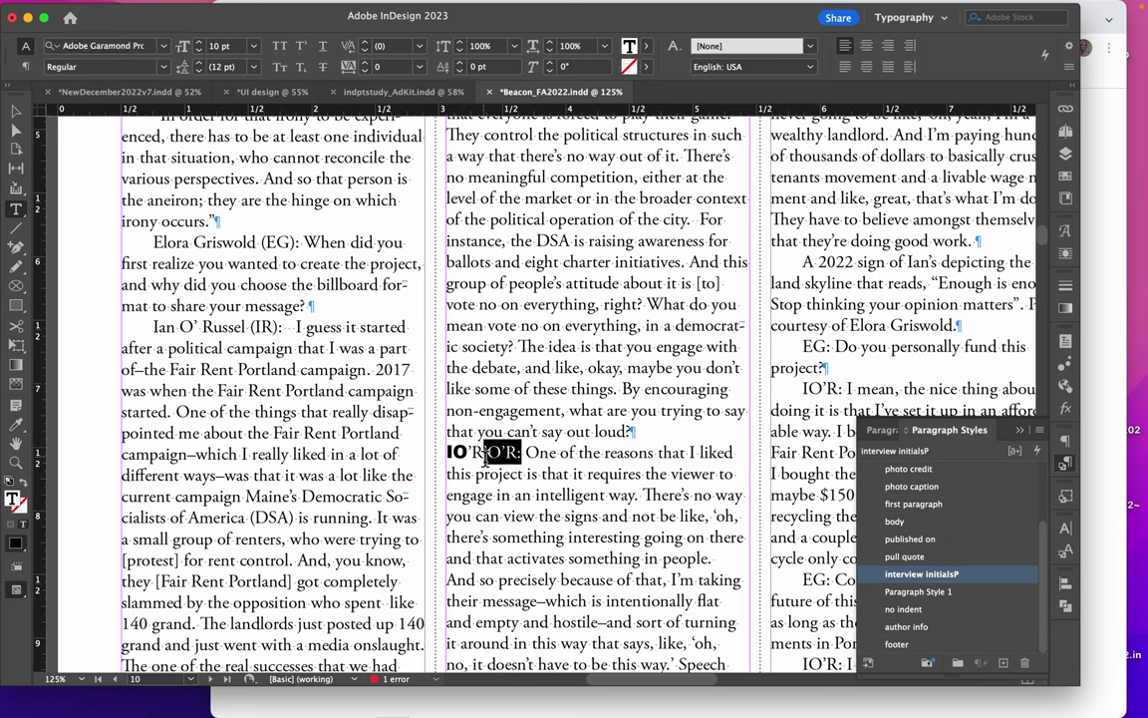
type("’R")
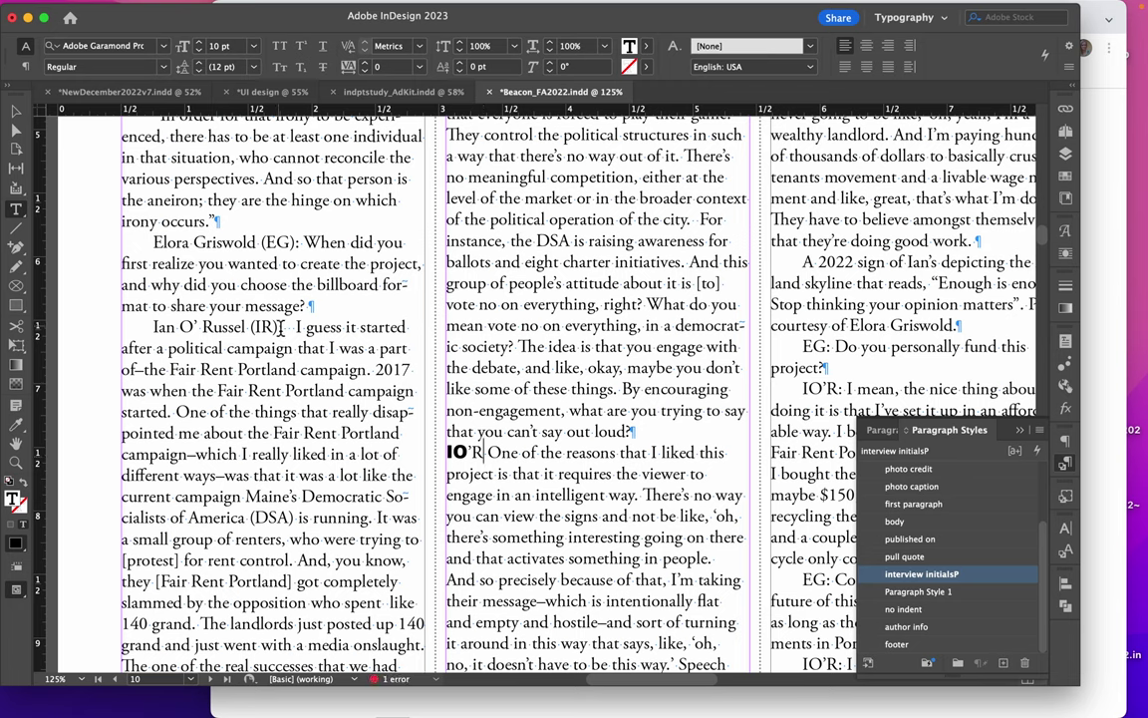
left_click_drag(250, 328, 280, 329)
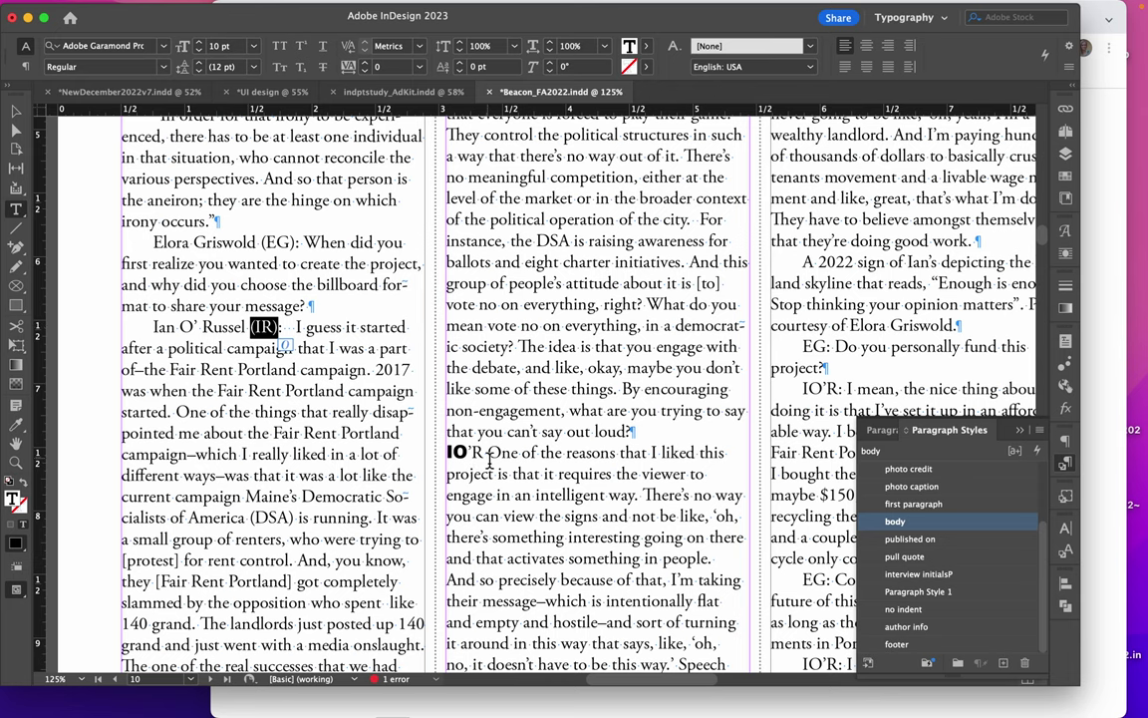
Apply the interview initialsP style to the 'EG: Can you explain' paragraph
scroll(488, 456, "up", 5)
scroll(489, 456, "right", 1)
scroll(488, 460, "right", 2)
scroll(488, 462, "down", 5)
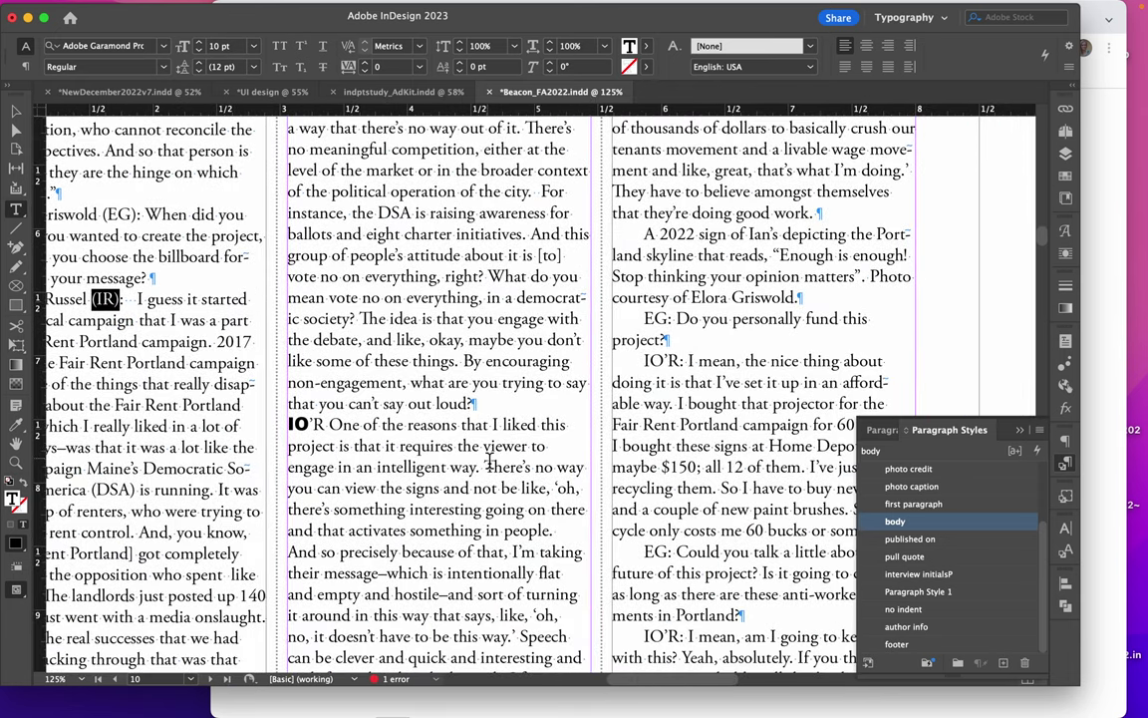
scroll(490, 461, "up", 12)
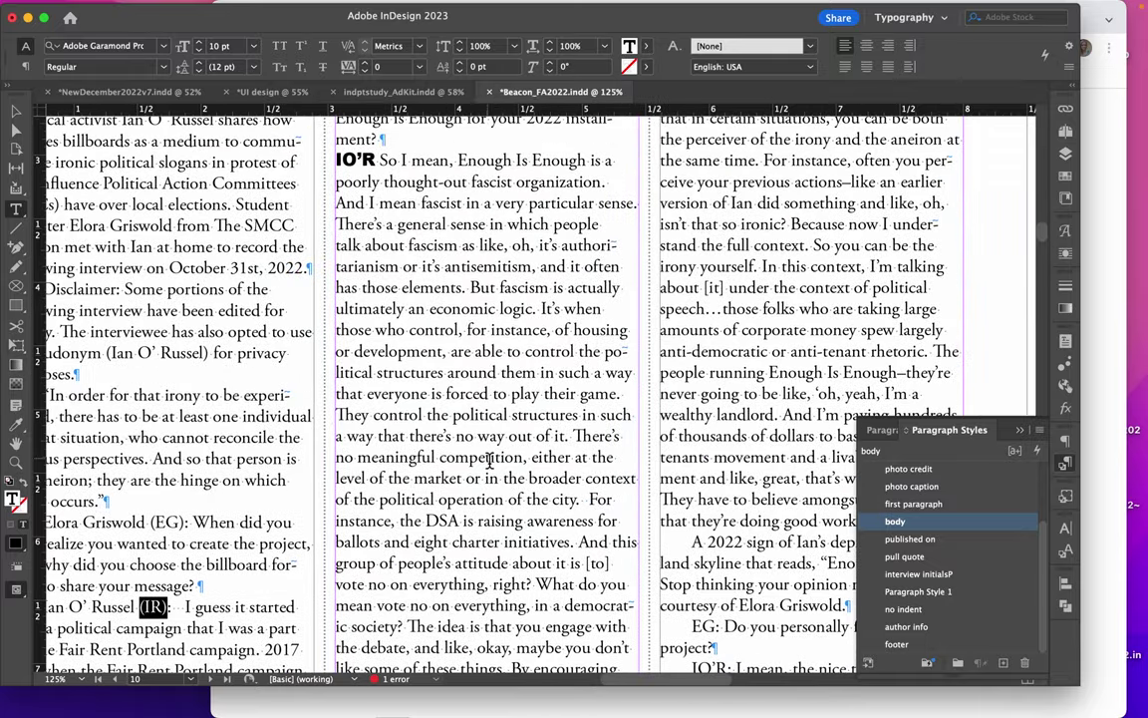
scroll(490, 465, "left", 1)
scroll(488, 469, "down", 5)
scroll(489, 468, "left", 5)
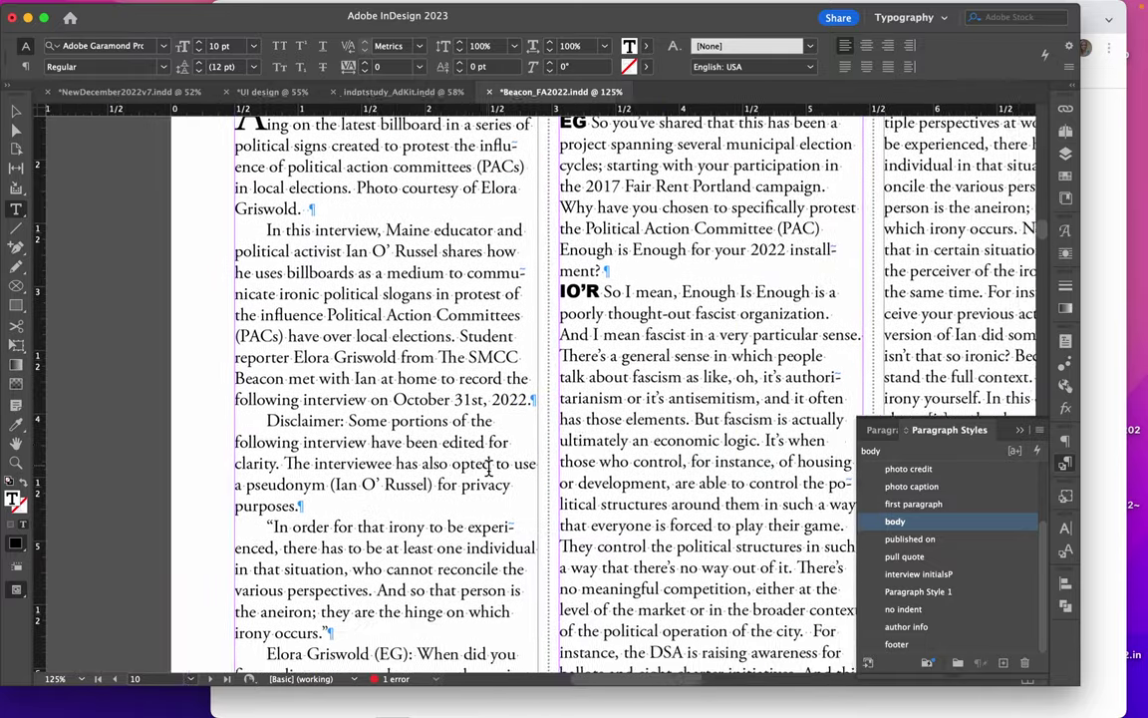
scroll(489, 468, "up", 2)
scroll(489, 466, "down", 5)
scroll(488, 466, "right", 2)
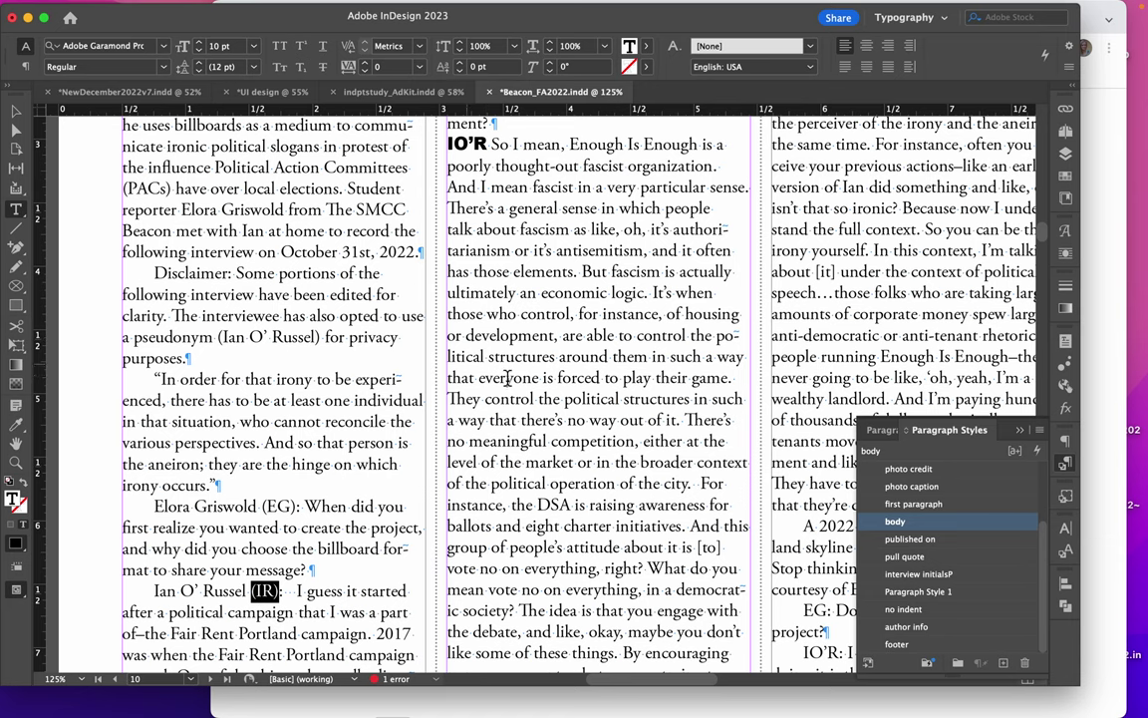
scroll(508, 377, "down", 10)
scroll(507, 378, "right", 2)
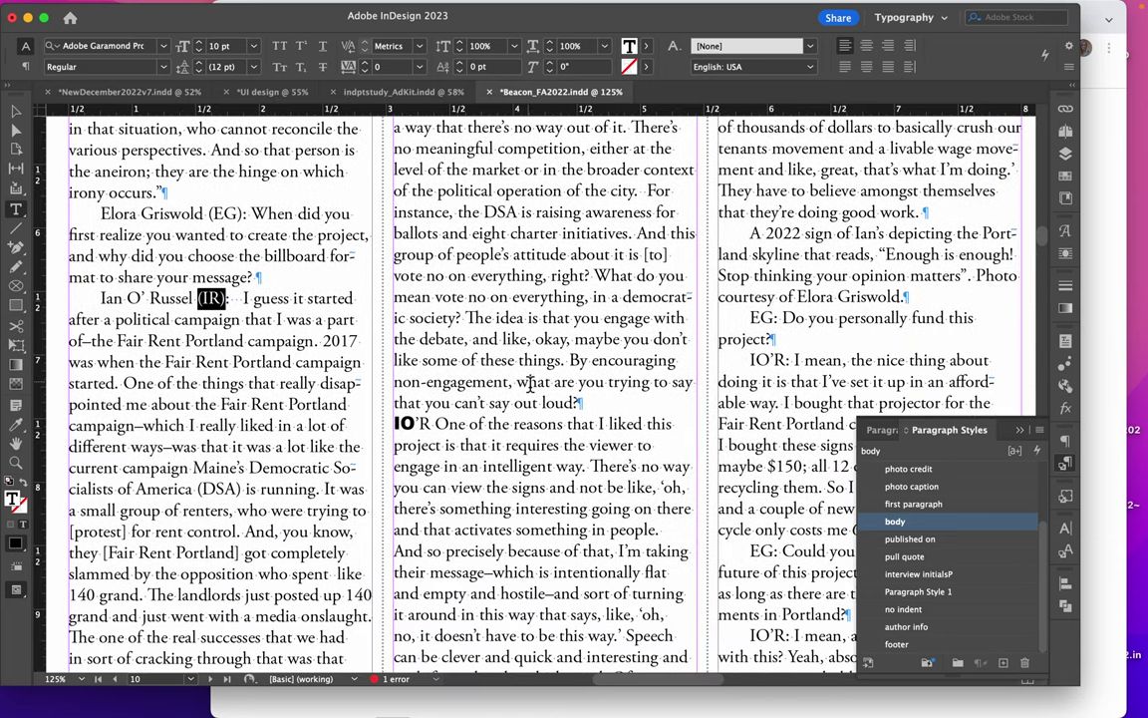
scroll(460, 423, "up", 15)
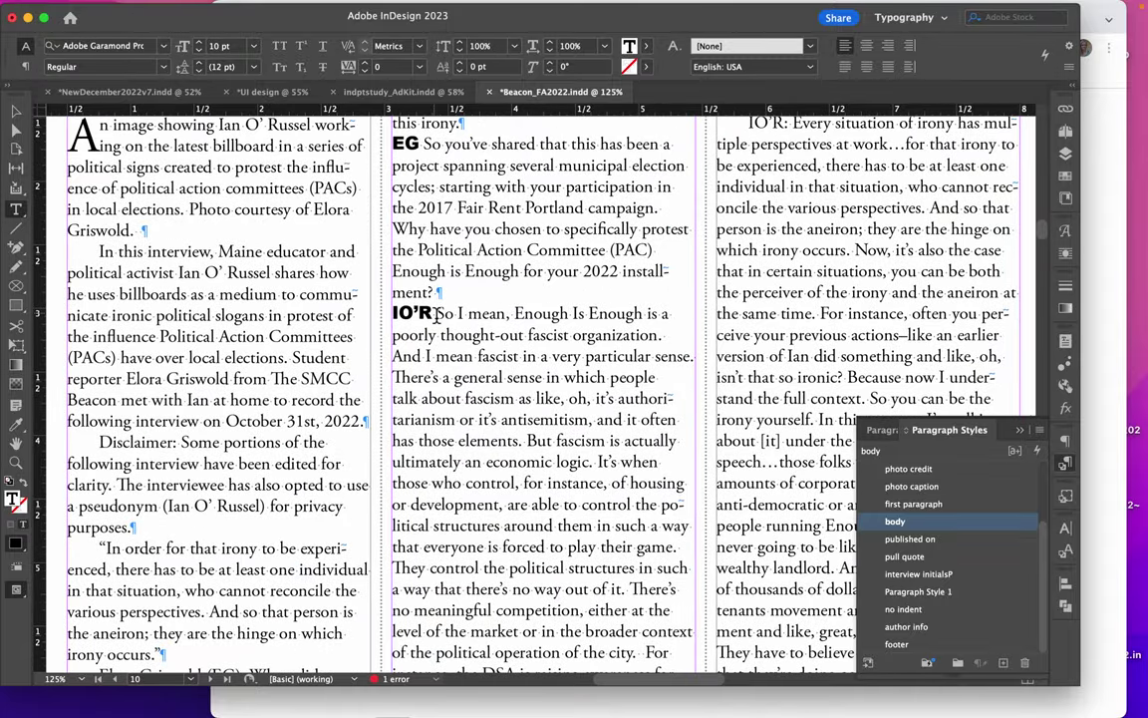
left_click_drag(436, 315, 389, 316)
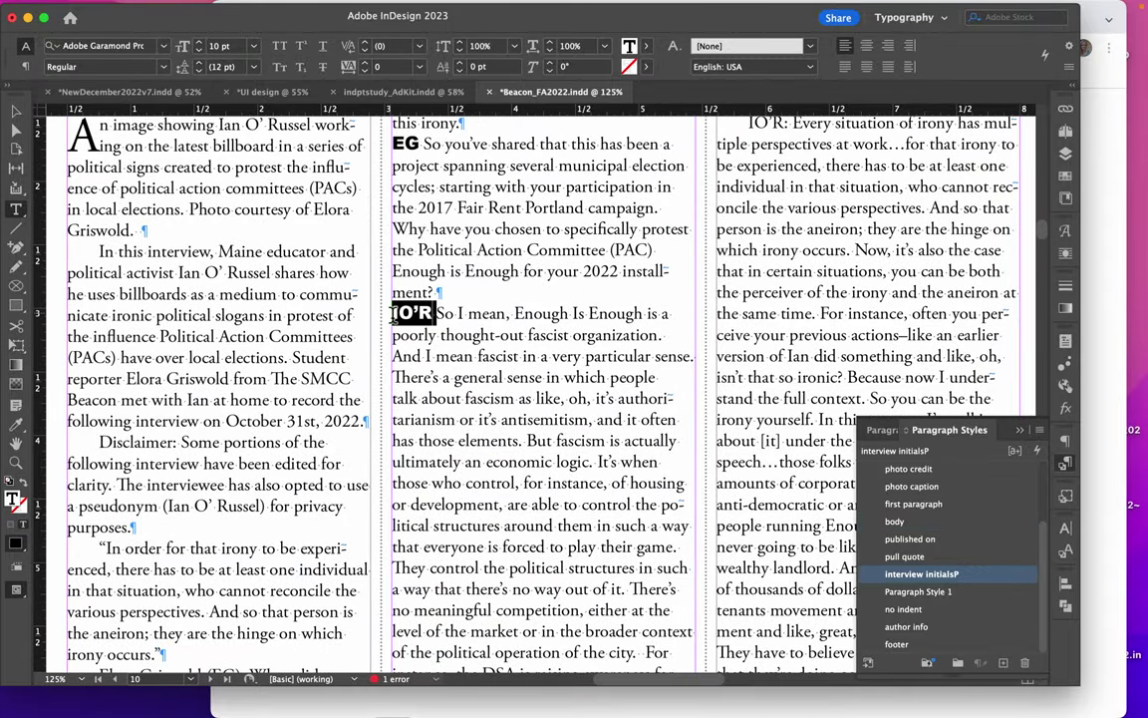
scroll(543, 505, "down", 1)
scroll(543, 506, "down", 20)
scroll(543, 505, "right", 1)
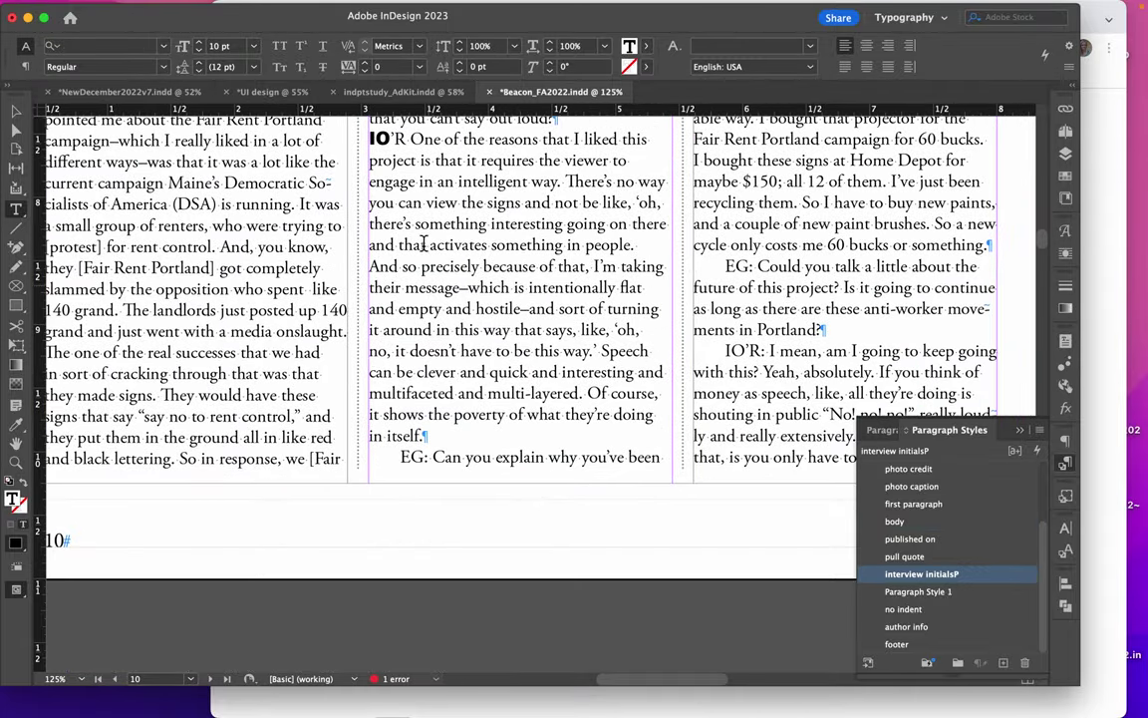
double_click(377, 141)
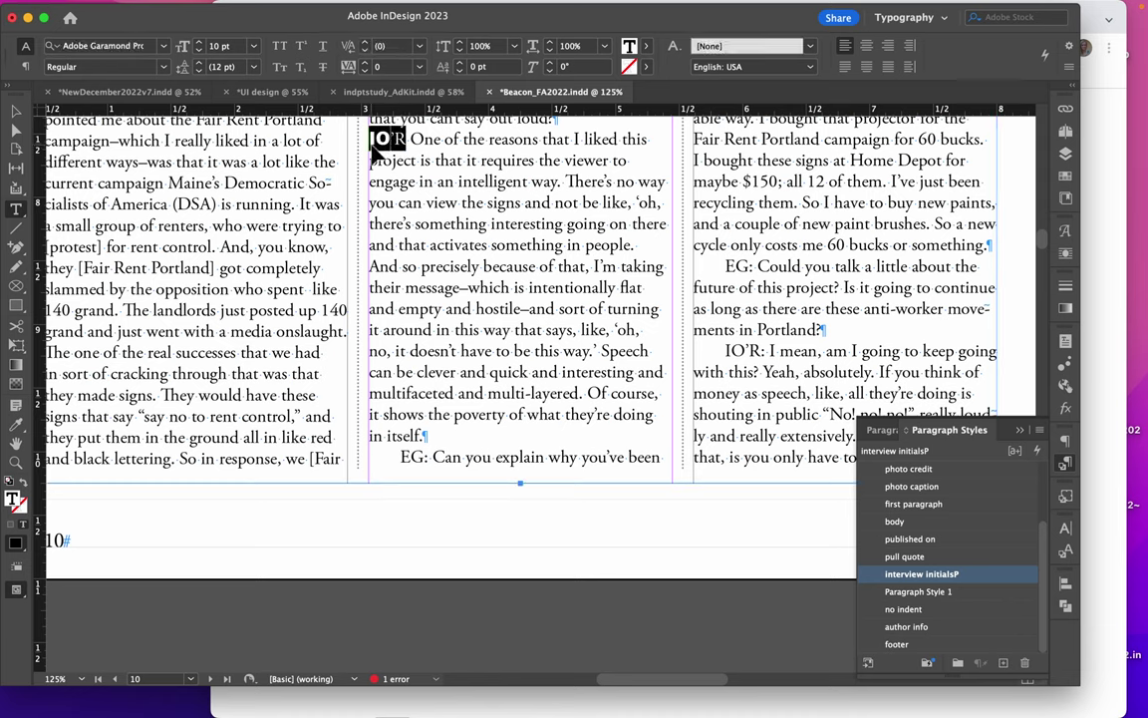
left_click(375, 140)
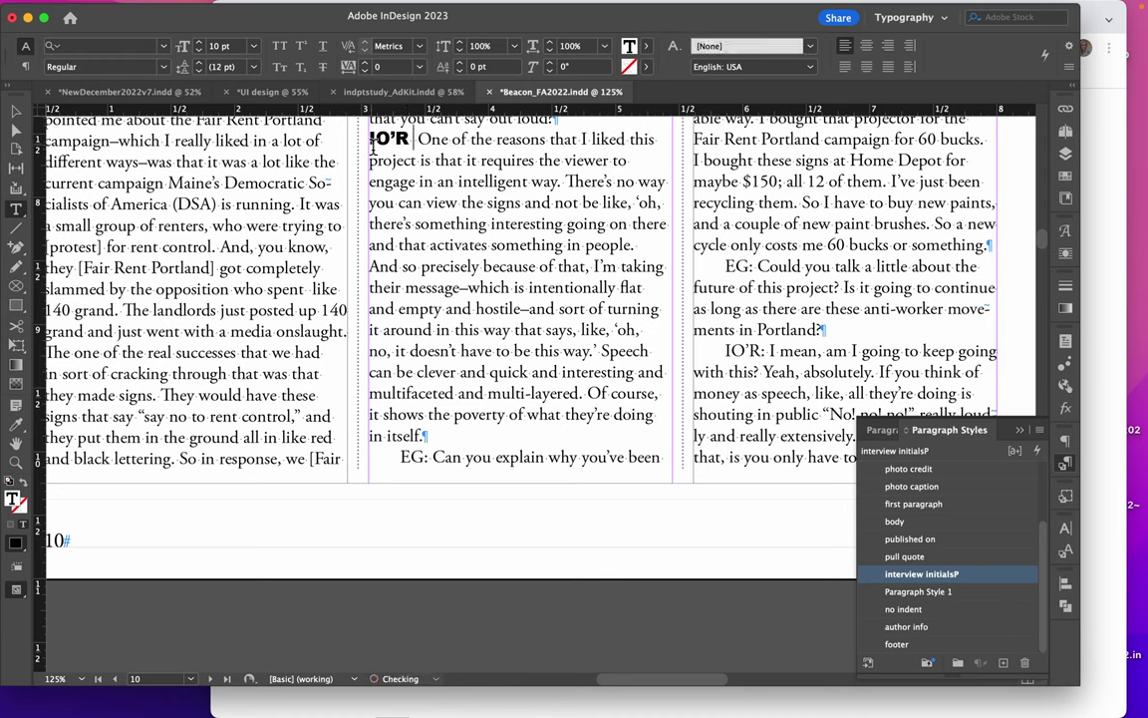
left_click(440, 459)
left_click(953, 578)
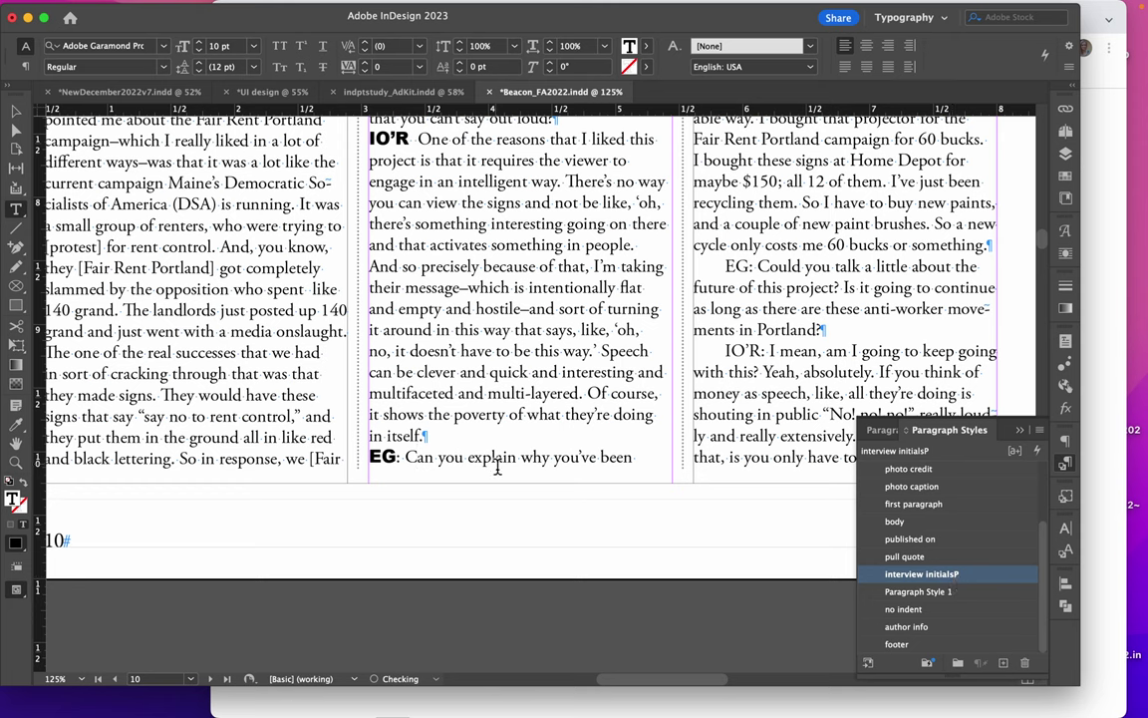
Apply interview initialsP to the IO'R reply and retype its IO'R initials
left_click(760, 372)
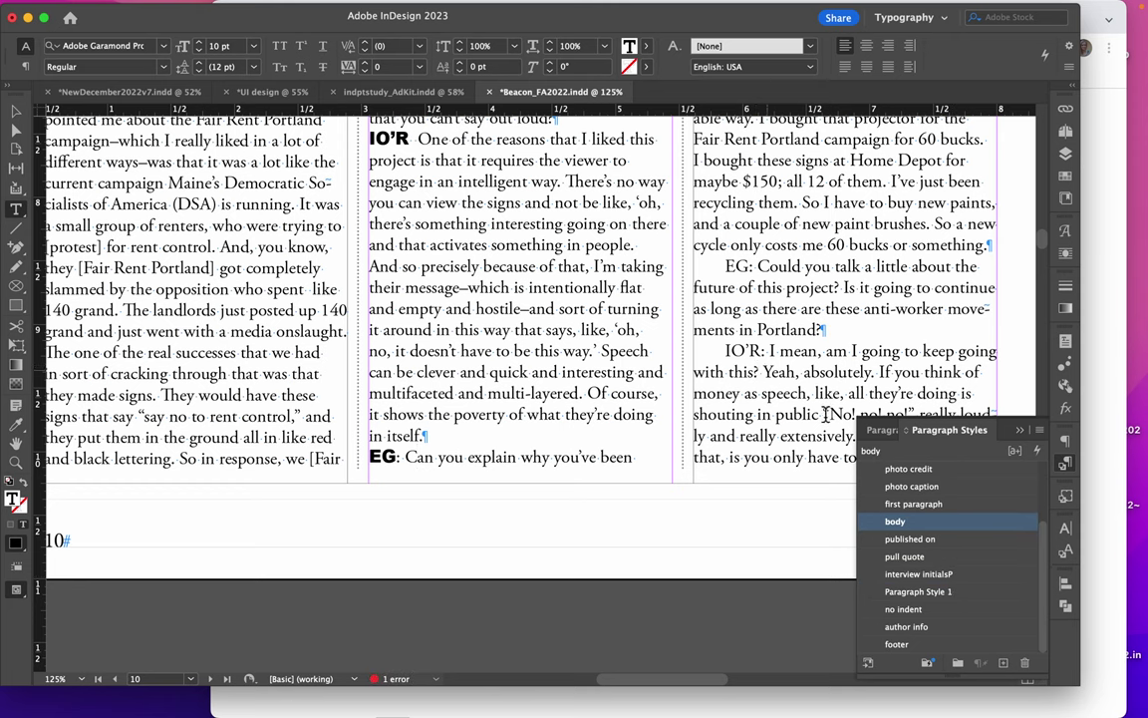
left_click(941, 575)
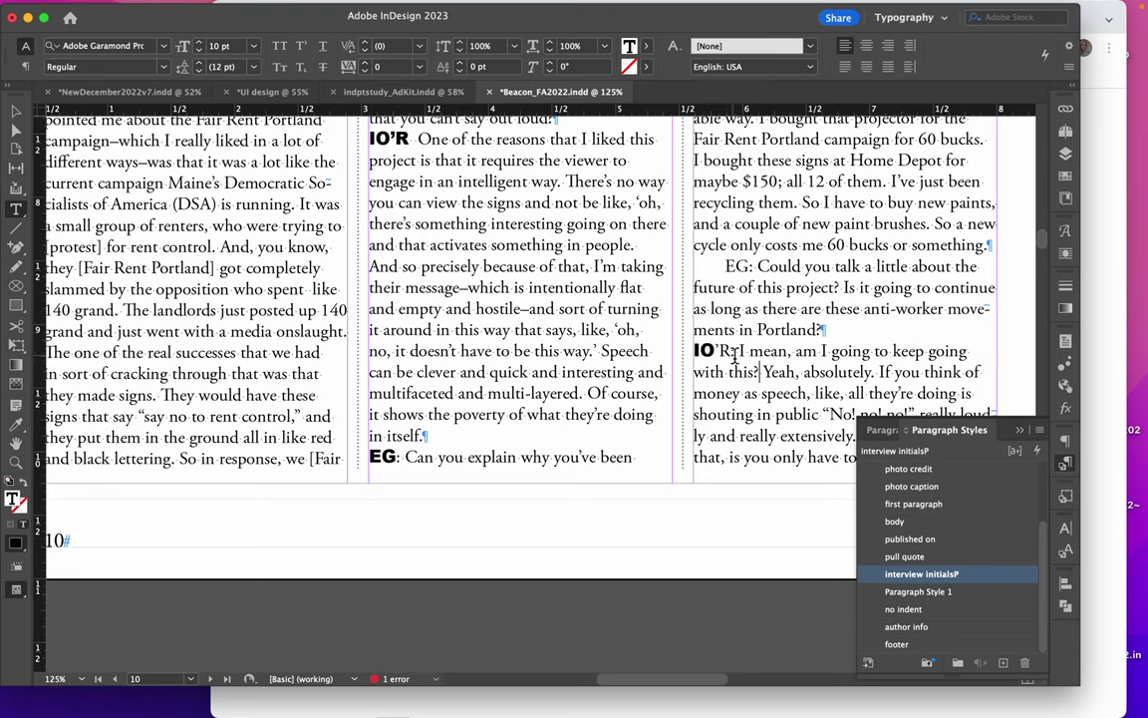
left_click_drag(695, 351, 743, 351)
type("IO'R")
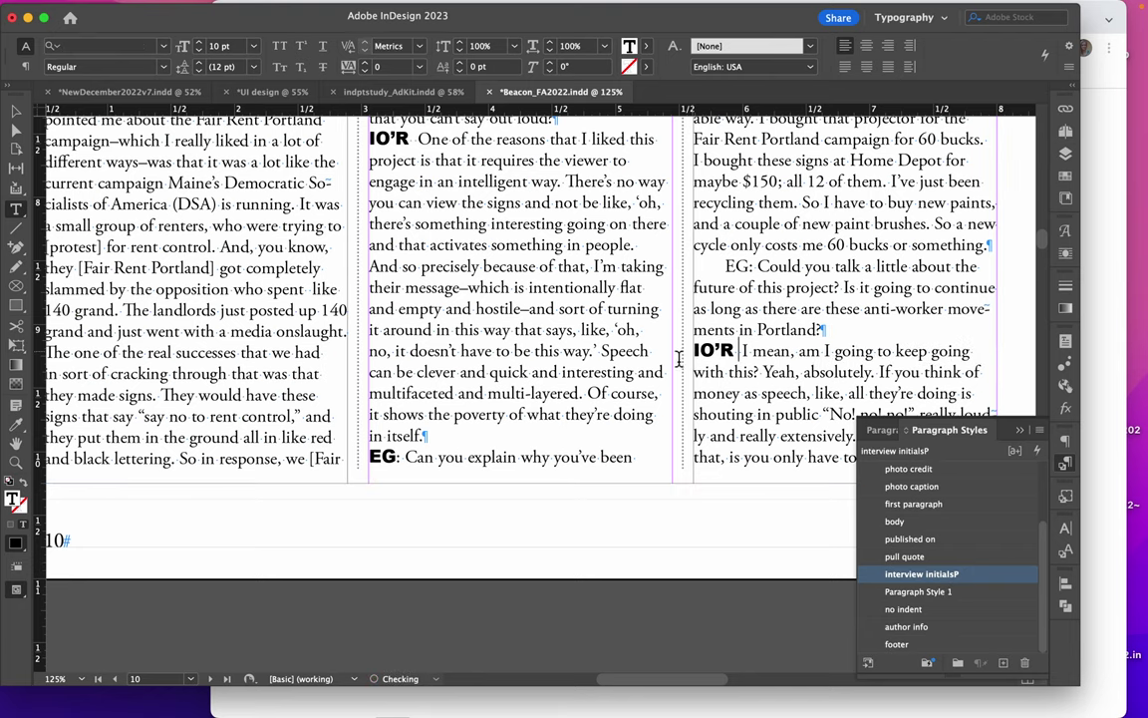
Delete the colon after the EG initials and fit the page in the window
left_click(400, 457)
key("BackSpace")
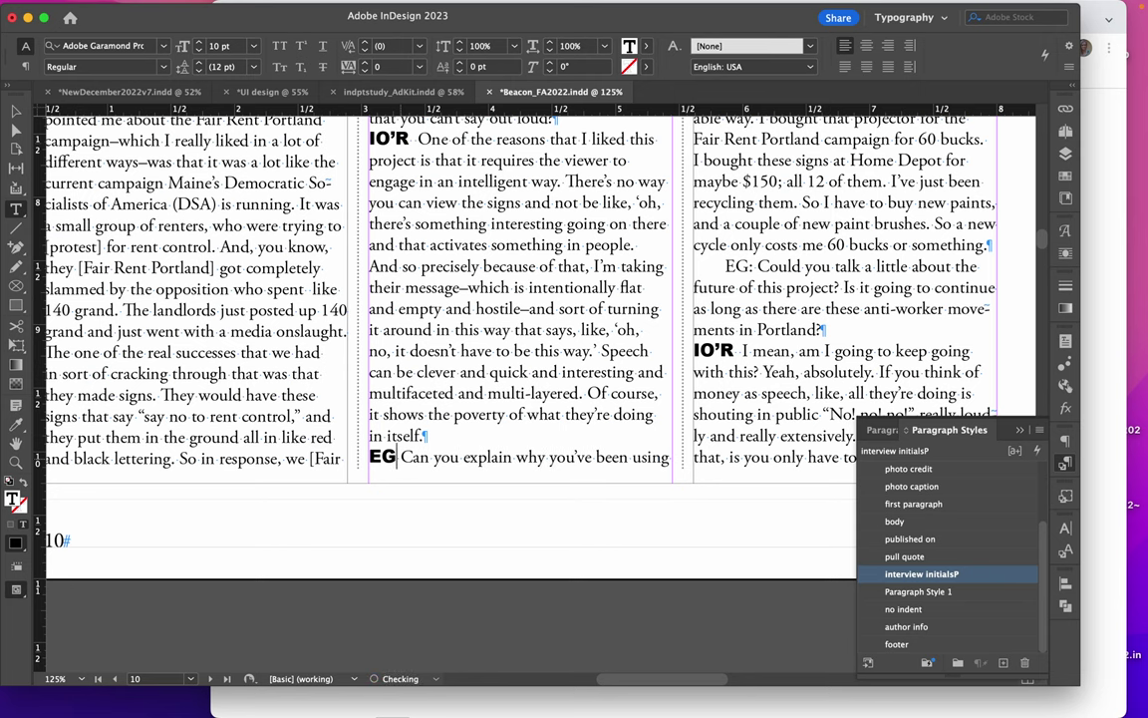
key("super+0")
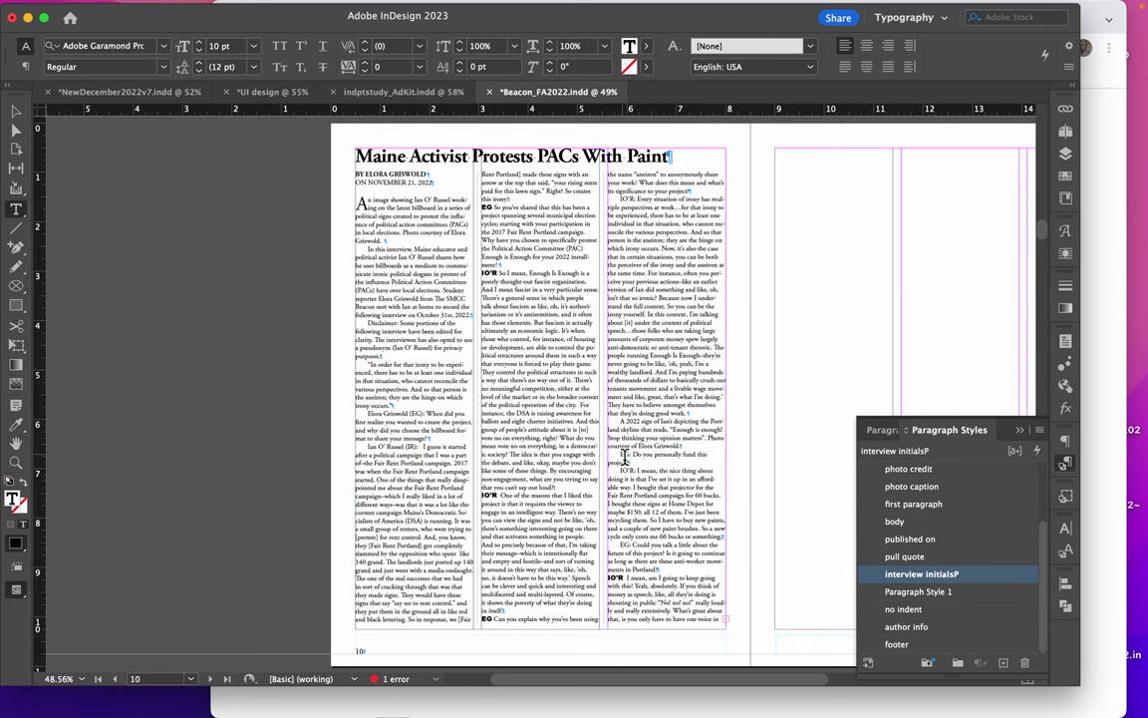
Thread the interview's overset text into a new frame at the top of page 11
left_click(20, 115)
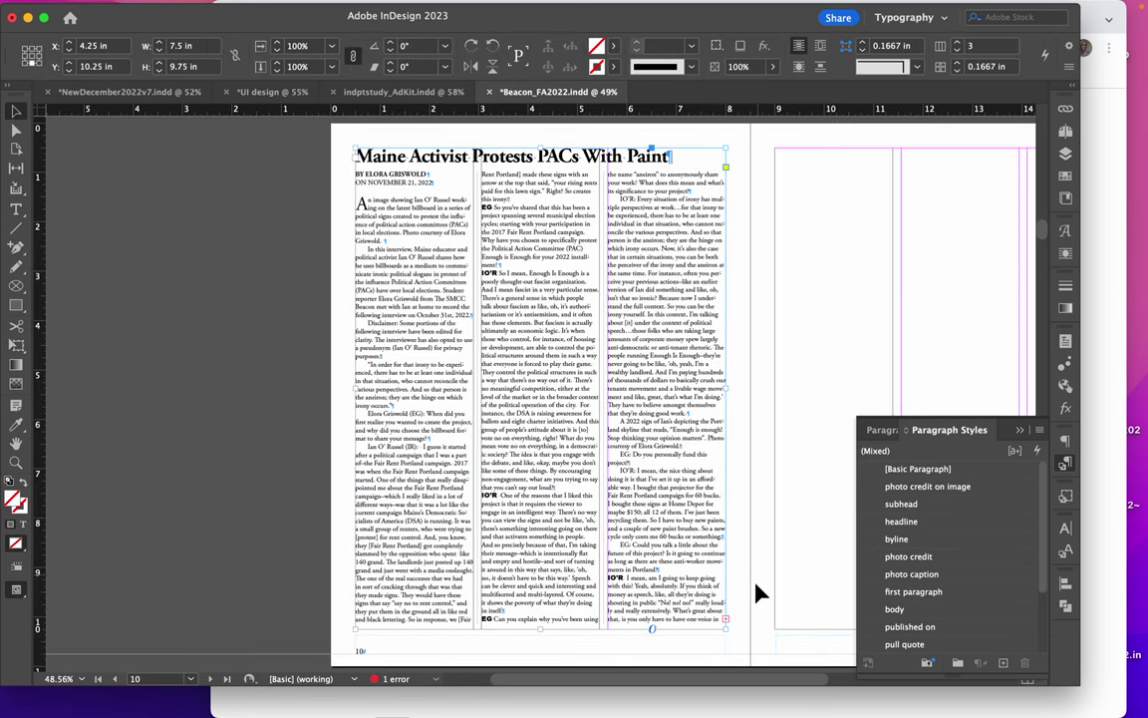
left_click(727, 619)
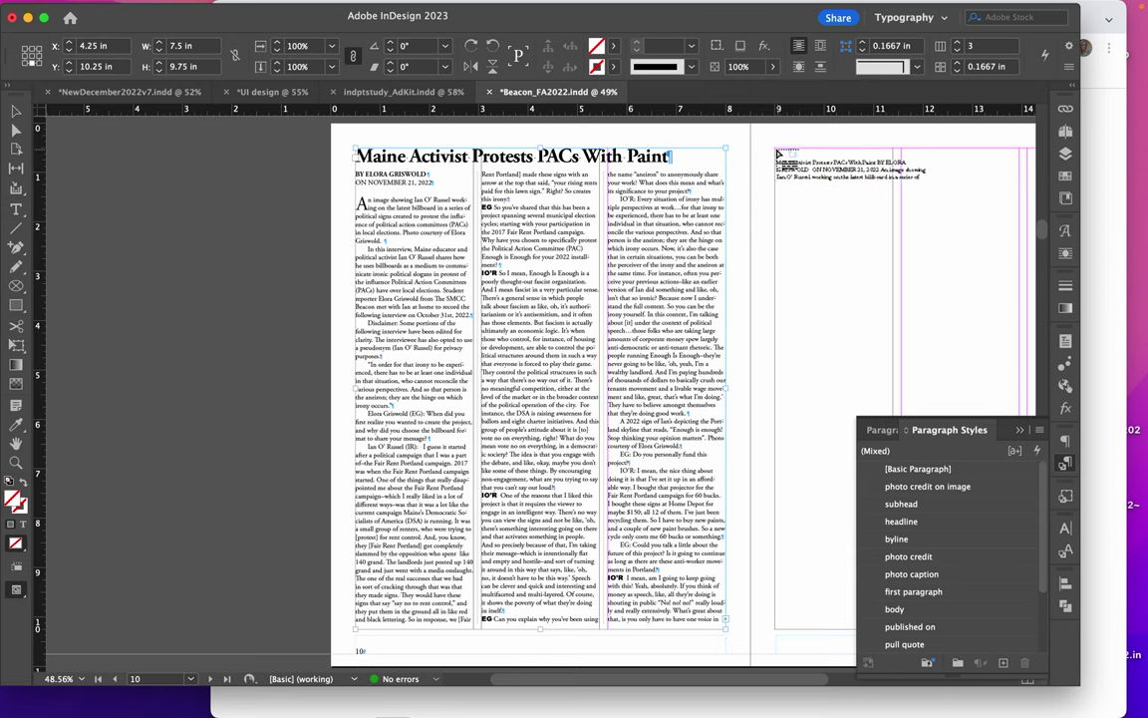
left_click(776, 151)
left_click(776, 152)
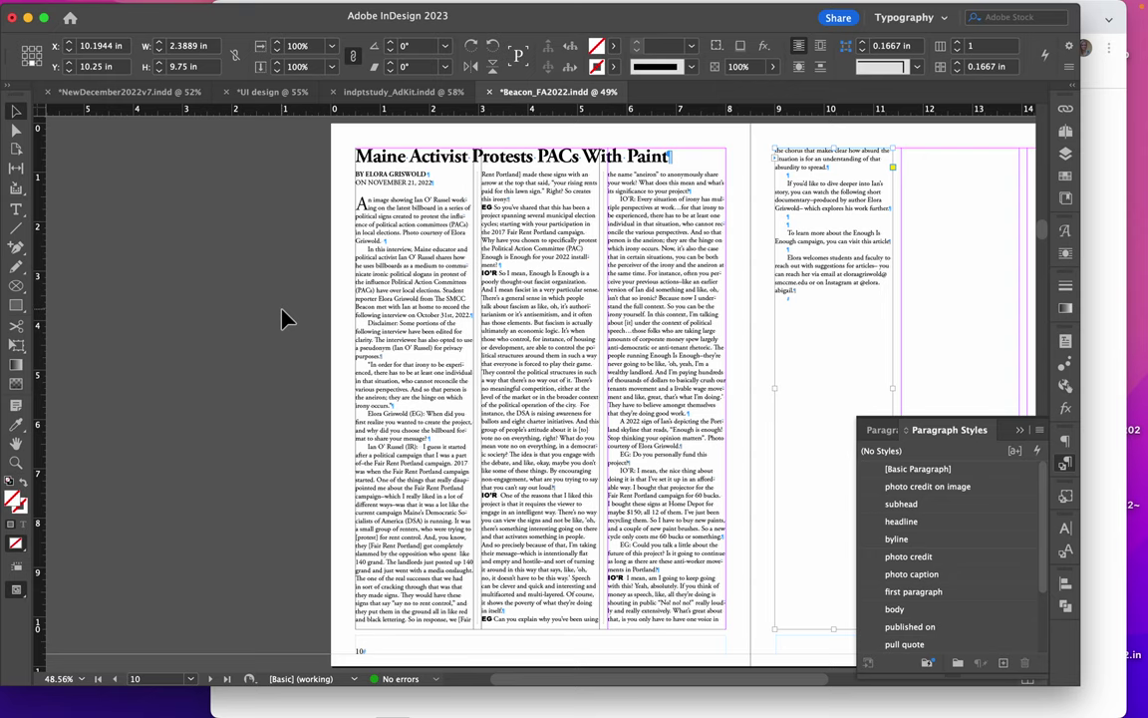
Bring up the published Beacon article in Chrome and briefly play then pause its documentary video
left_click(1100, 233)
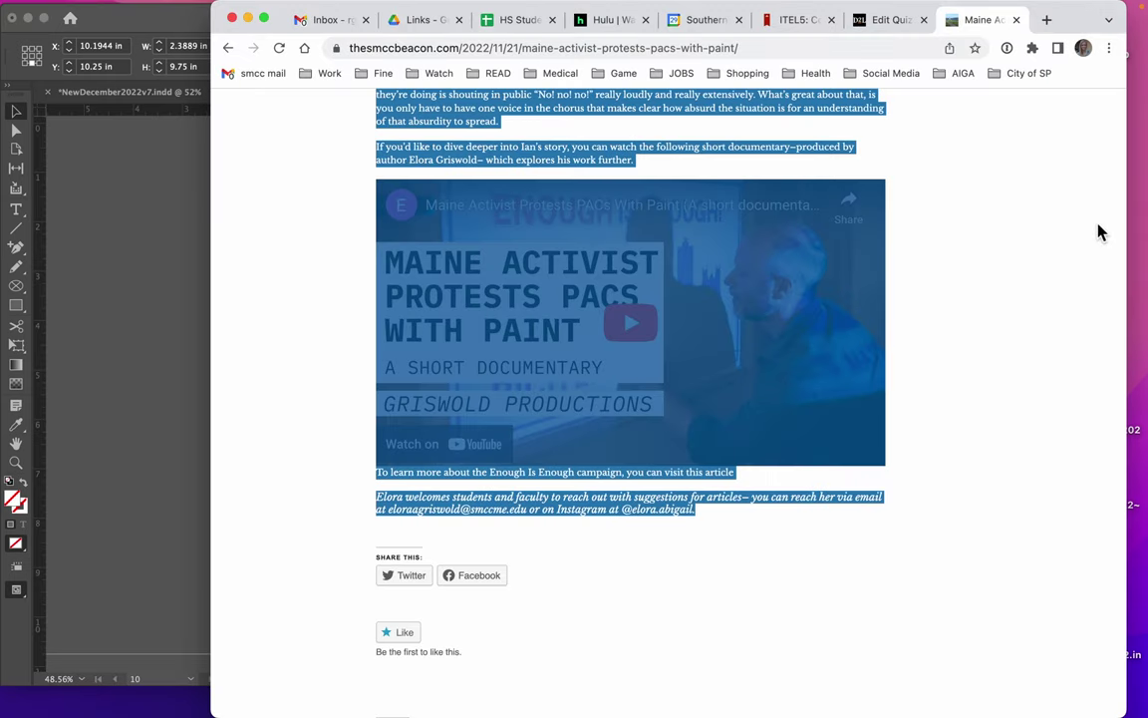
left_click(319, 286)
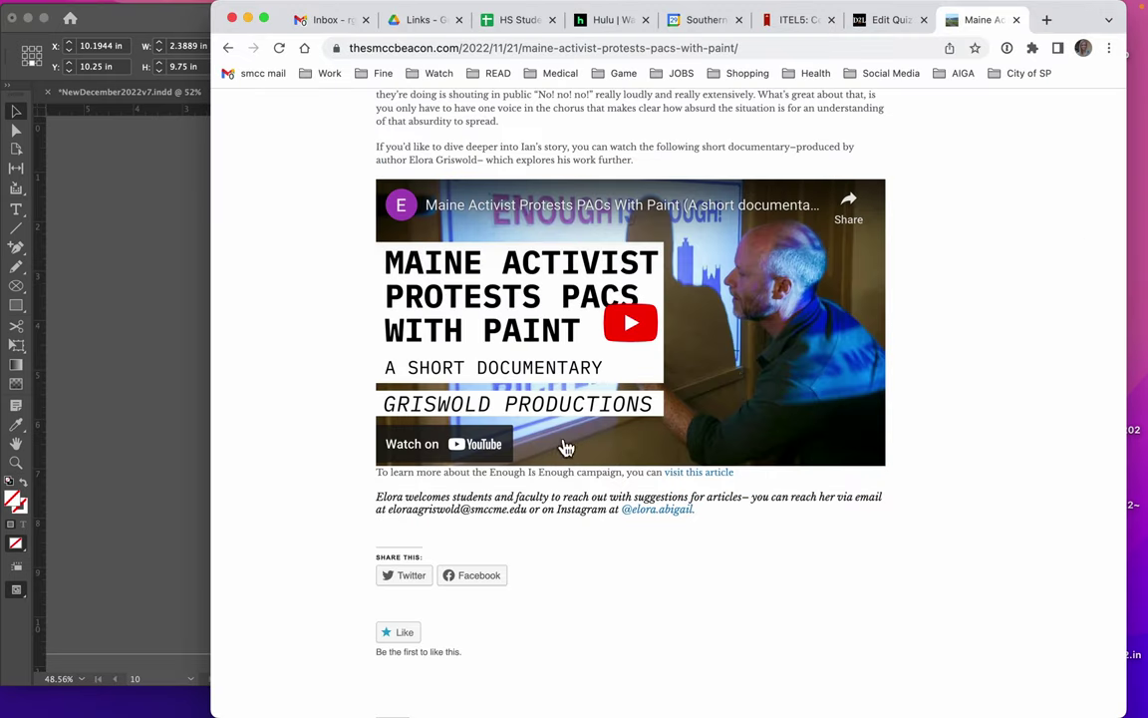
left_click(560, 327)
scroll(538, 378, "up", 6)
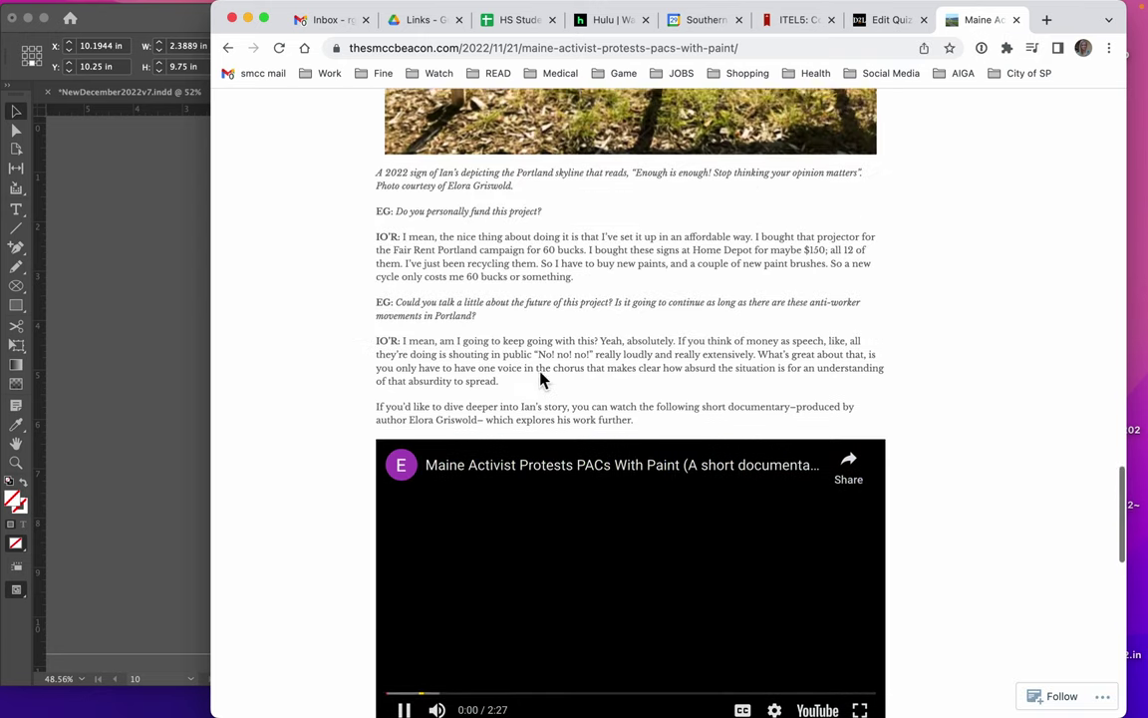
scroll(541, 377, "up", 3)
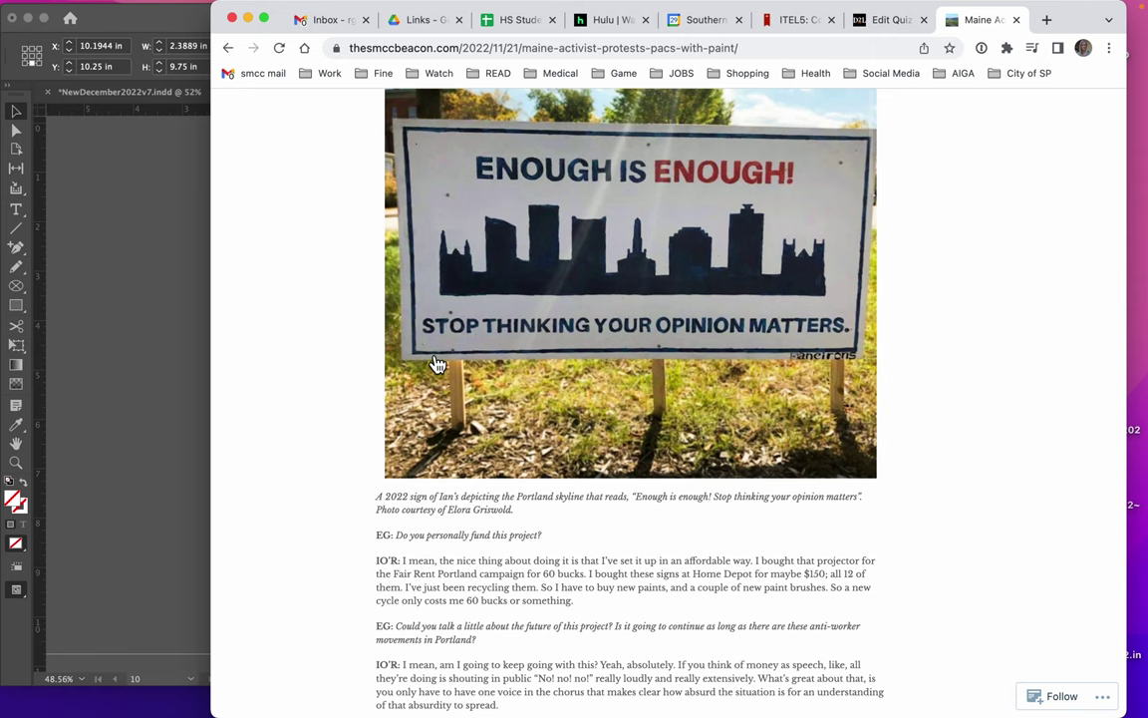
left_click(134, 388)
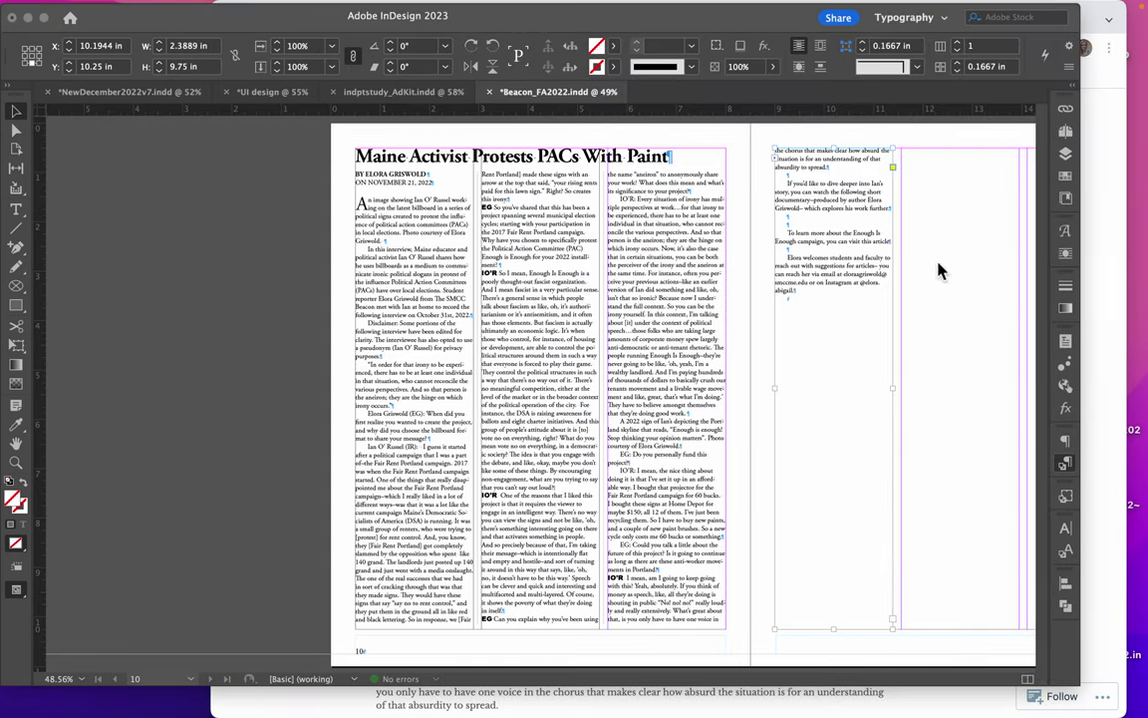
left_click(1104, 286)
scroll(565, 403, "down", 8)
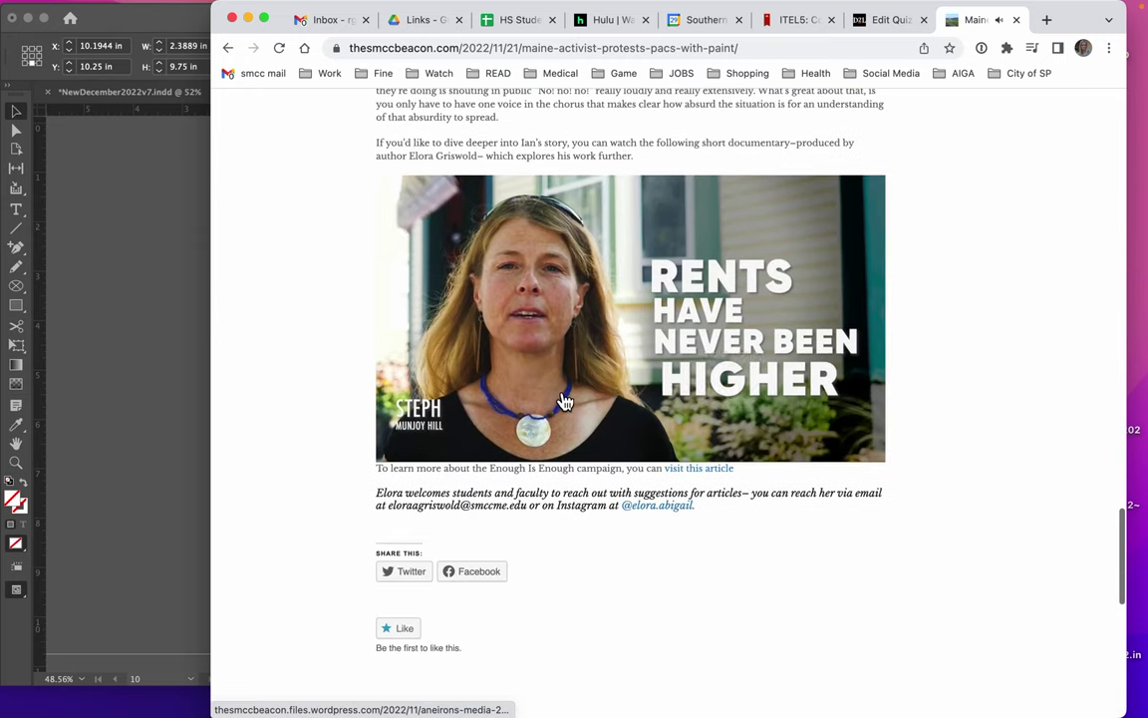
left_click(464, 254)
left_click(406, 325)
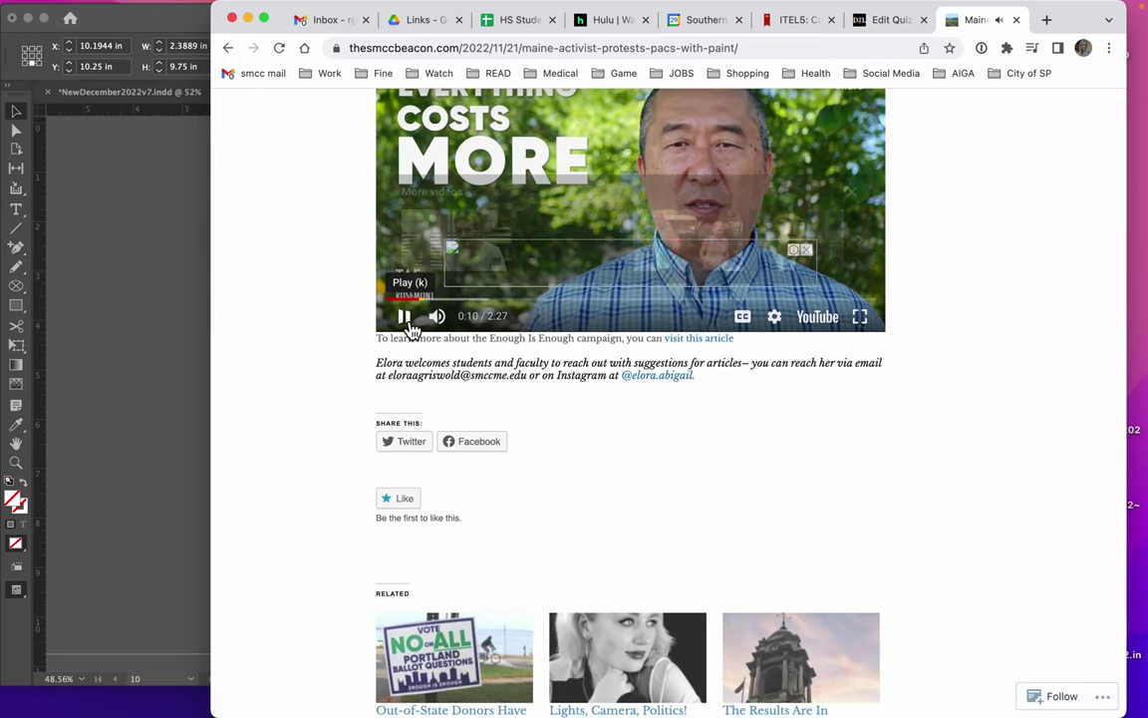
scroll(907, 342, "up", 1)
scroll(907, 342, "up", 10)
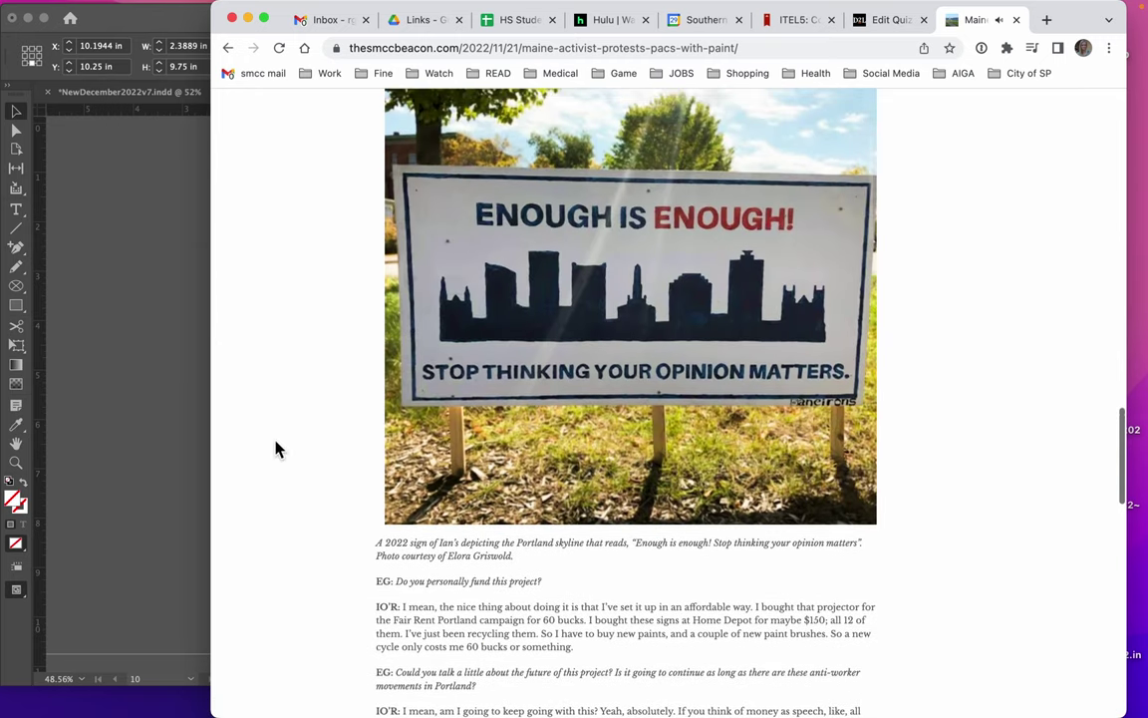
left_click(169, 500)
Drag the Enough Is Enough sign photo from the article onto the desktop
left_click_drag(215, 686, 223, 350)
left_click(261, 454)
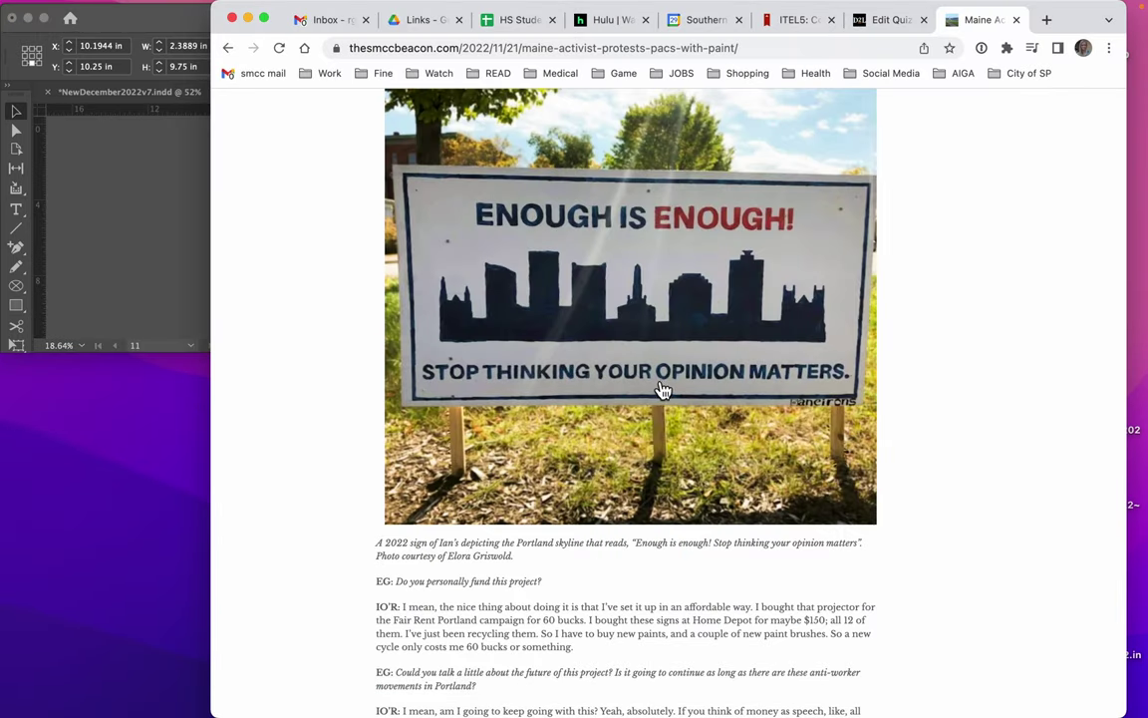
left_click_drag(663, 389, 128, 454)
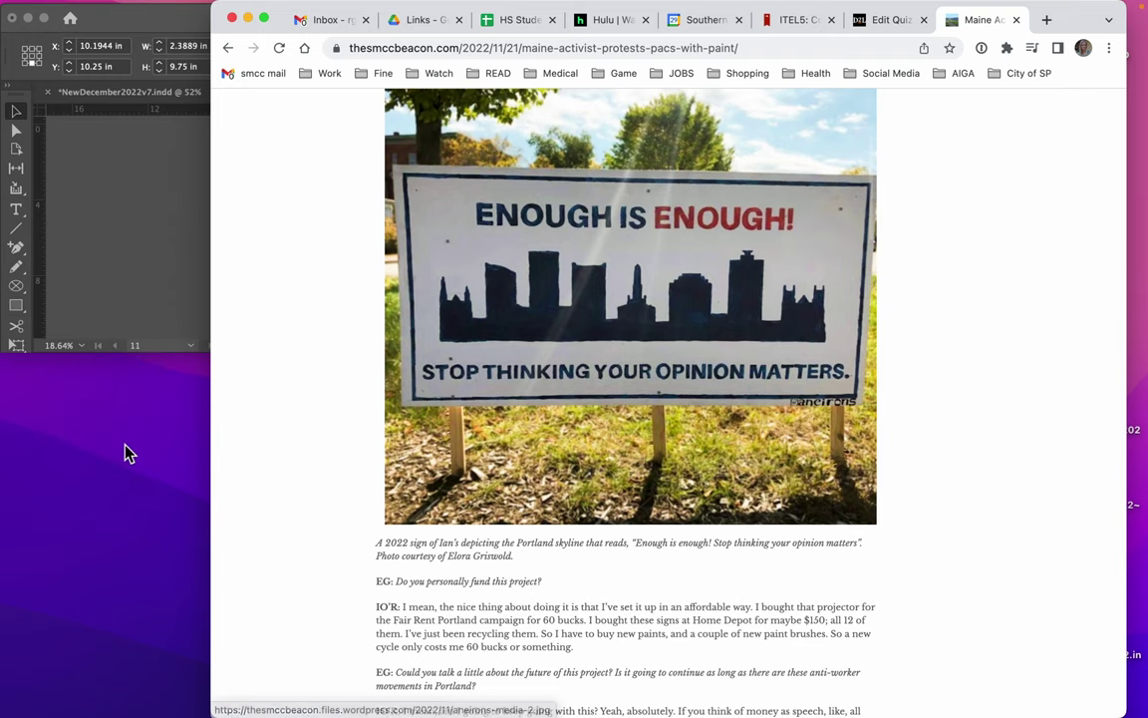
left_click(166, 236)
left_click(685, 290)
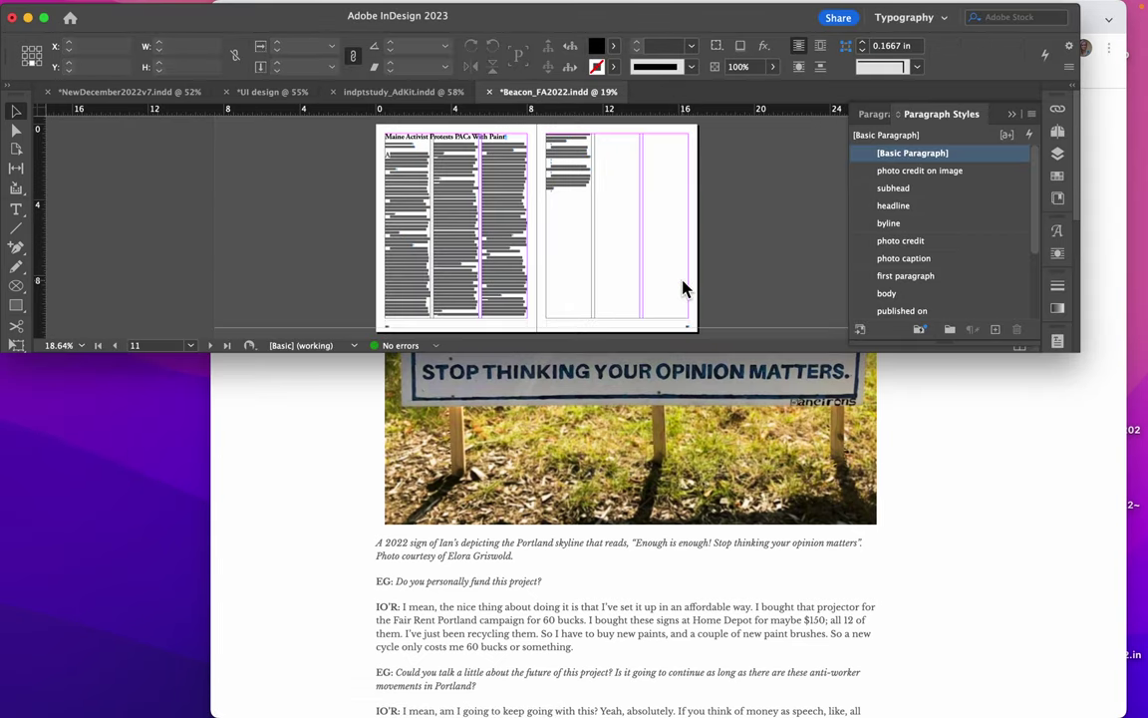
Place aneirons-media-2.jpg near the top of the spread
key("super+d")
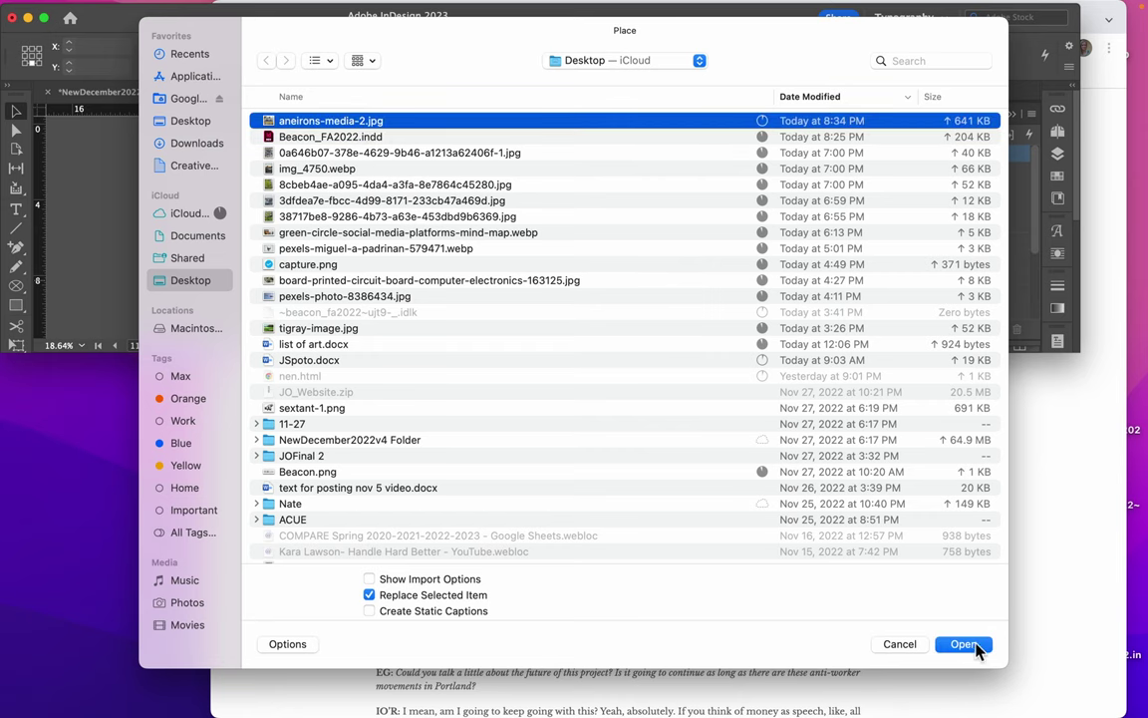
left_click(963, 644)
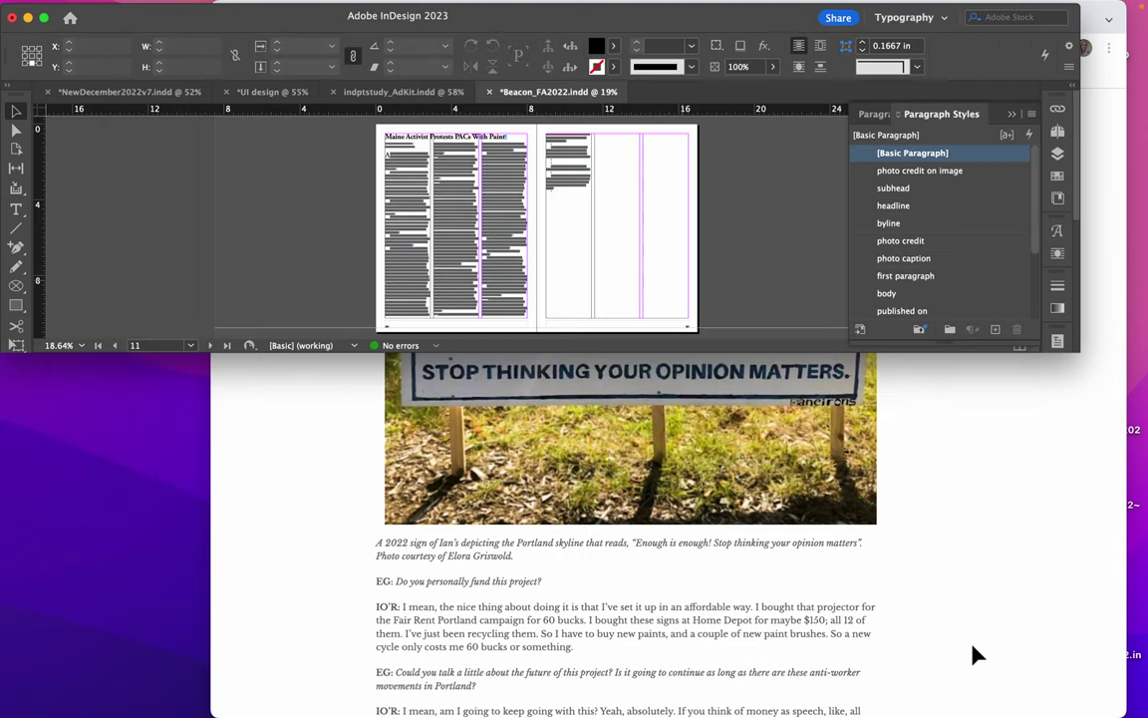
left_click(477, 127)
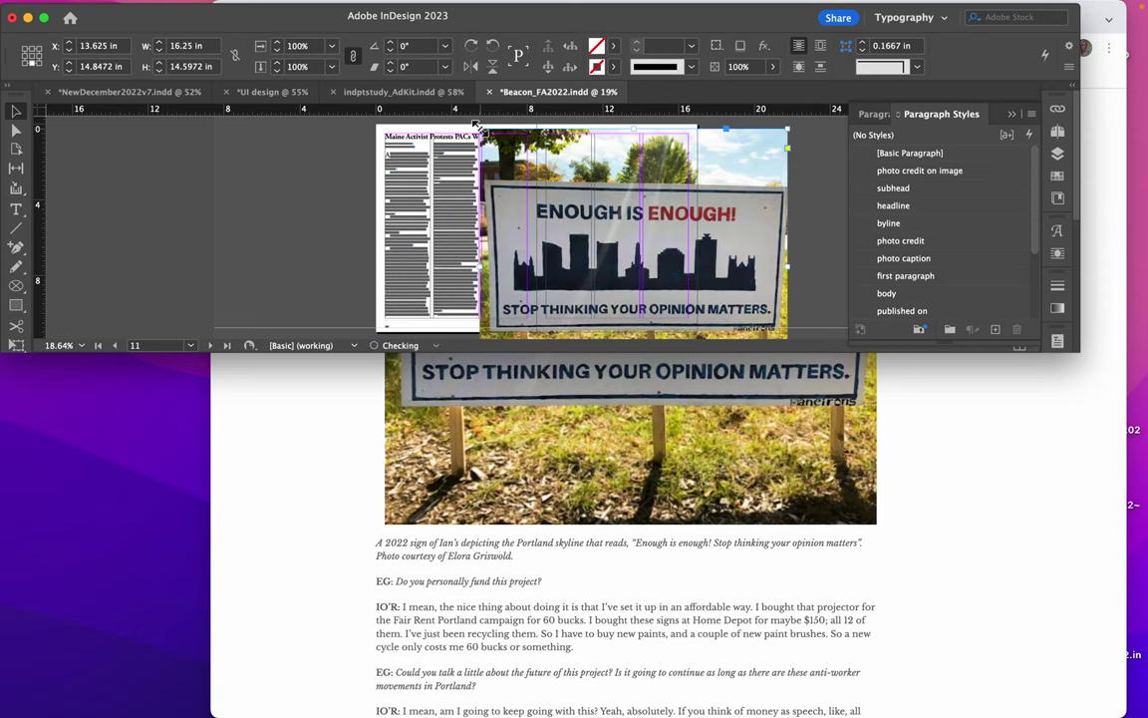
Scale the sign photo down to about 7.01 × 6.3 in
key("super+equal")
key("super+equal")
key("super+equal")
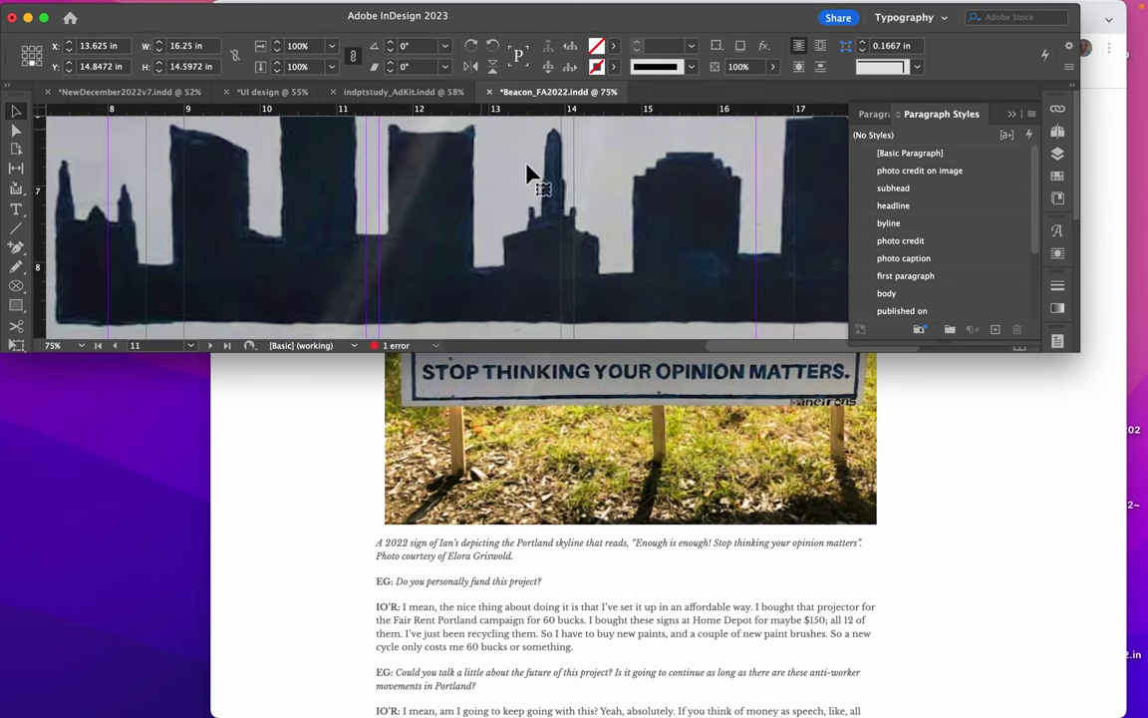
left_click(1011, 116)
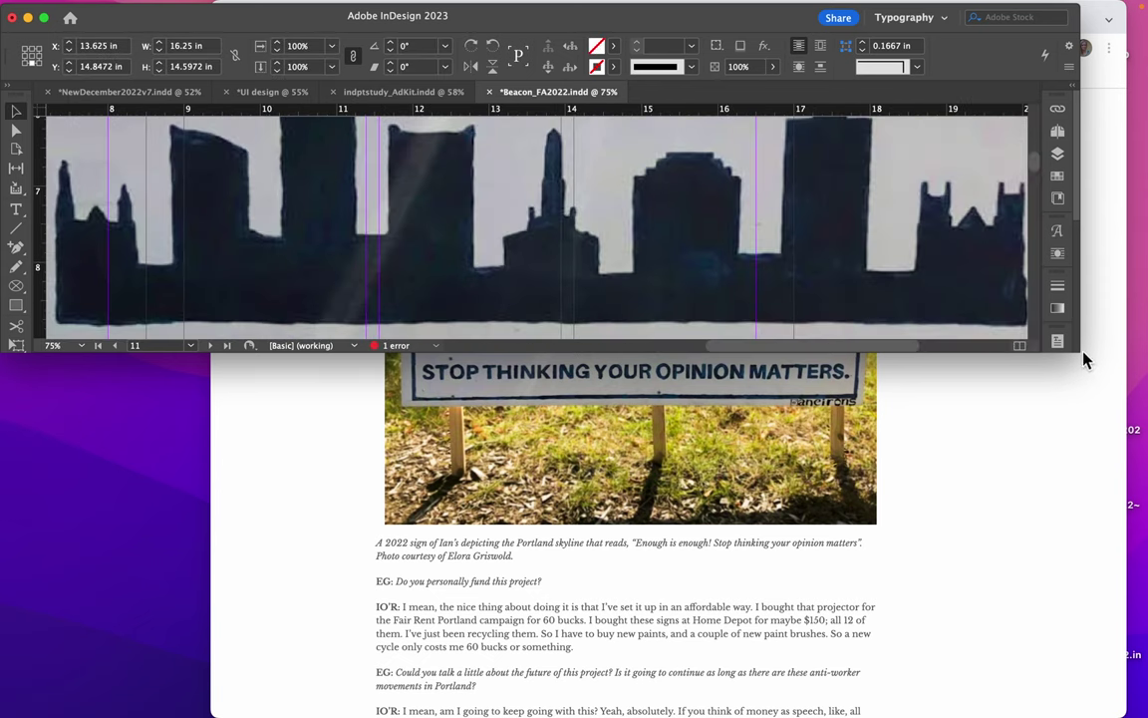
left_click_drag(1079, 353, 1124, 646)
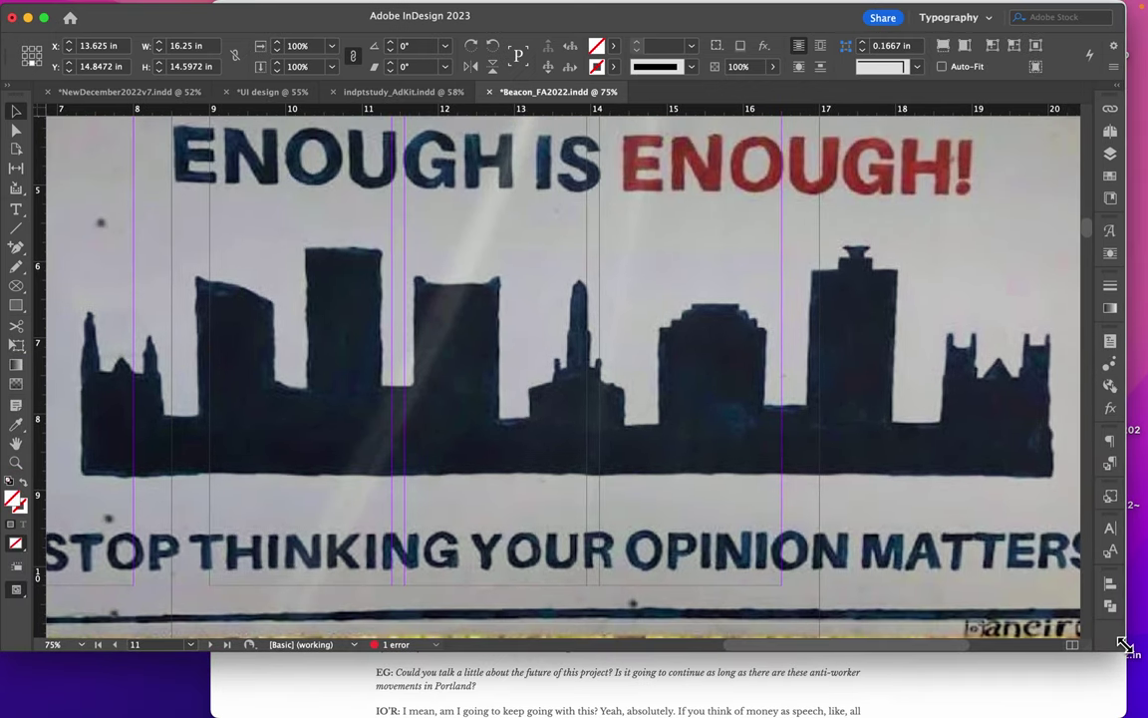
key("super+minus")
key("super+minus")
key("super+minus")
key("super+minus")
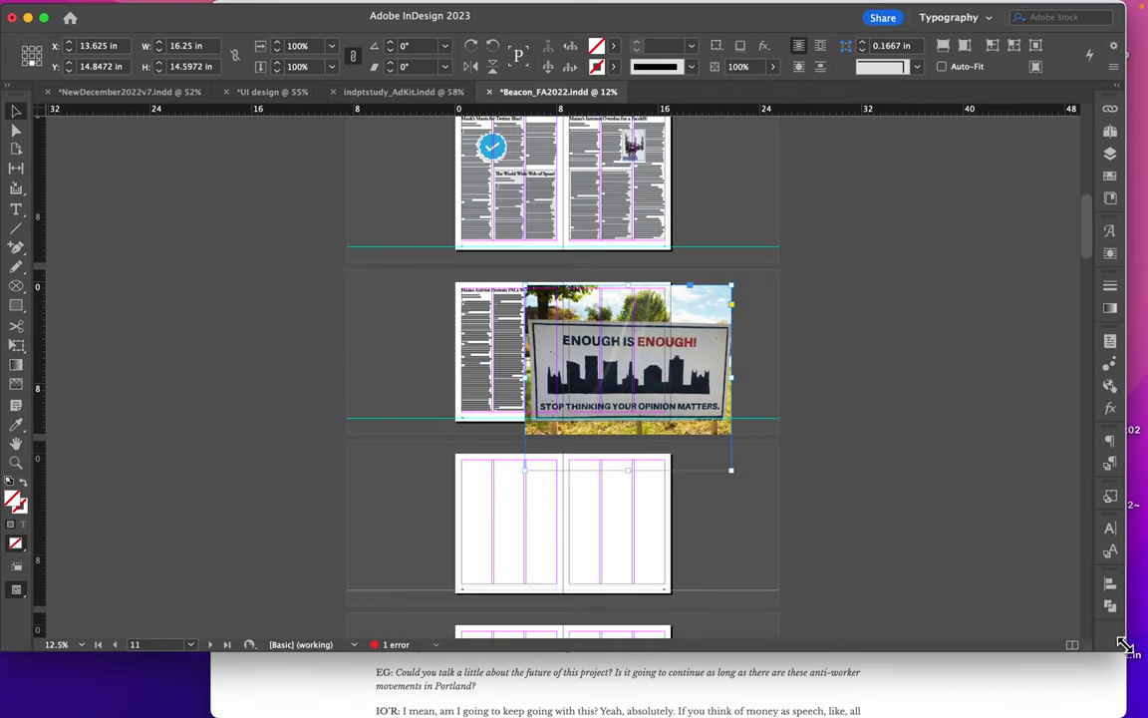
key("super+equal")
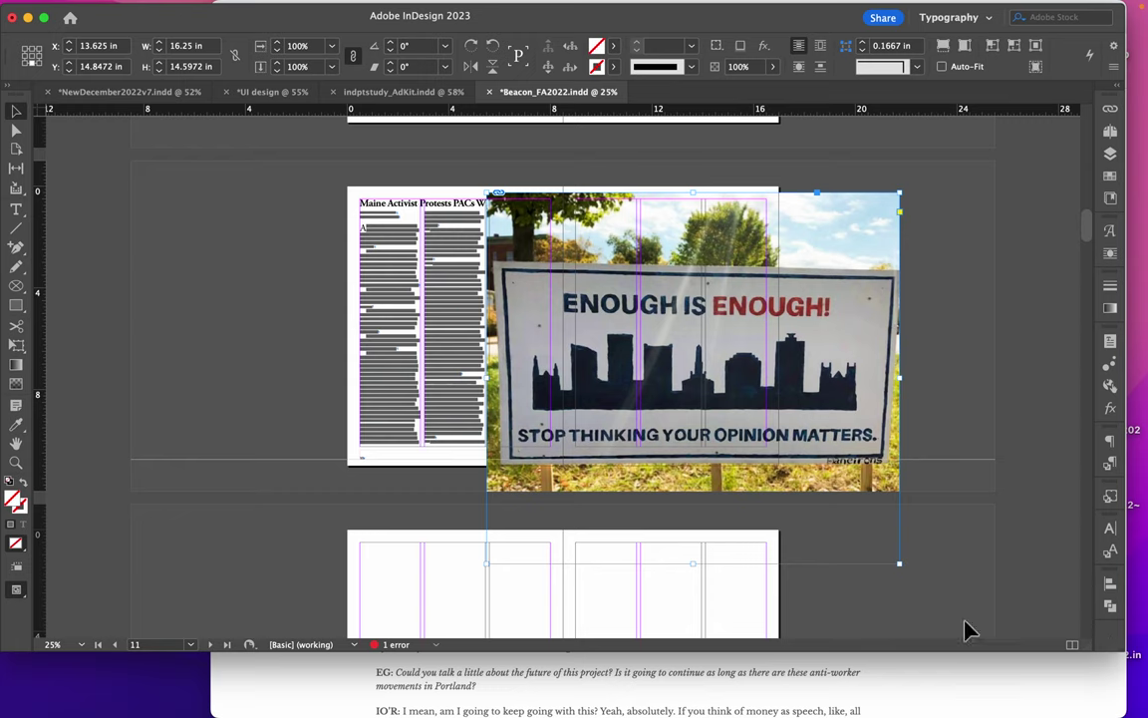
left_click_drag(900, 566, 665, 350)
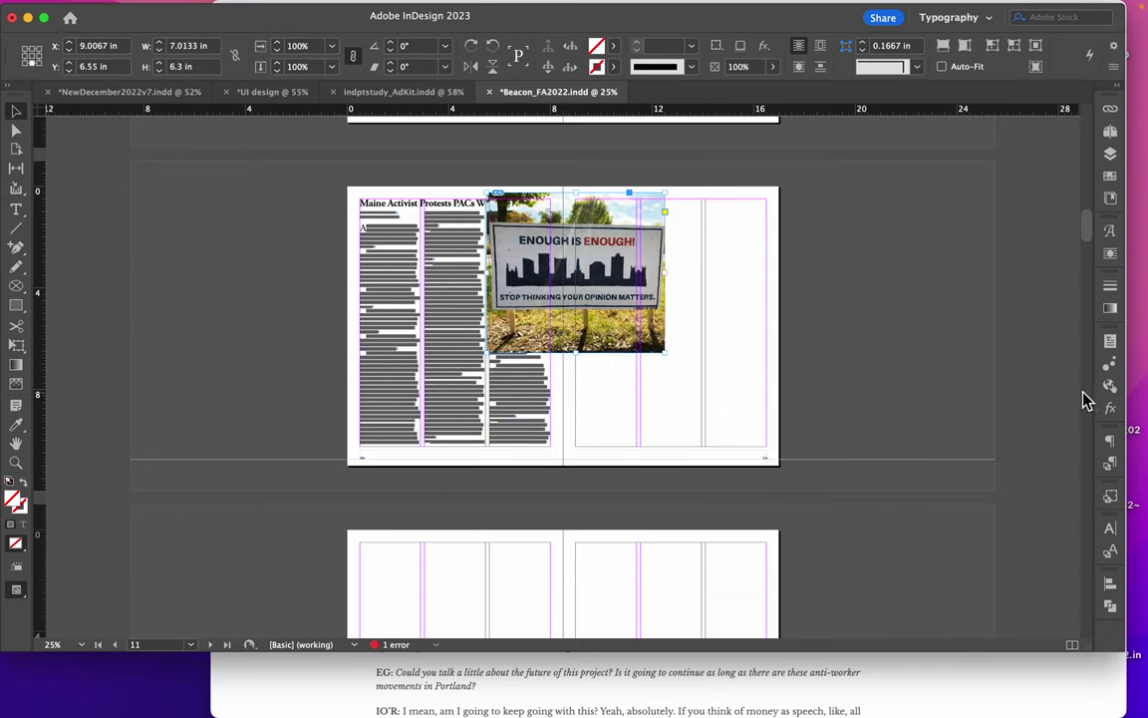
Apply the 'image with caption' object style to the sign photo and shrink it to 5.89 × 5.29 in
left_click(1110, 500)
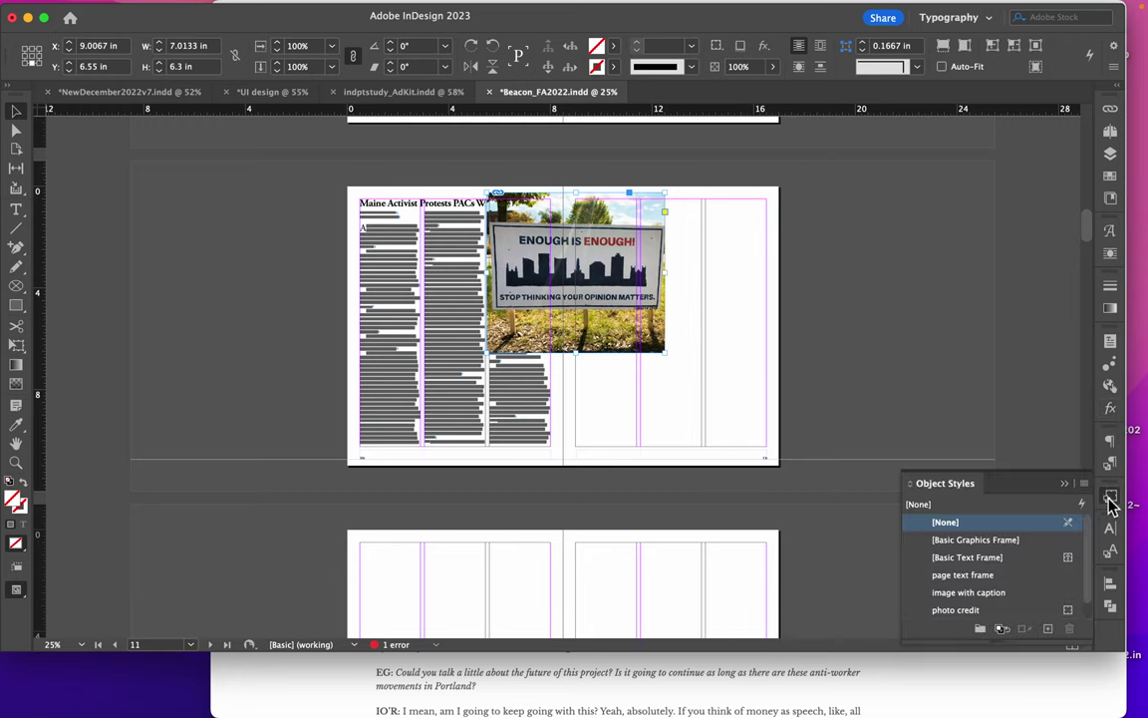
left_click(968, 595)
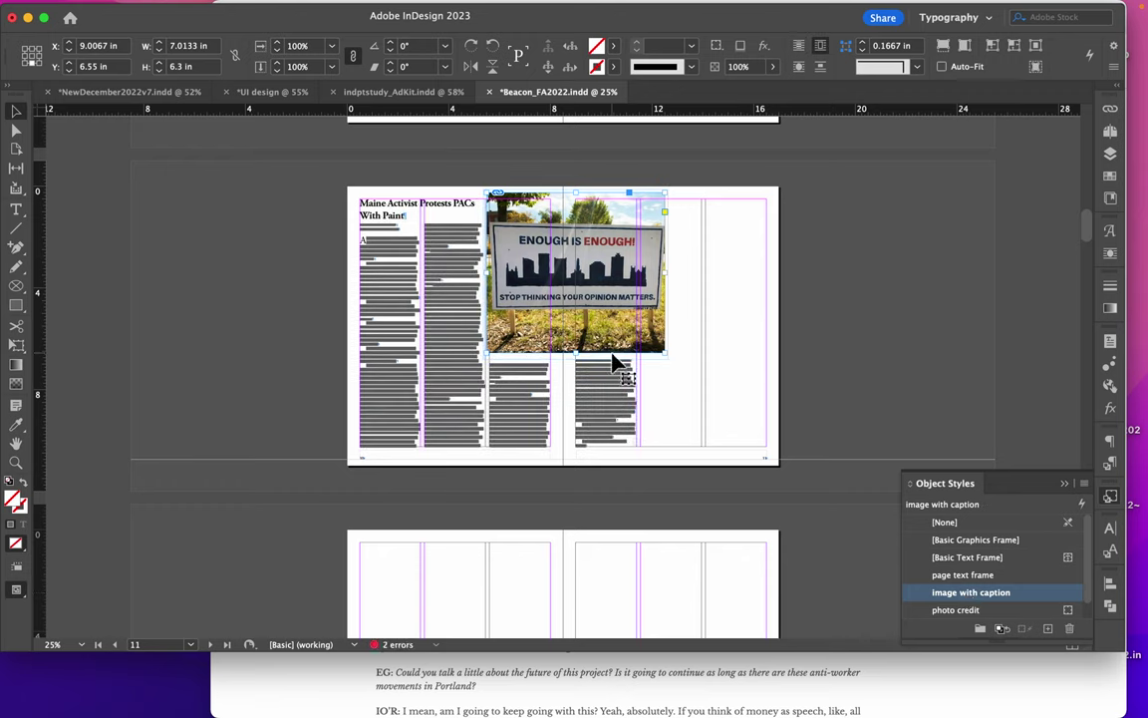
left_click_drag(669, 193, 571, 286)
key("super+z")
left_click_drag(667, 193, 711, 247)
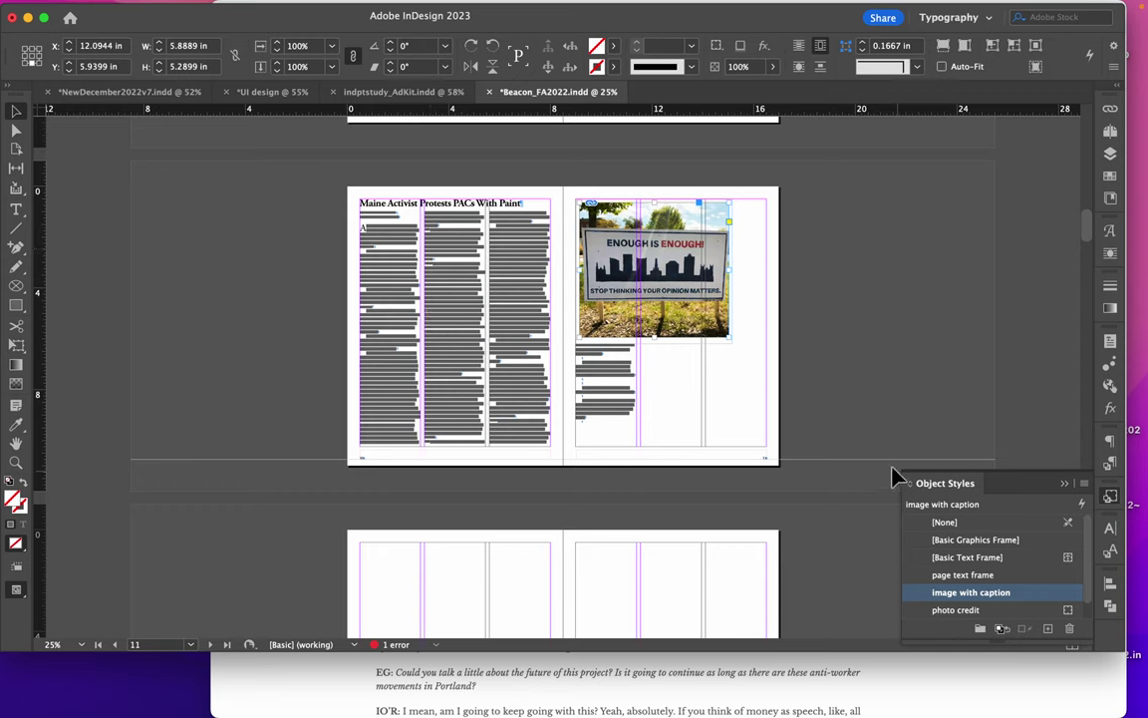
Delete the blank paragraphs after 'spread.' and above 'To learn more'
left_click(584, 398)
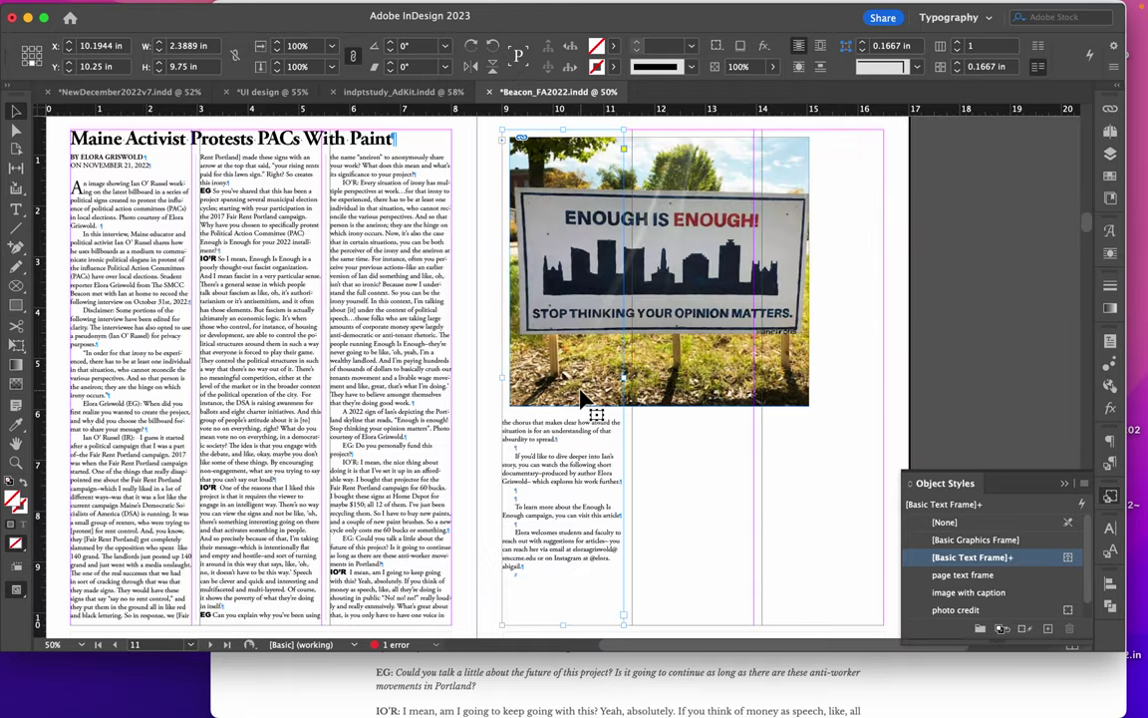
key("super+1")
scroll(595, 508, "down", 5)
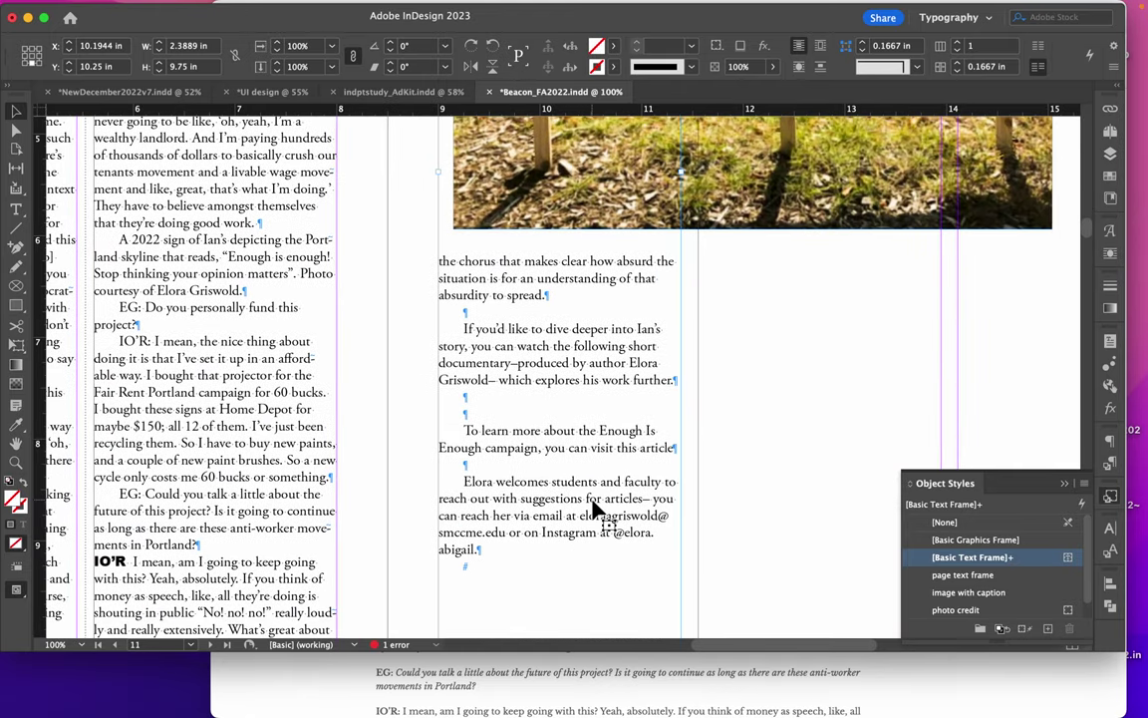
double_click(492, 310)
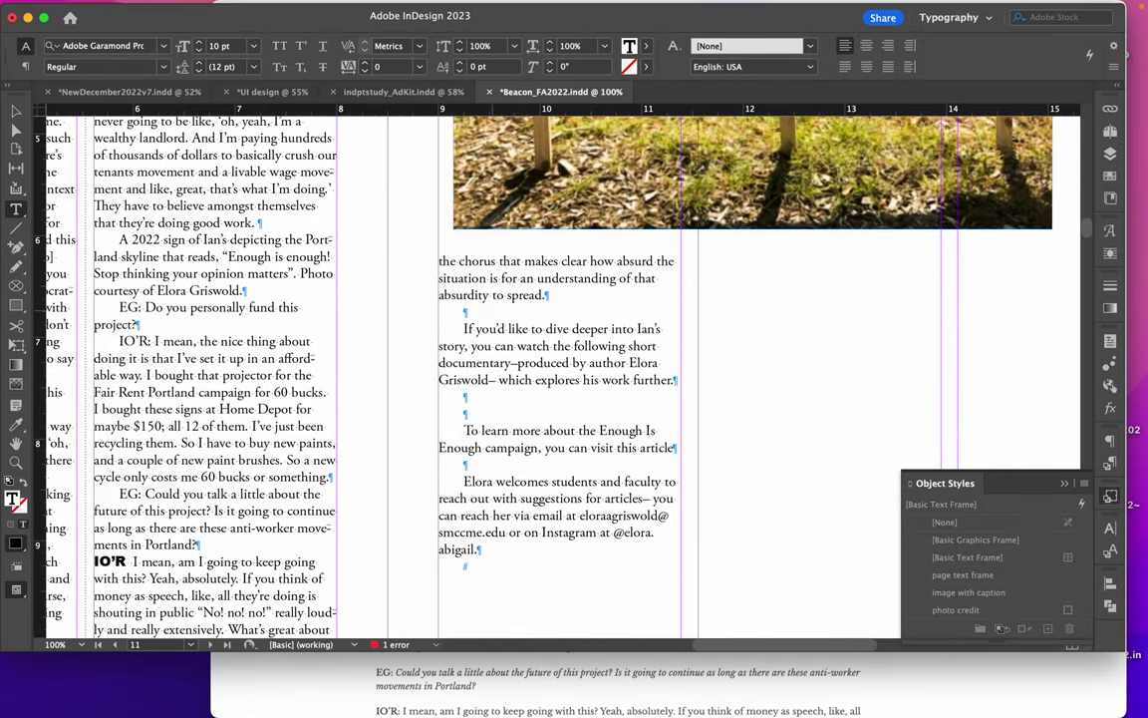
key("BackSpace")
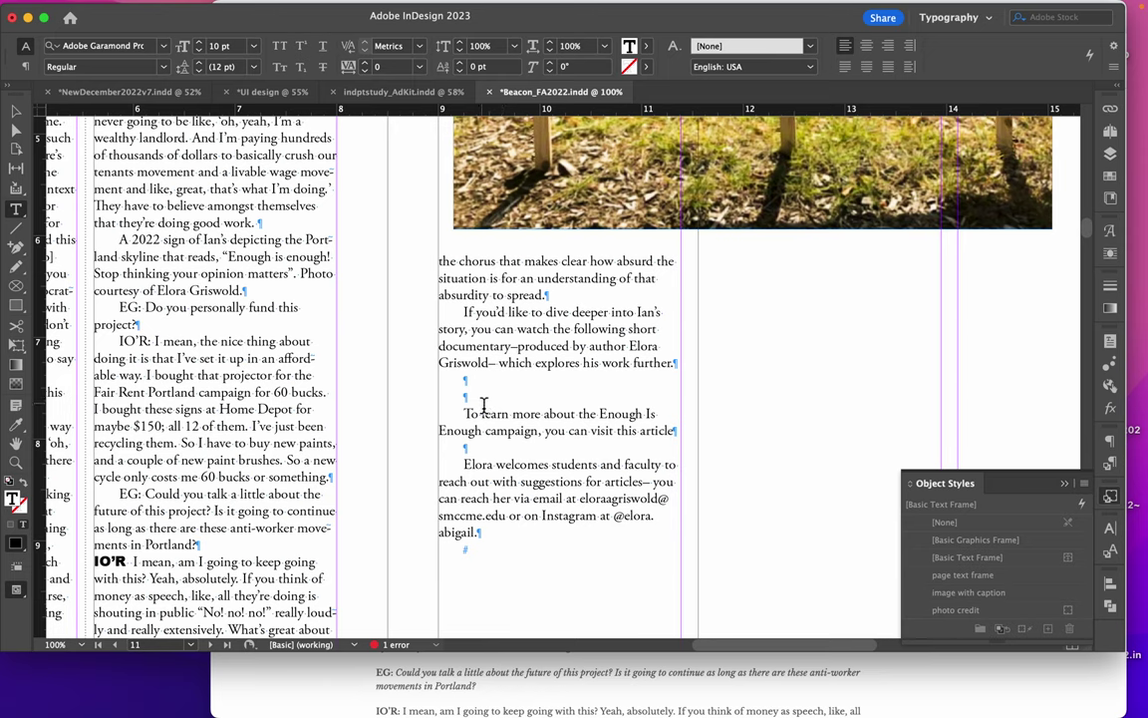
key("BackSpace")
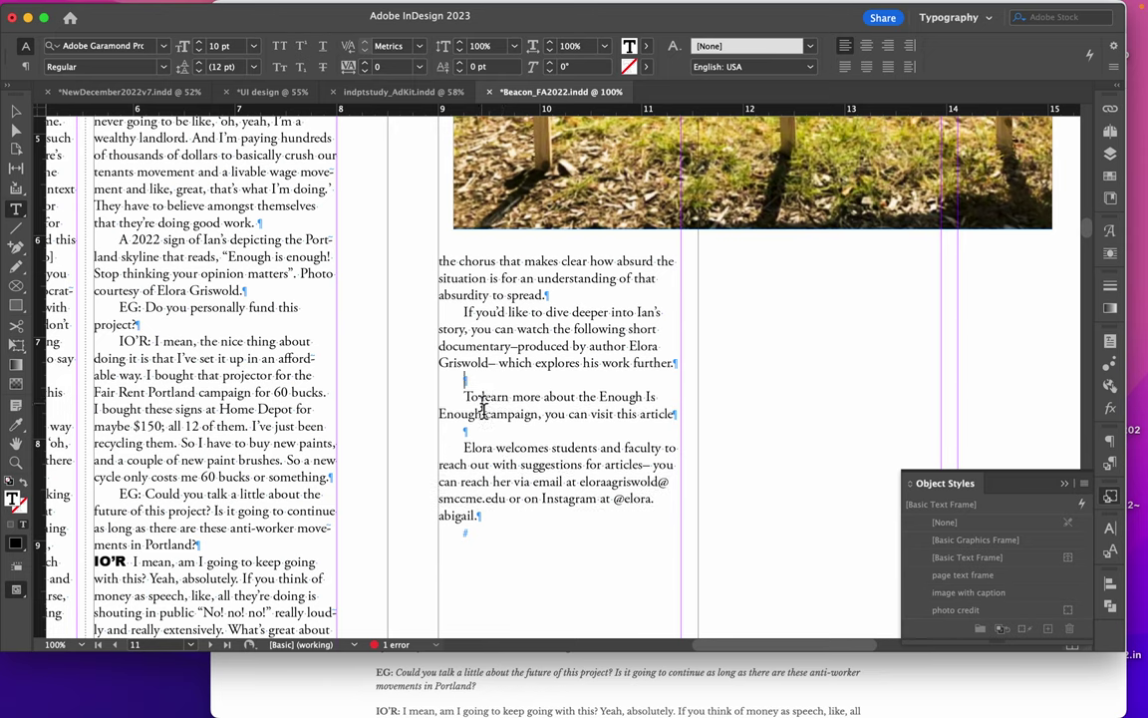
Set the article's two closing paragraphs in the 'author info' paragraph style
left_click_drag(497, 525, 398, 400)
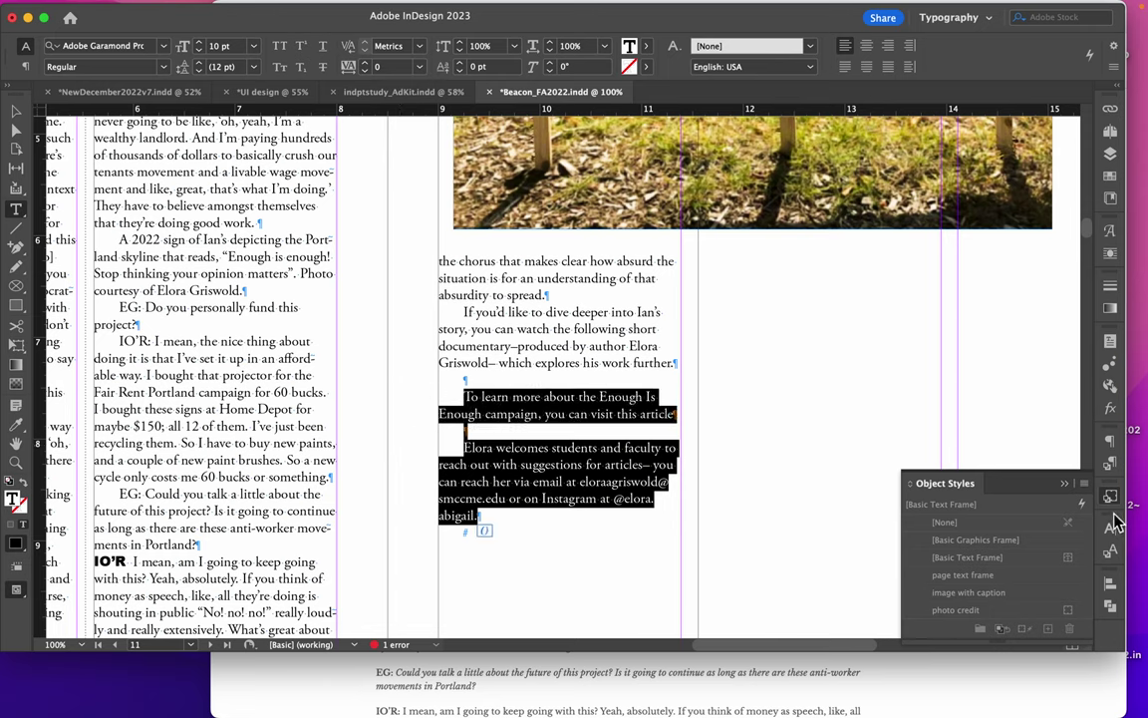
left_click(1110, 462)
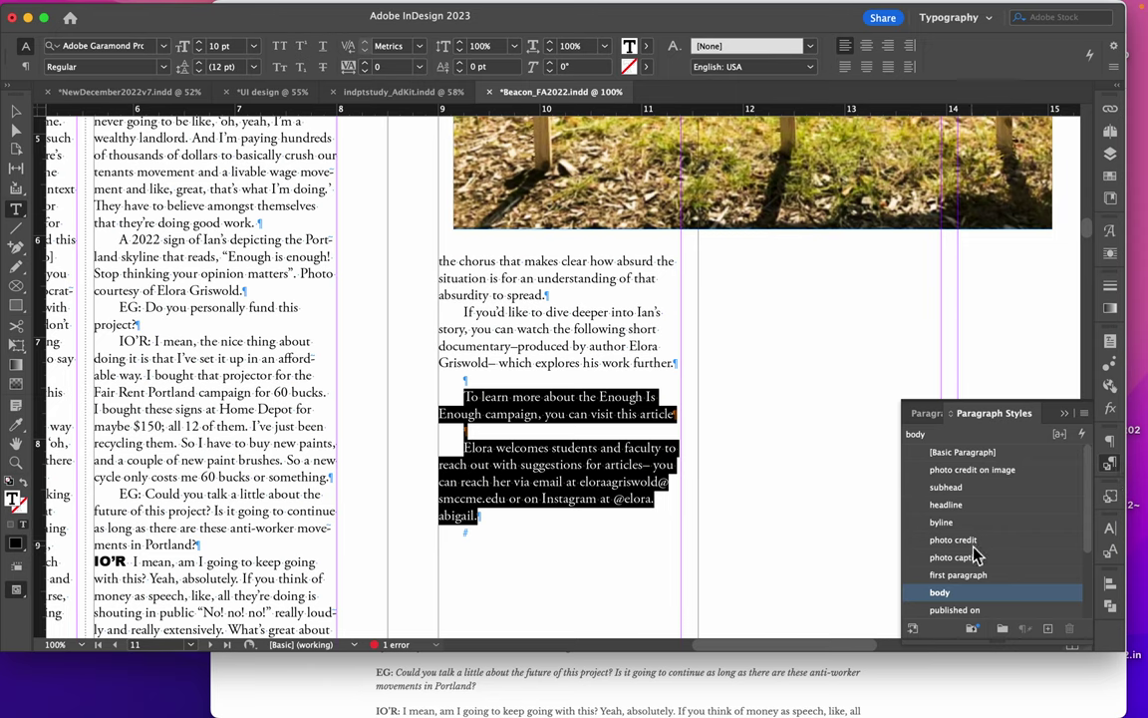
scroll(974, 551, "down", 3)
left_click(947, 595)
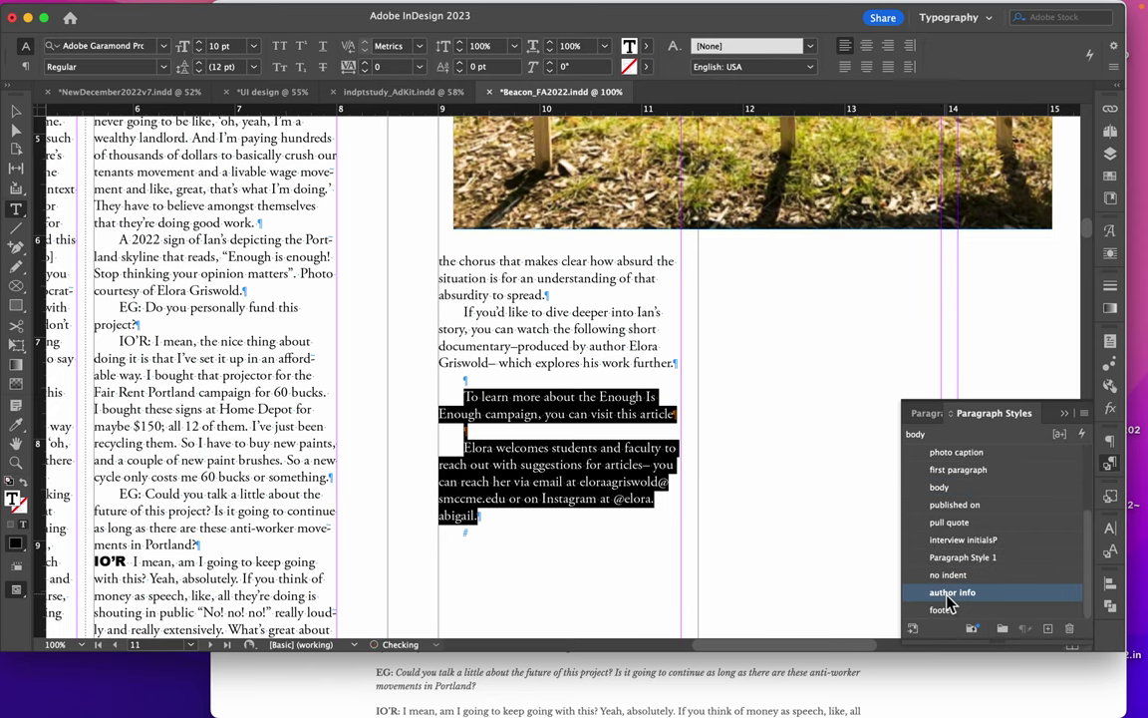
Remove the empty lines around the closing notes and the empty final paragraph
left_click(465, 472)
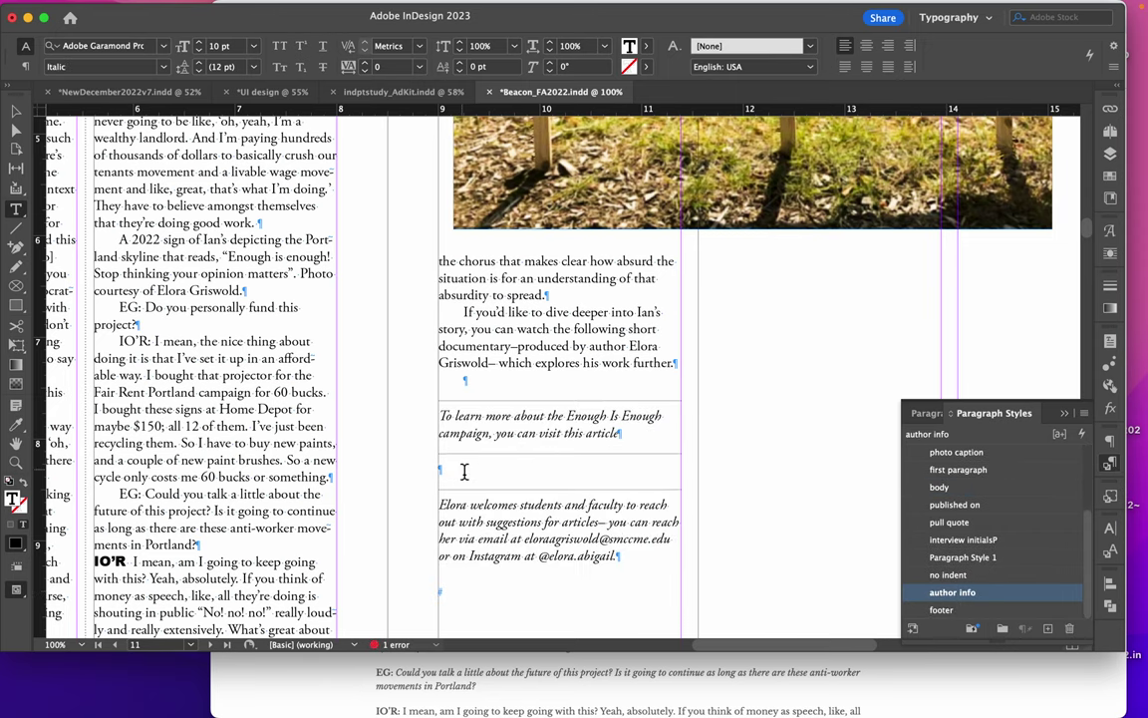
key("BackSpace")
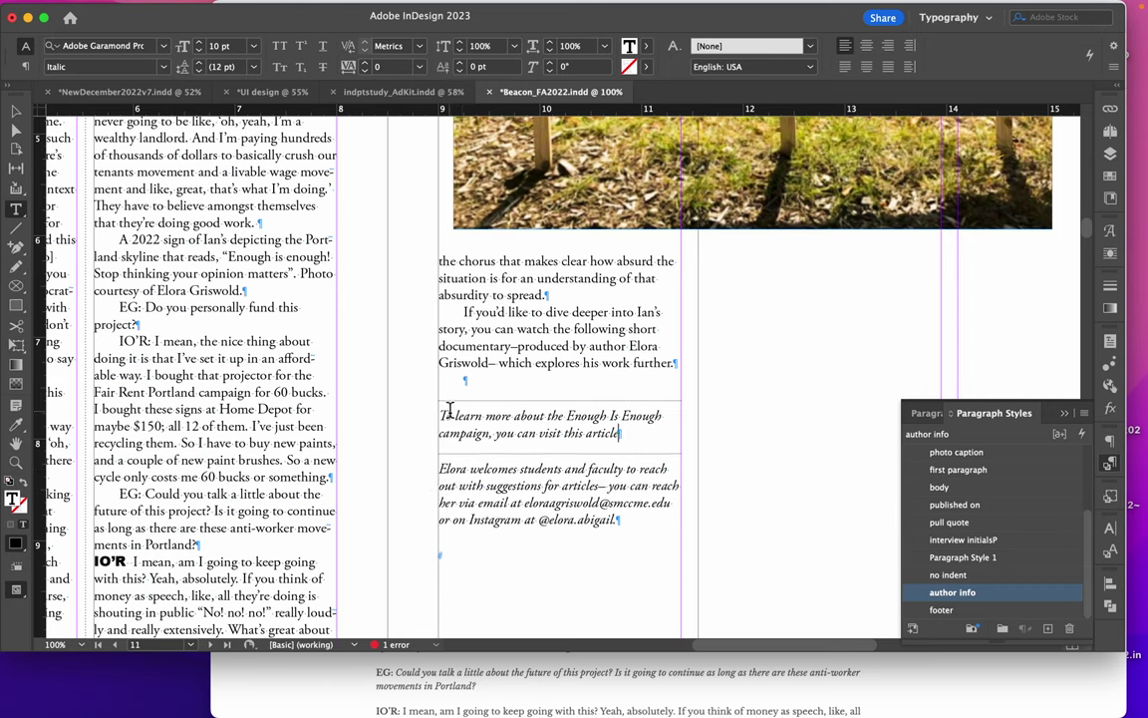
left_click(478, 387)
key("BackSpace")
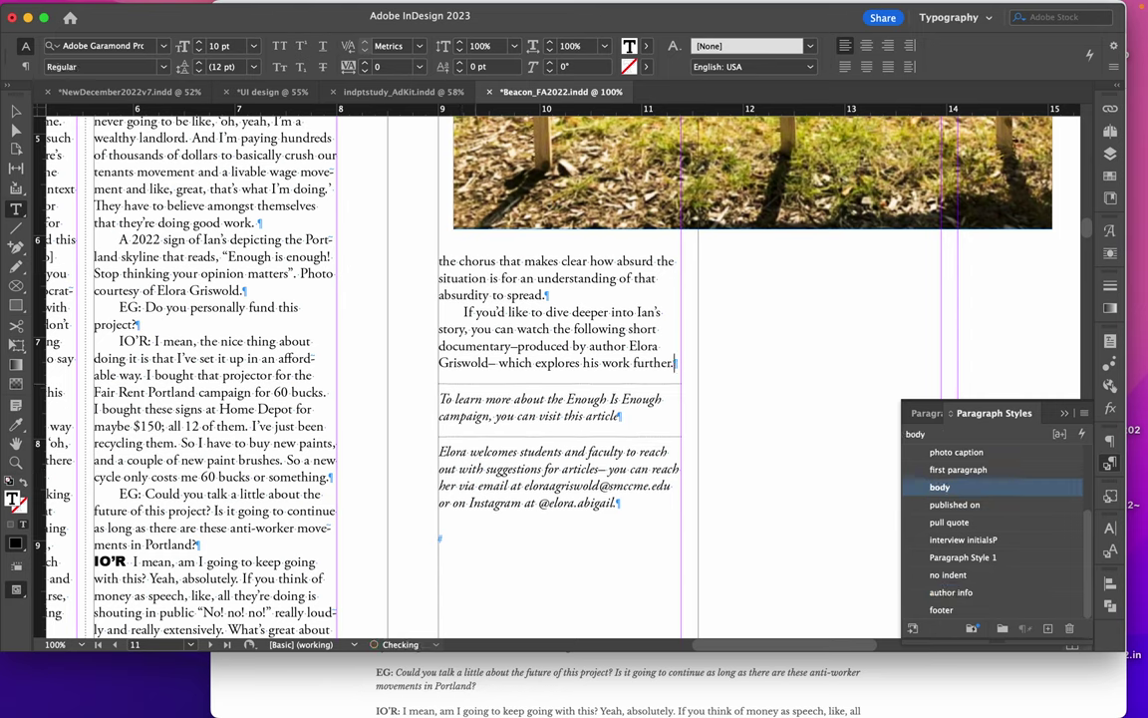
left_click(443, 538)
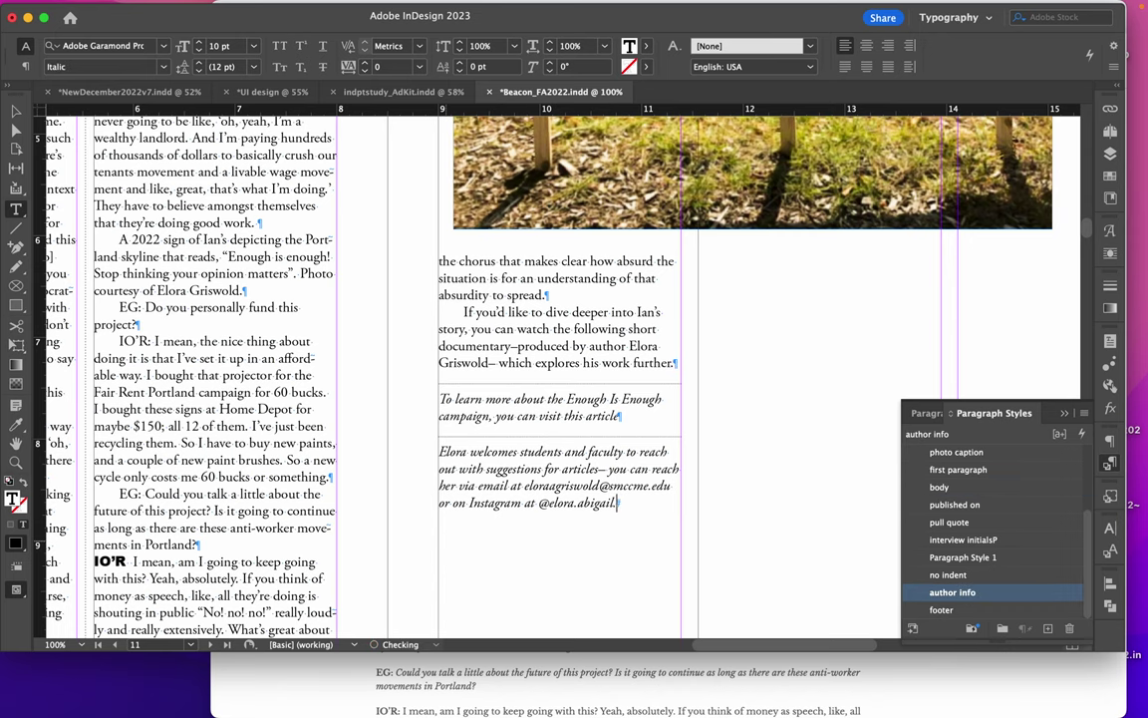
key("BackSpace")
scroll(571, 420, "up", 10)
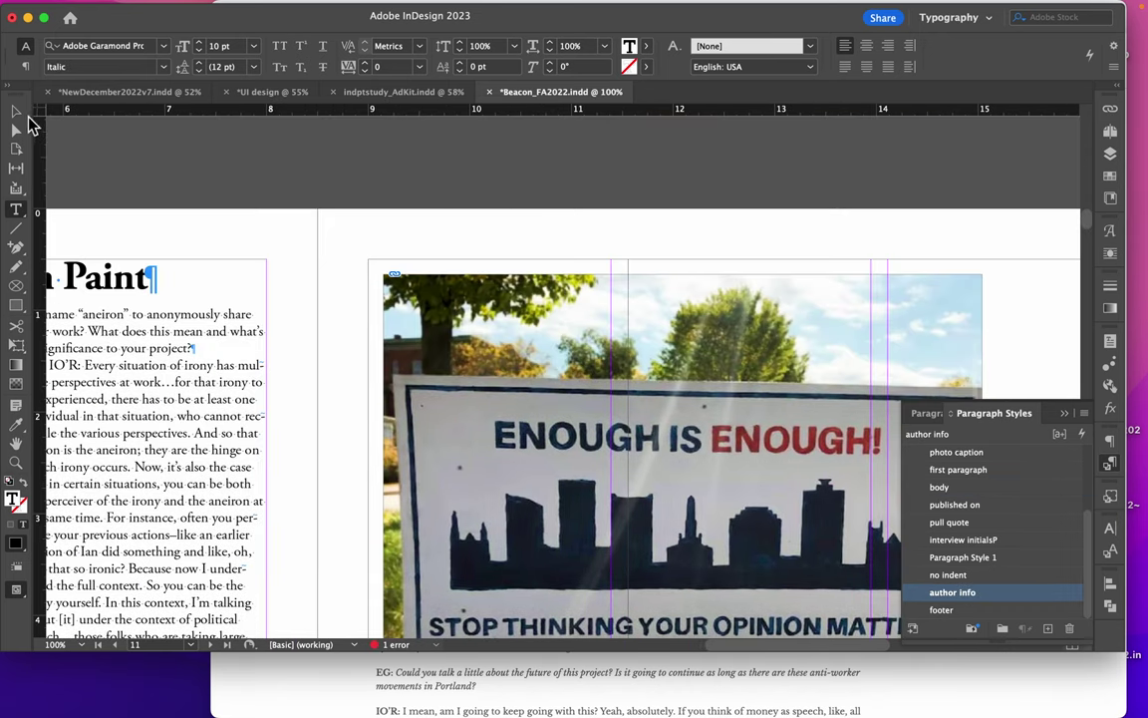
Draw a text frame beside the sign photo and type 'Photo courtesy of' plus the photographer's name
left_click(16, 113)
scroll(297, 190, "down", 4)
scroll(297, 190, "right", 5)
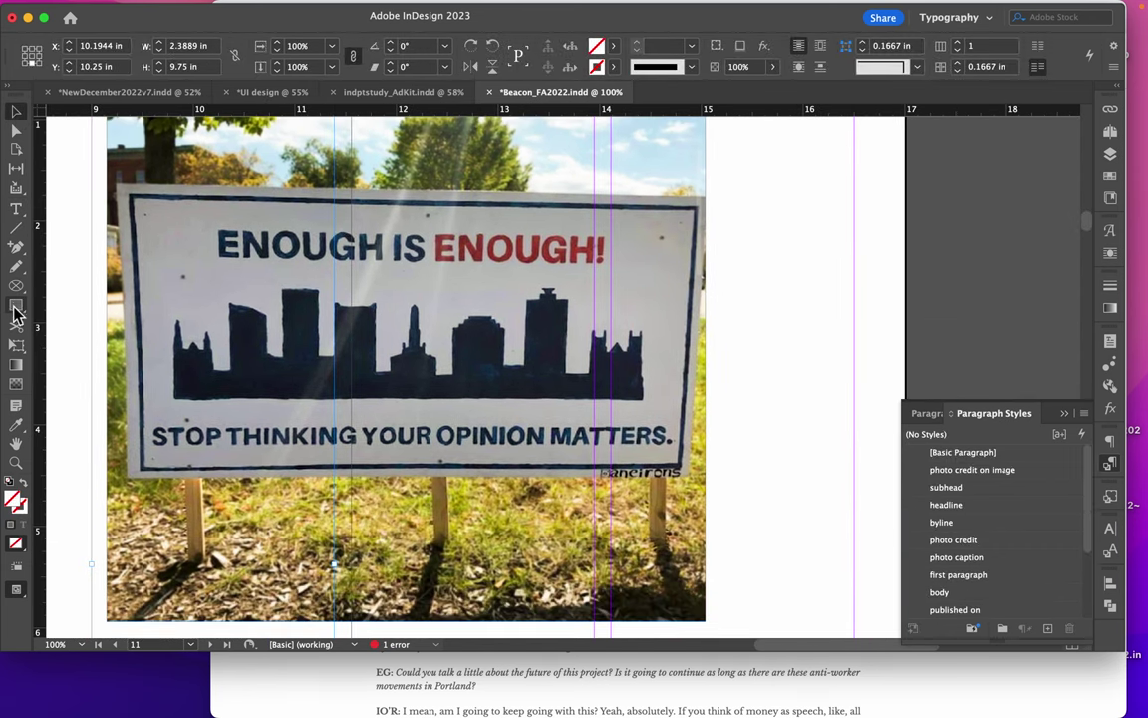
left_click(16, 208)
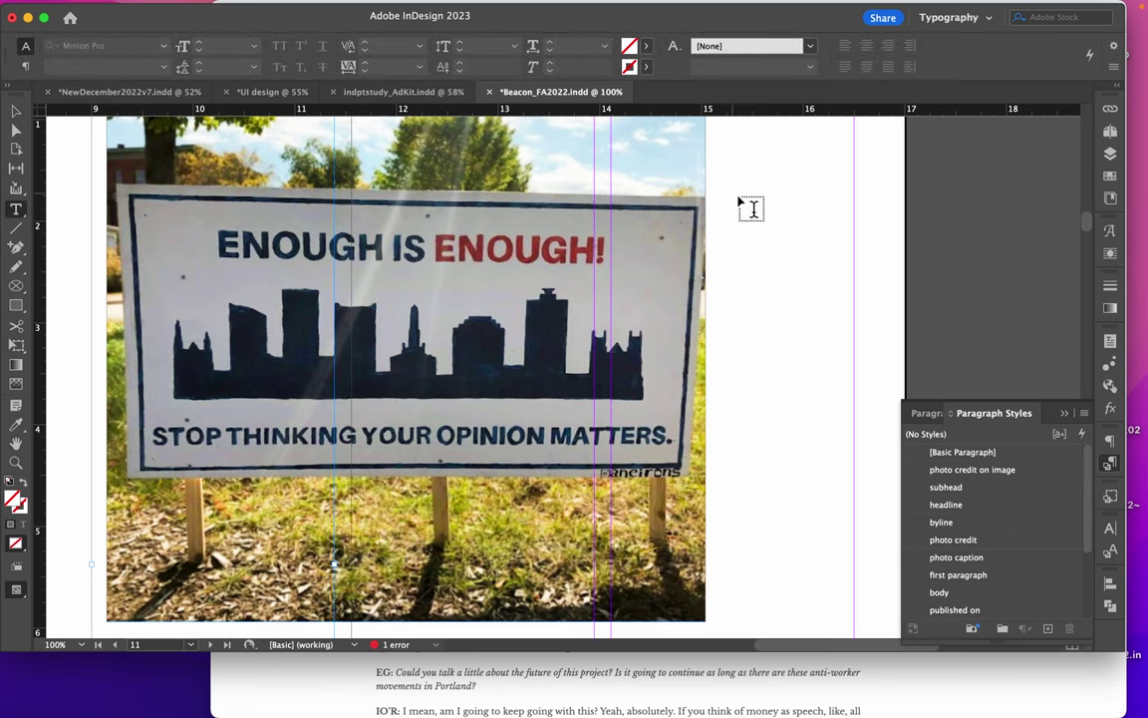
left_click_drag(768, 205, 989, 242)
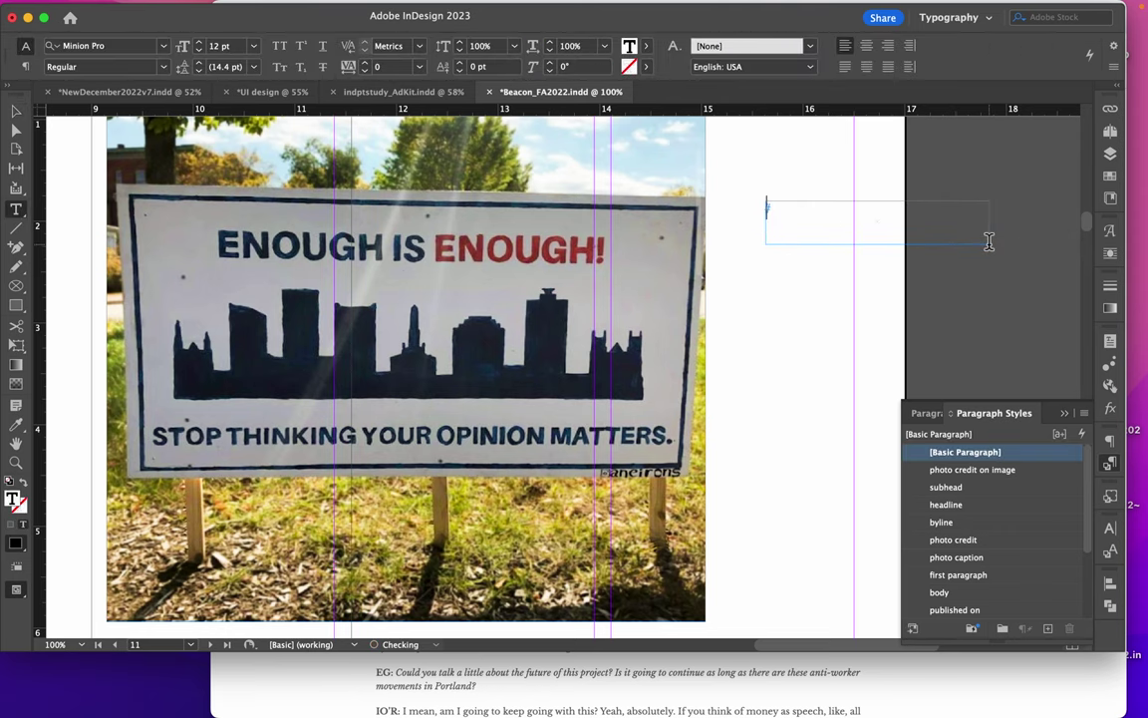
type("PHOto courtesy of Flora Gri")
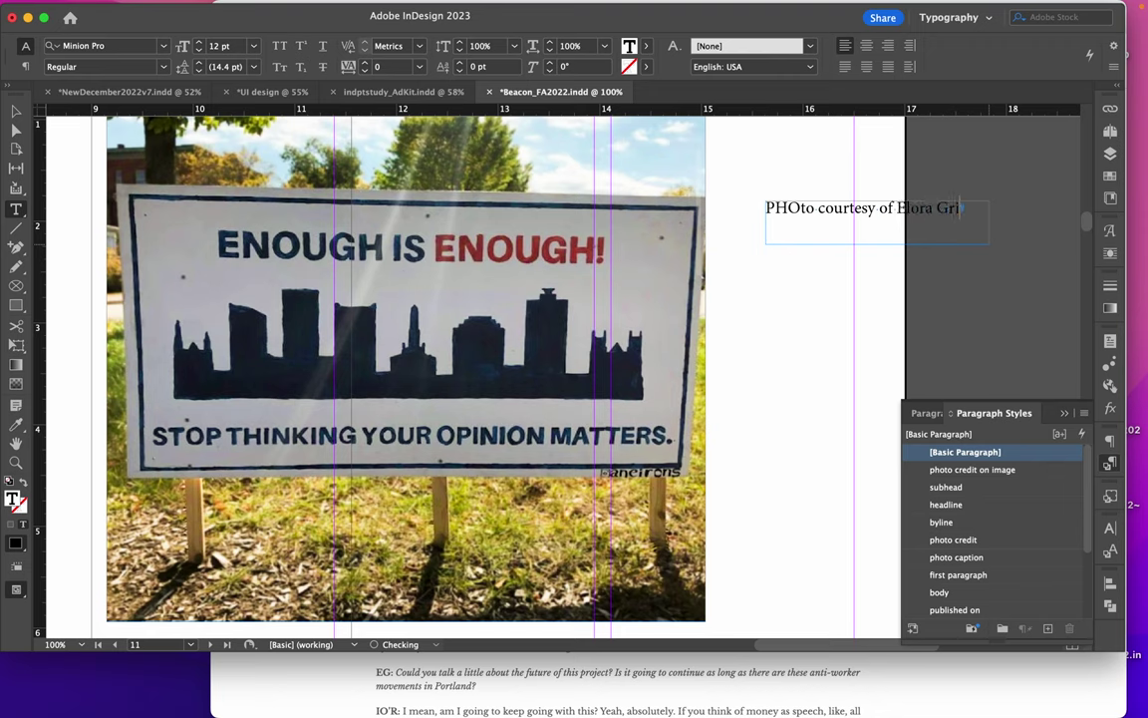
type("swold")
Style the credit with 'photo credit on image' and nudge its frame slightly down
key("super+a")
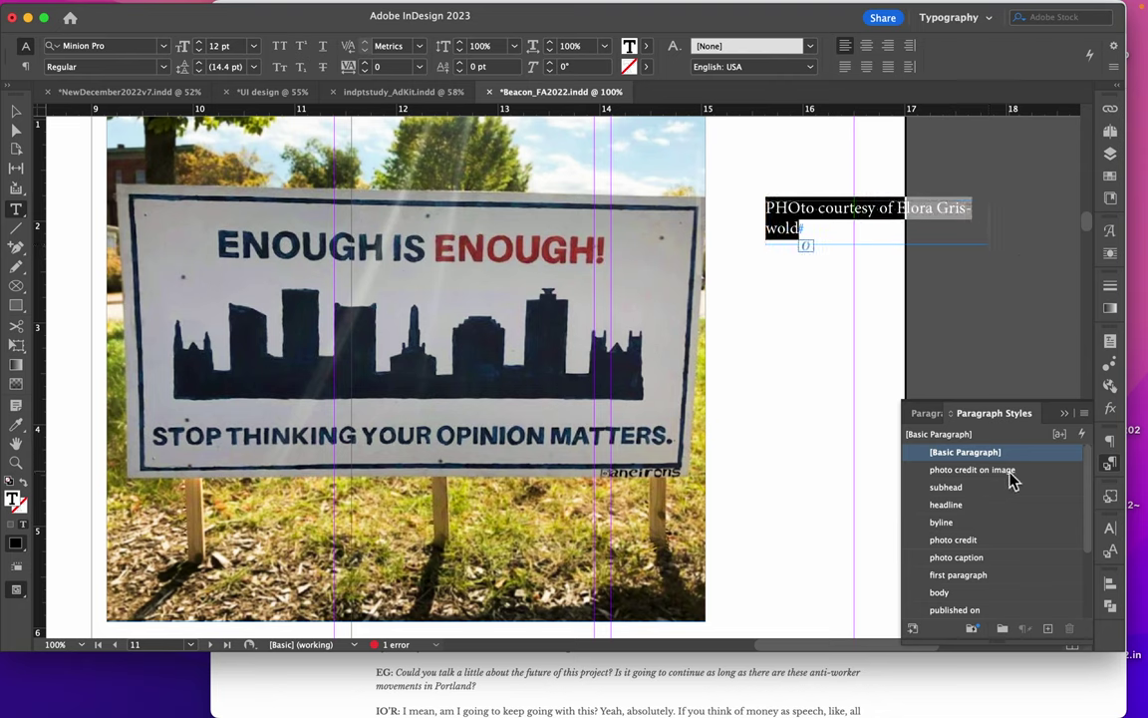
left_click(997, 470)
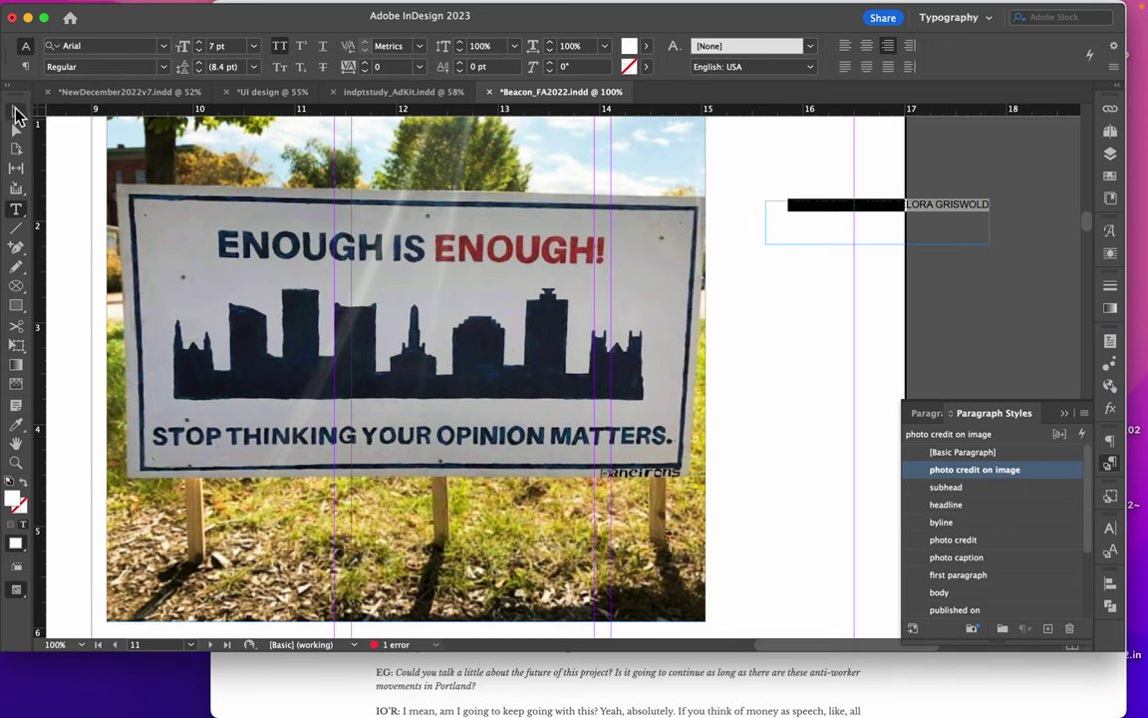
left_click(16, 114)
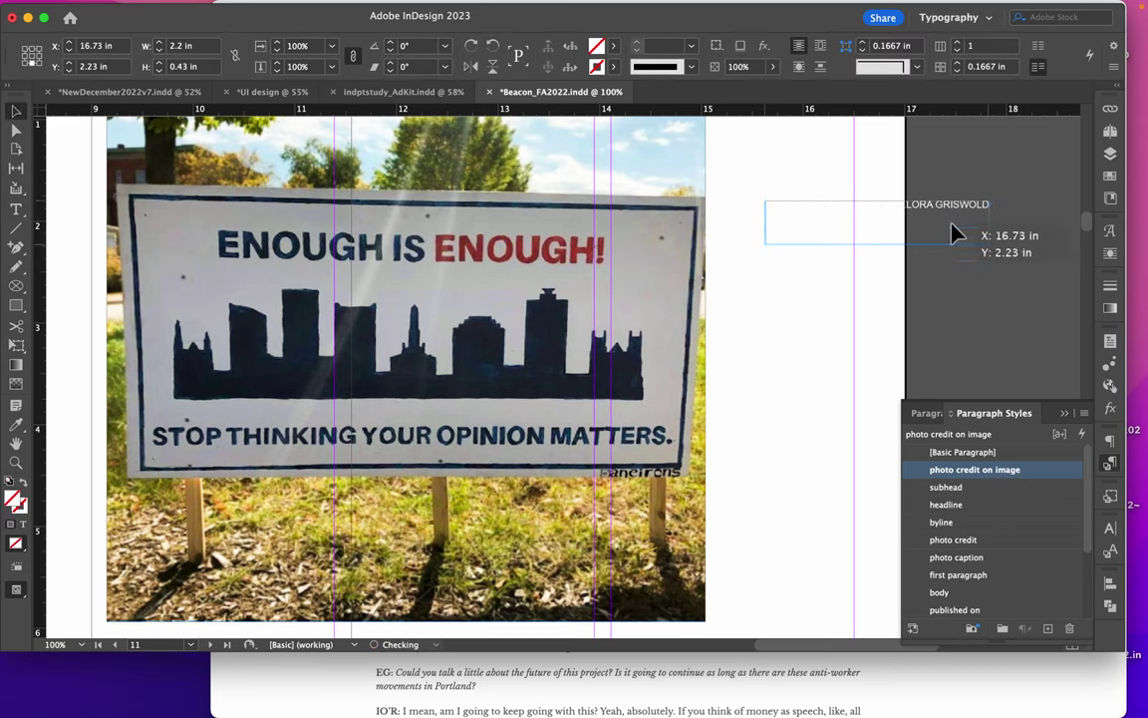
mouse_move(955, 232)
left_mouse_down()
mouse_move(950, 247)
mouse_move(903, 246)
mouse_move(955, 249)
left_mouse_up()
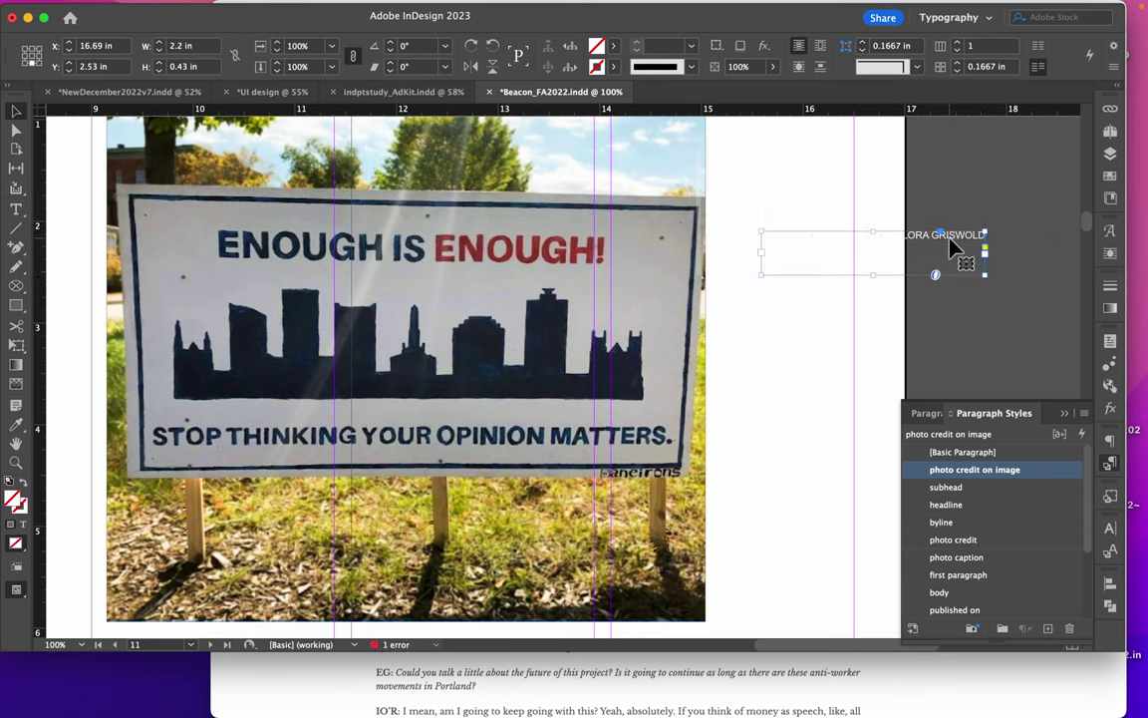
left_click(1112, 498)
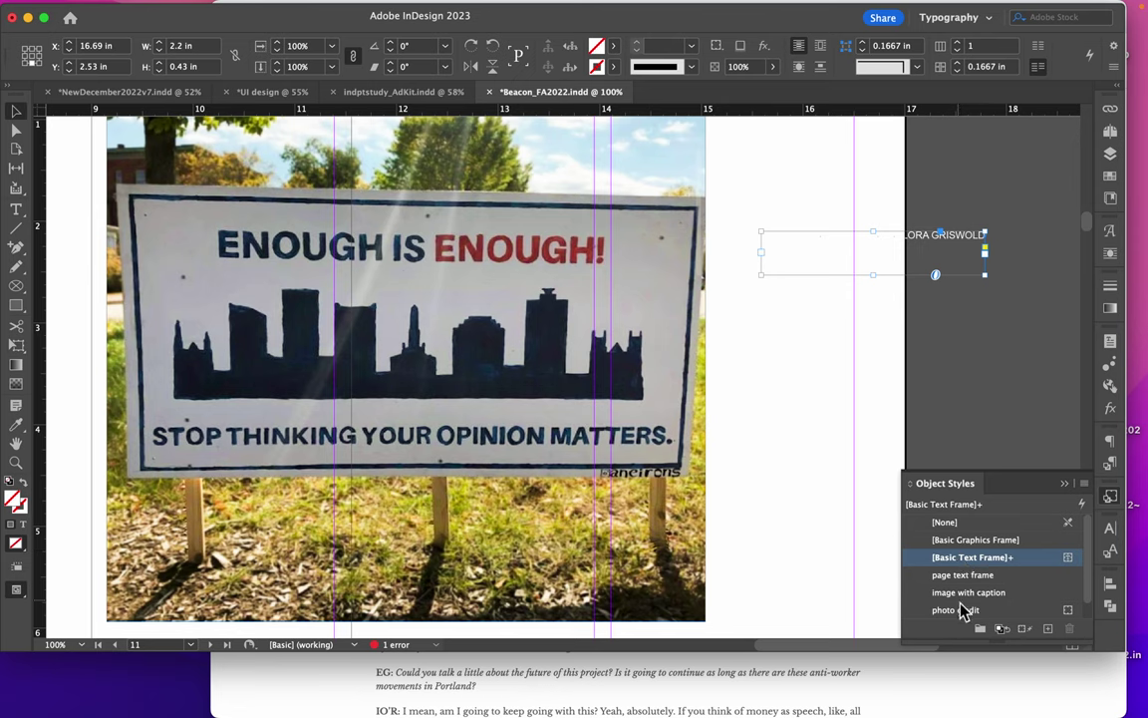
Apply the 'photo credit' object style and place the one-line credit along the photo's bottom-right edge
left_click(957, 610)
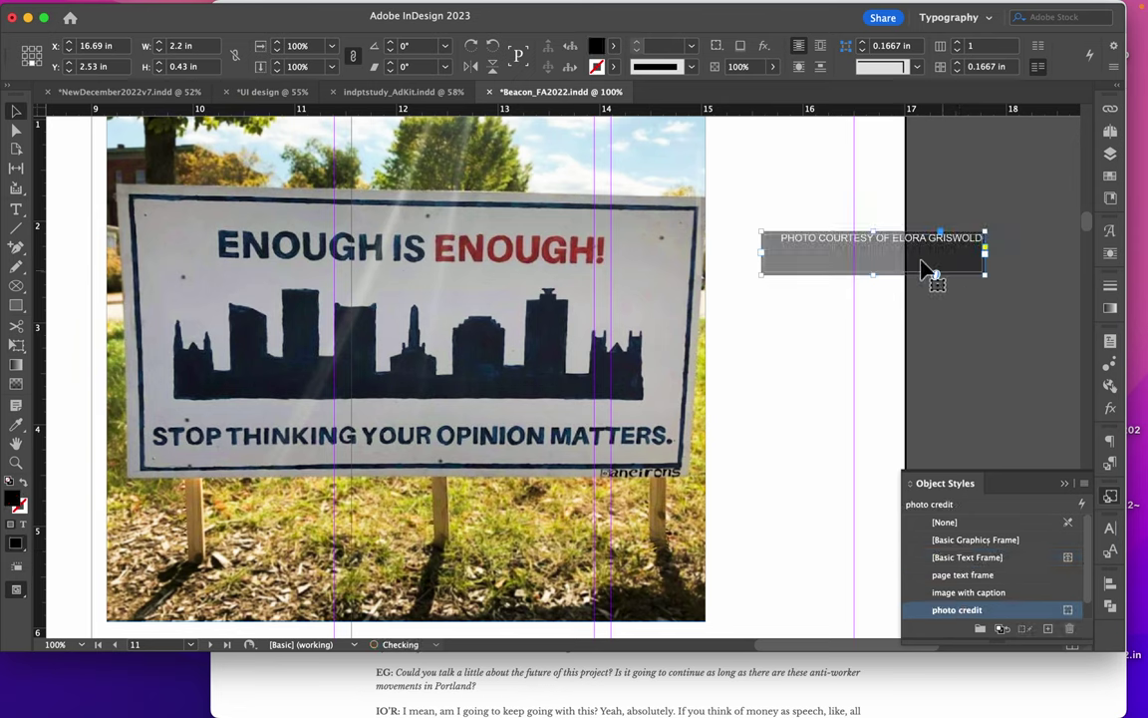
left_click_drag(877, 280, 871, 256)
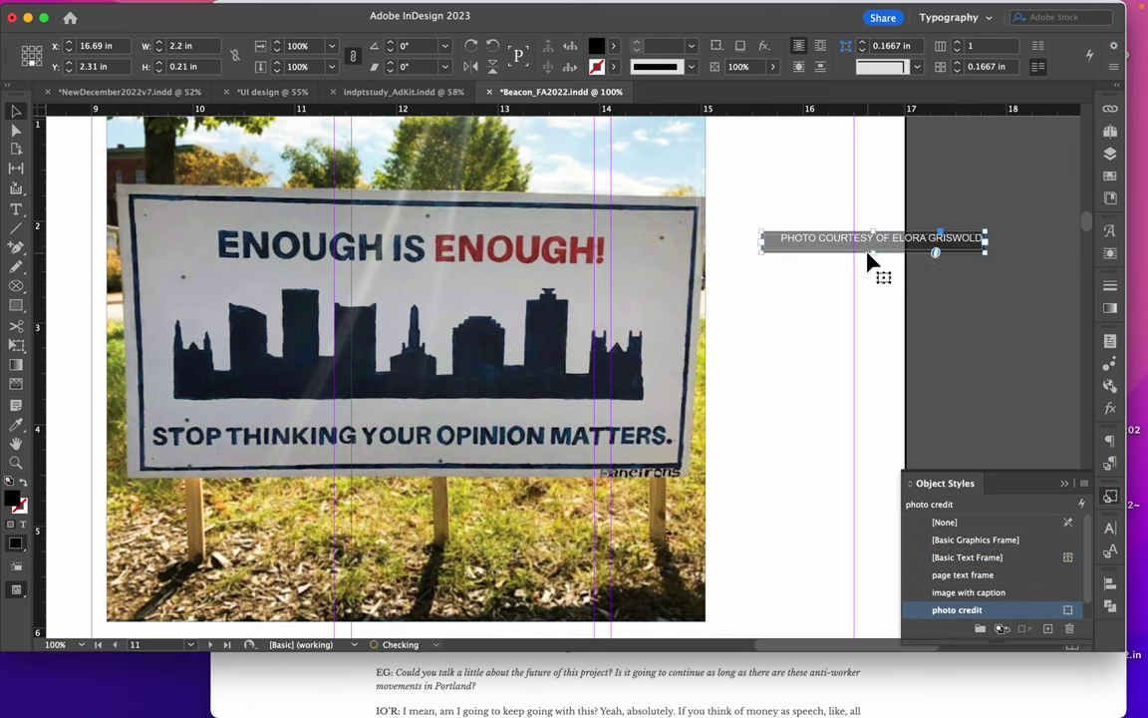
left_click_drag(943, 248, 677, 389)
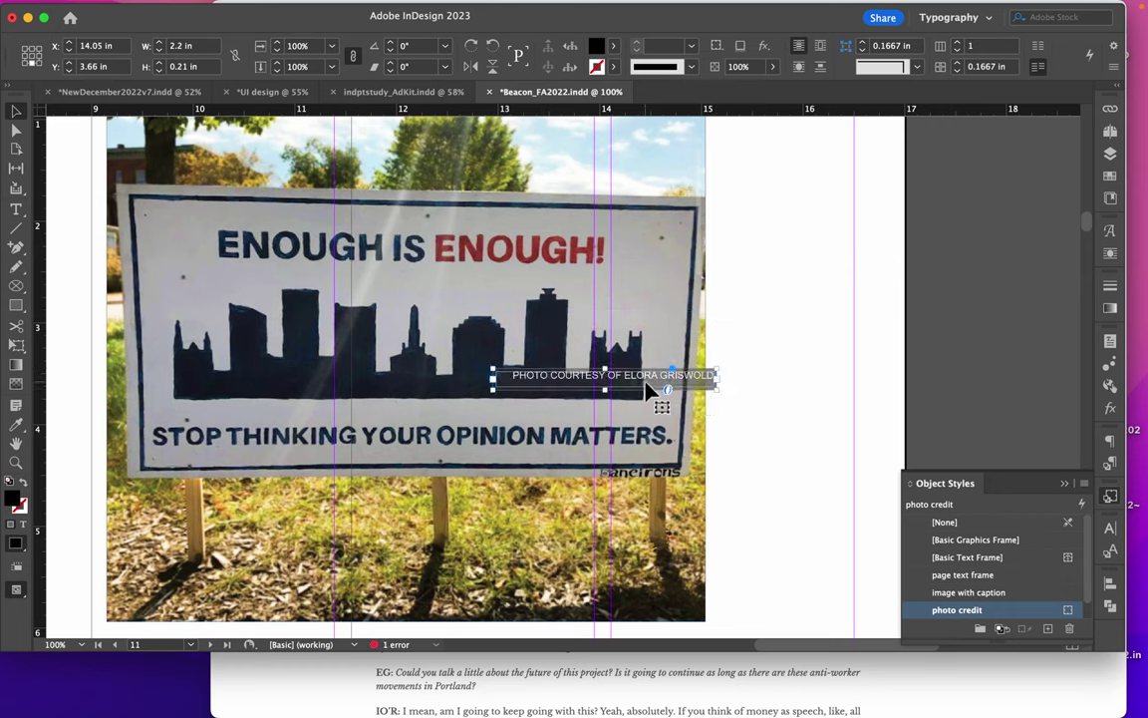
left_click_drag(649, 391, 628, 614)
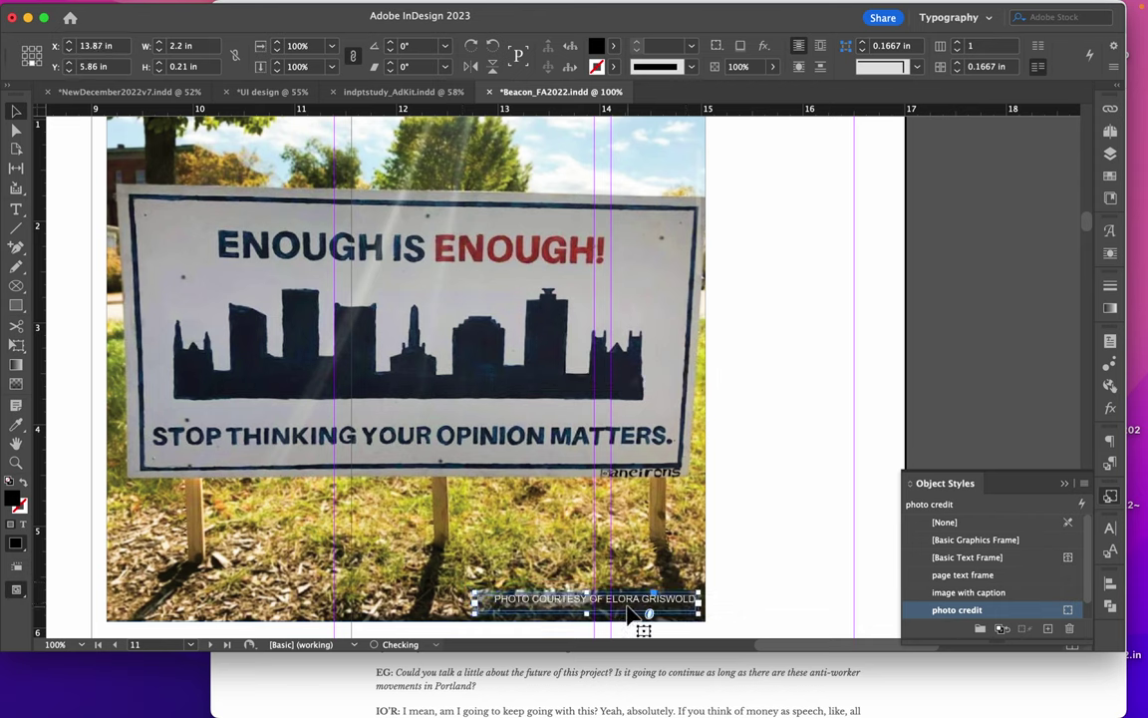
Centre the credit text vertically and redefine the 'photo credit' object style to match
key("super+b")
left_click(959, 421)
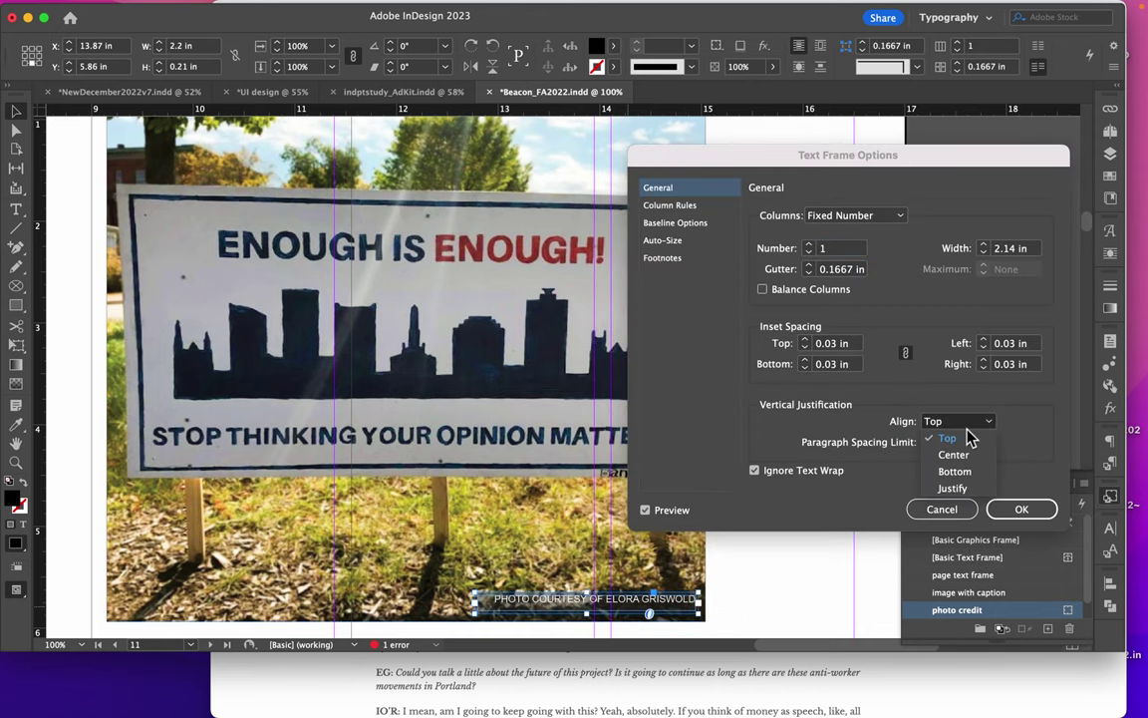
left_click(947, 457)
left_click(1021, 508)
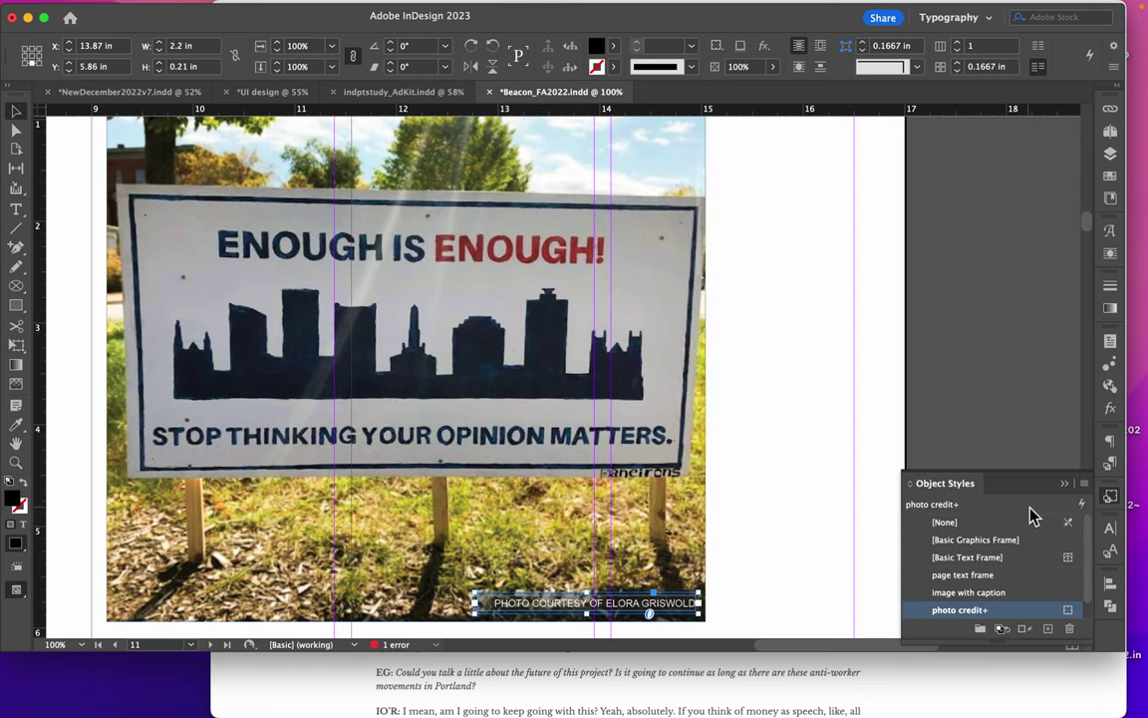
left_click(1083, 483)
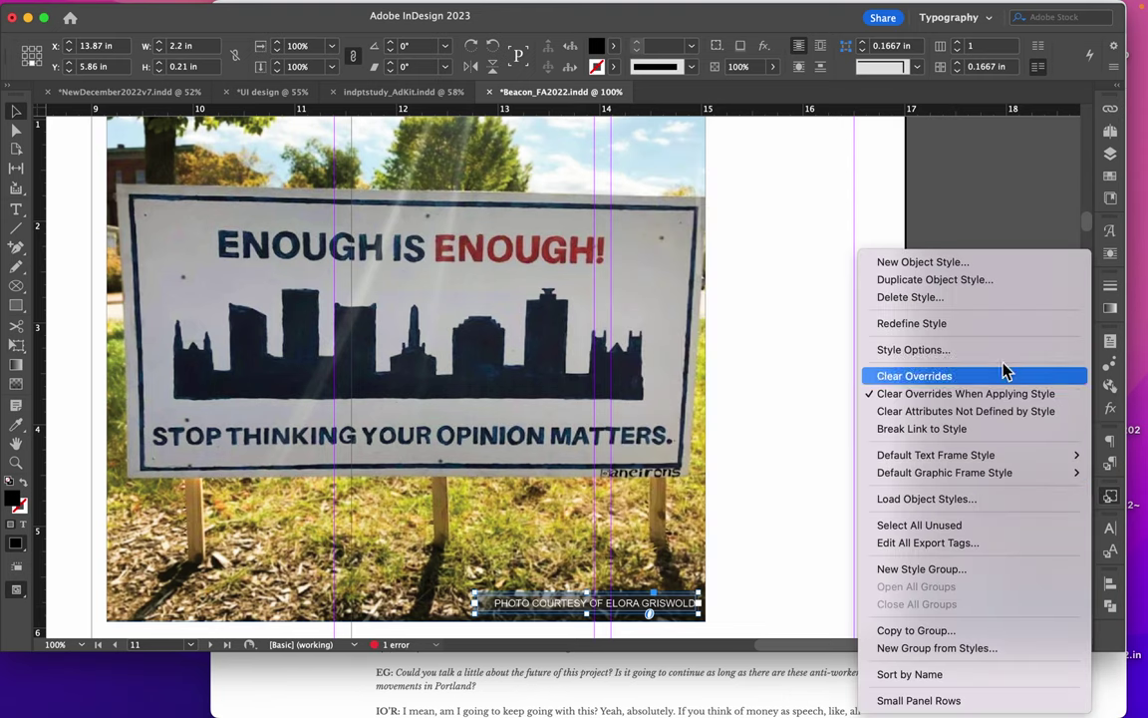
left_click(948, 327)
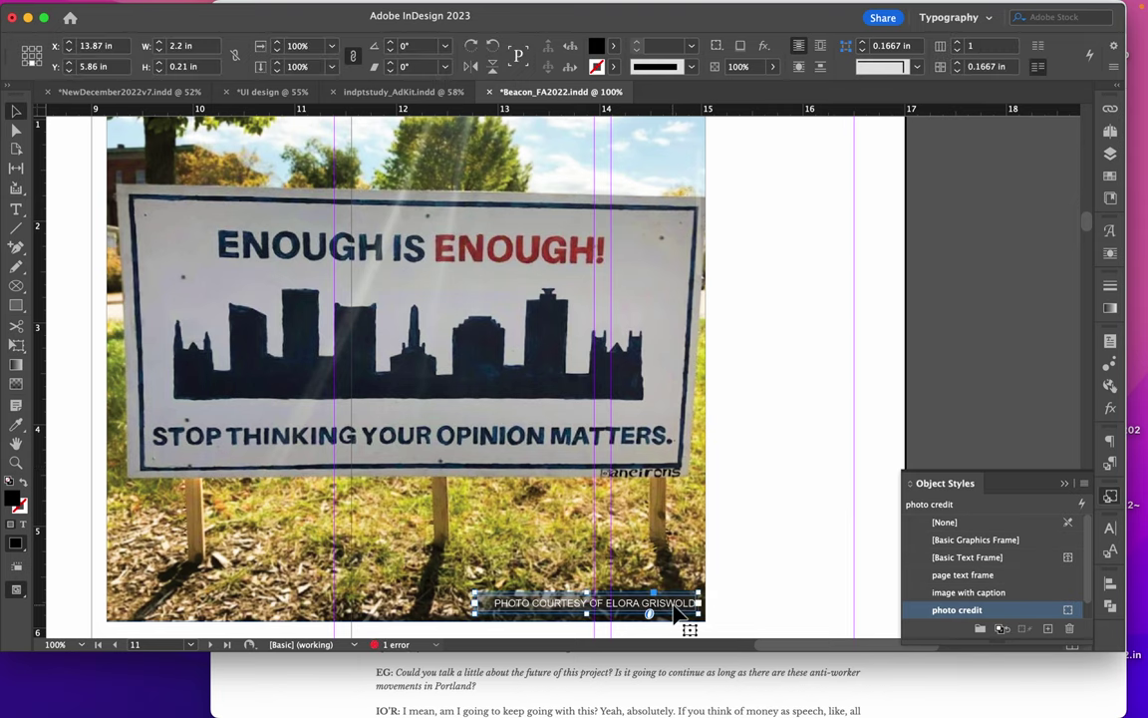
key("Down")
key("Down")
left_click(845, 562)
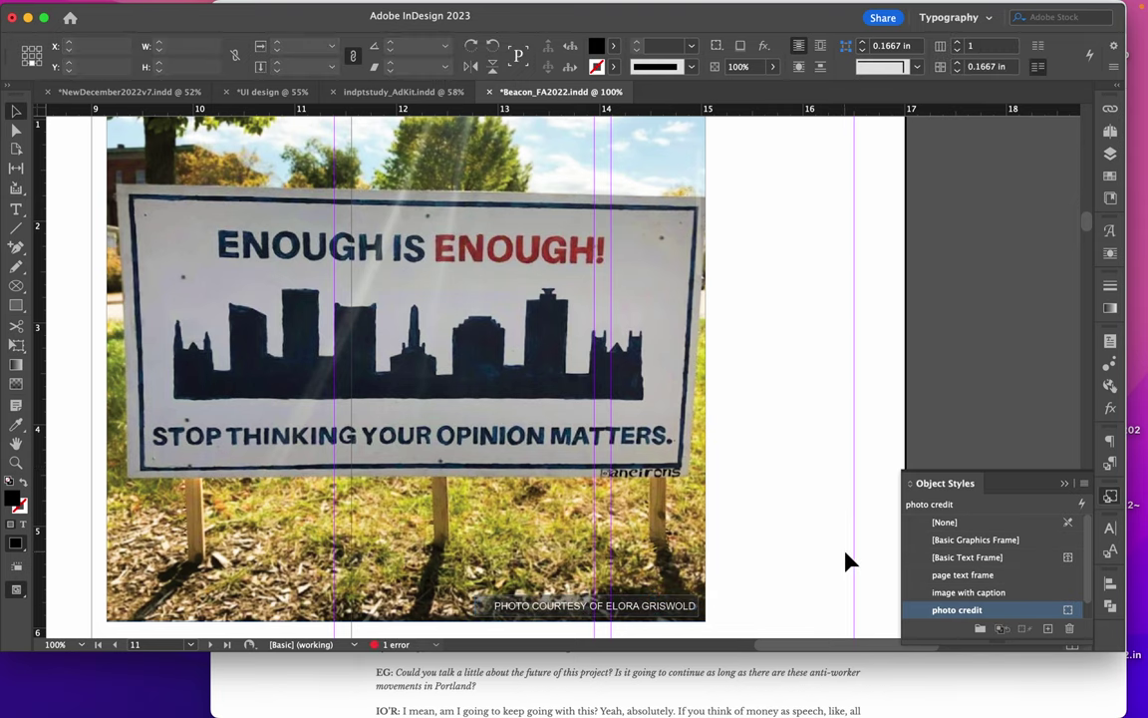
key("super+alt+0")
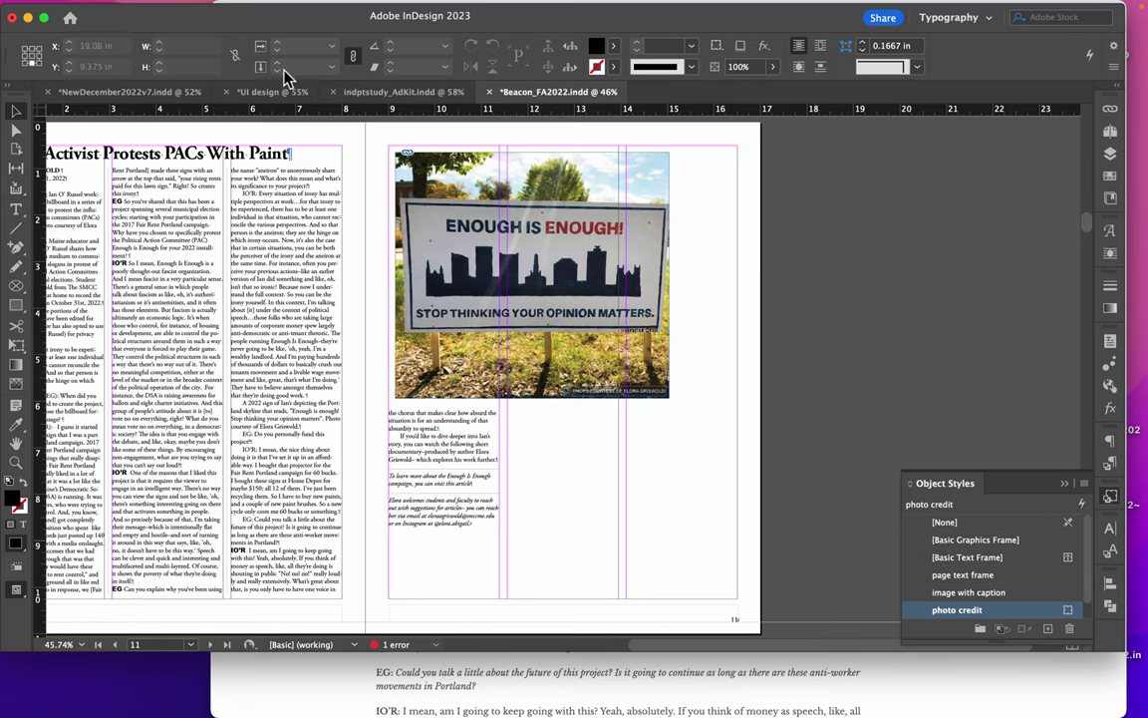
Draw a caption text frame beneath the sign photo and type 'Here is an image'
left_click(16, 217)
left_click_drag(595, 427, 774, 452)
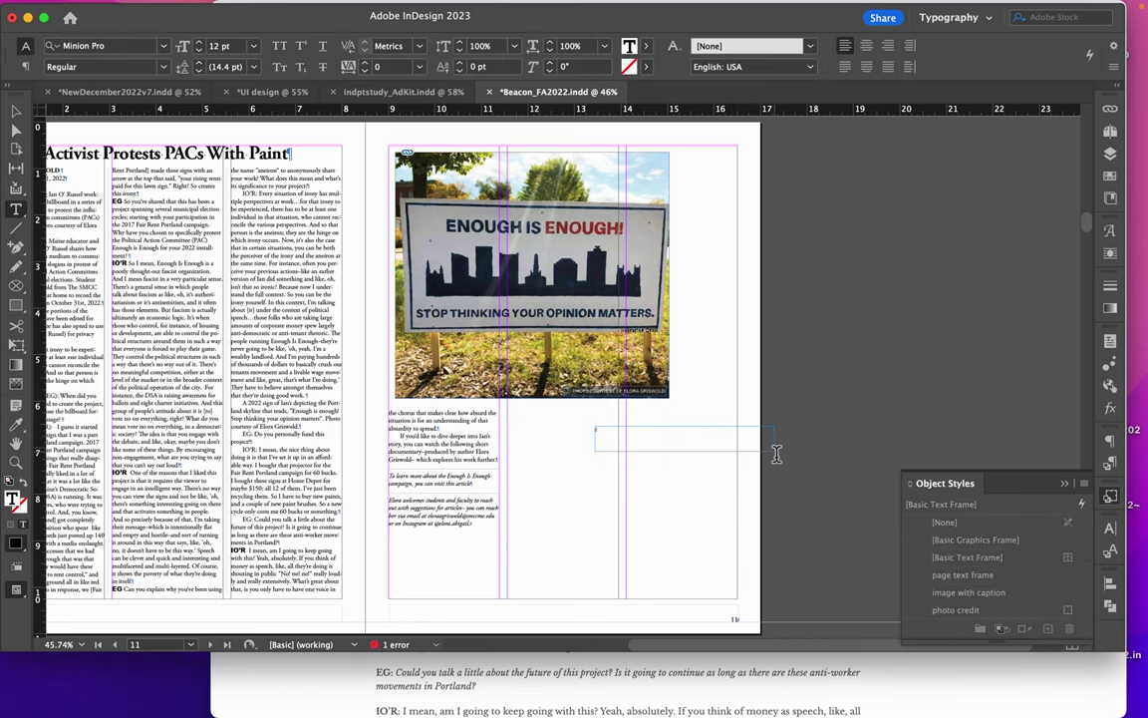
type("Here is an image")
Apply the 'photo caption' paragraph style to the caption and move it directly under the photo
left_click(15, 110)
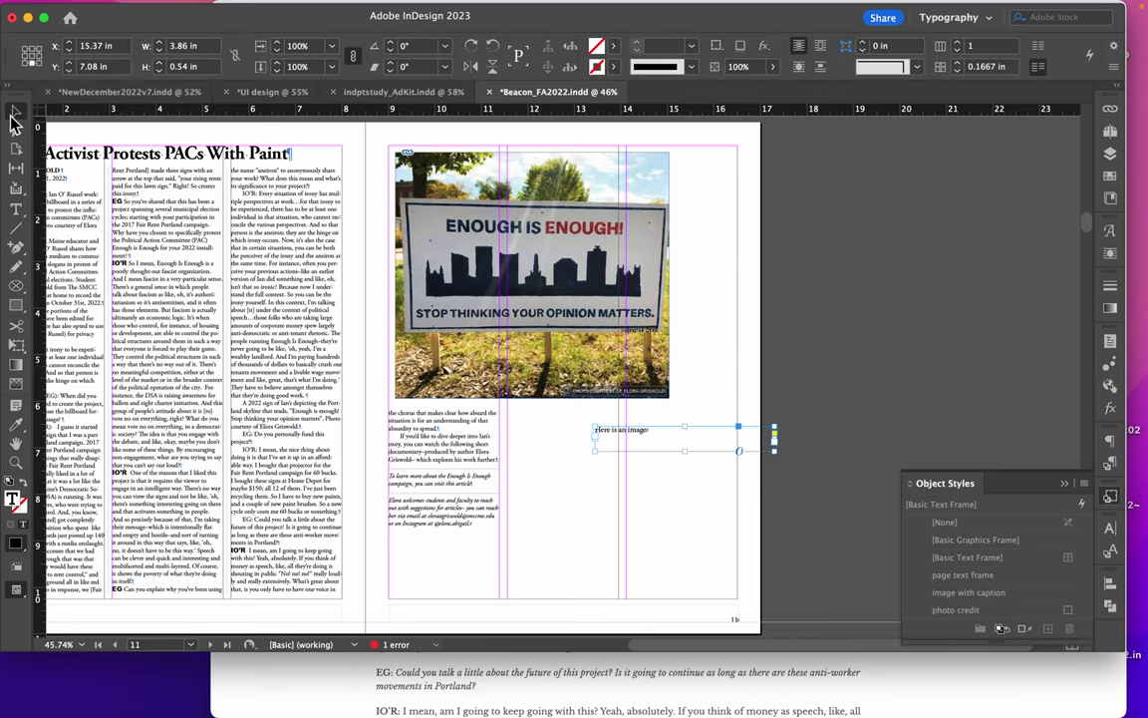
double_click(670, 439)
left_click_drag(670, 438, 569, 423)
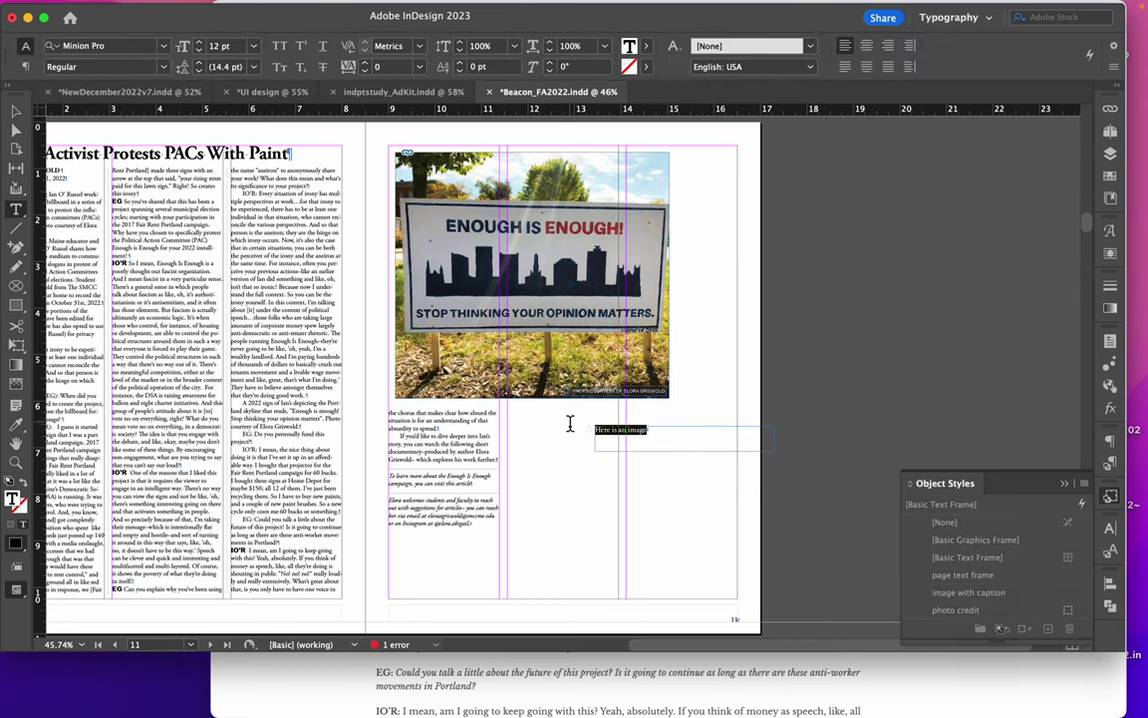
left_click(1110, 462)
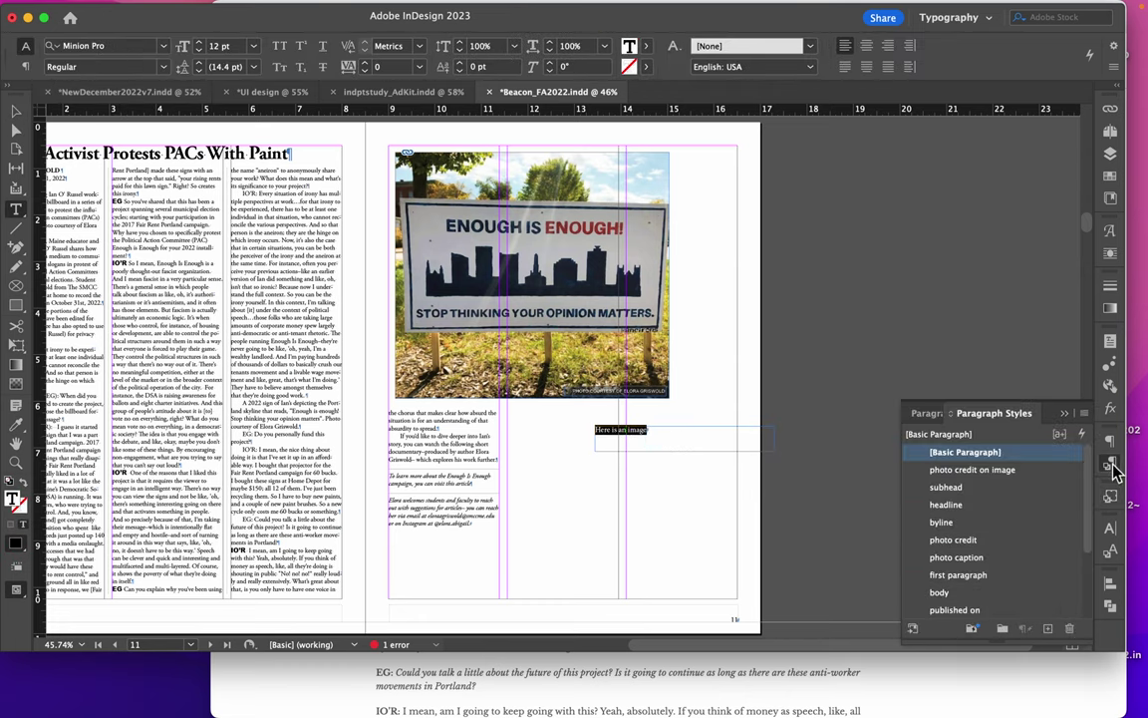
left_click(959, 558)
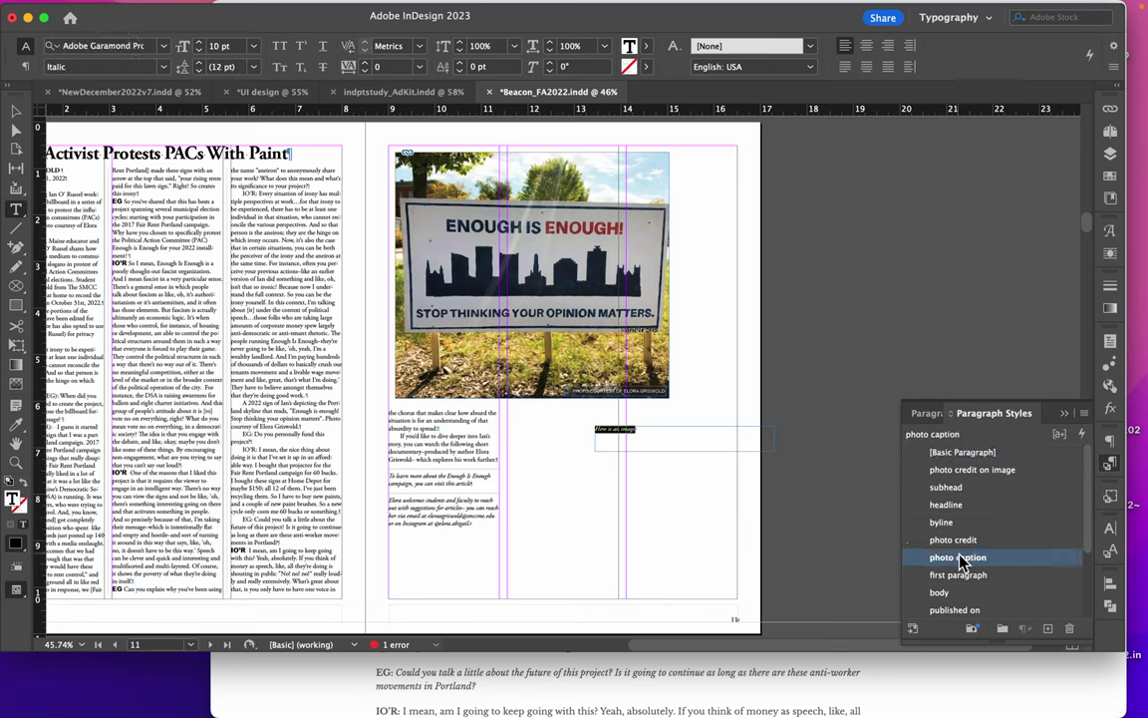
left_click(16, 112)
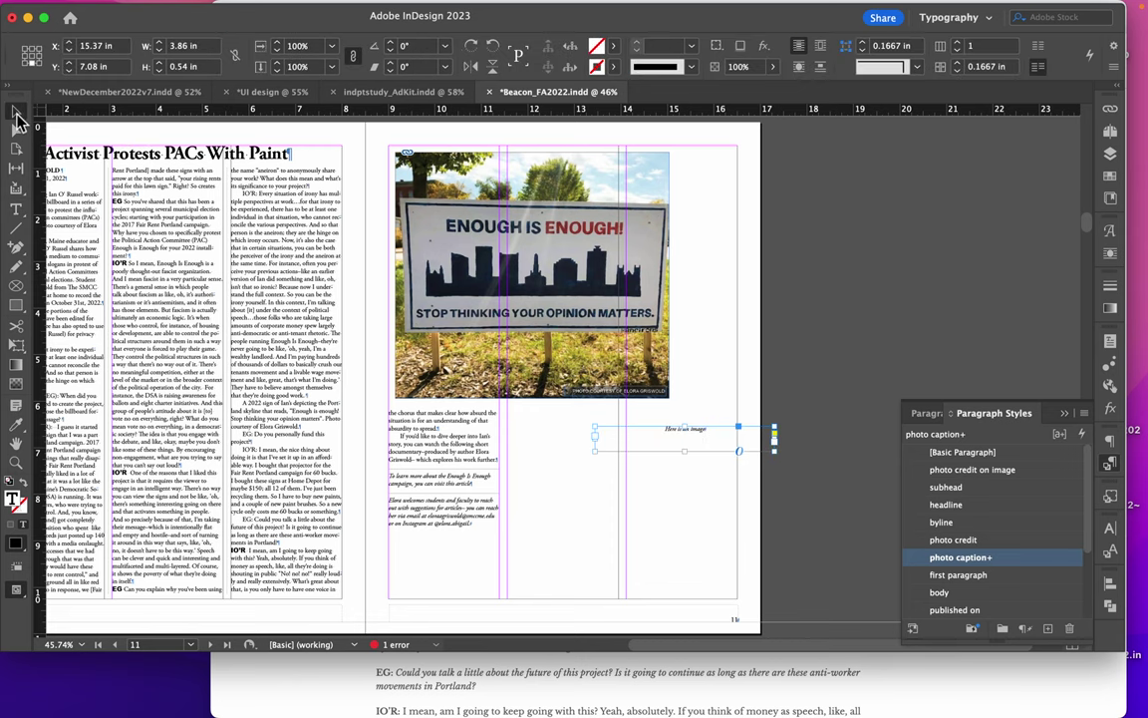
left_click_drag(700, 444, 521, 416)
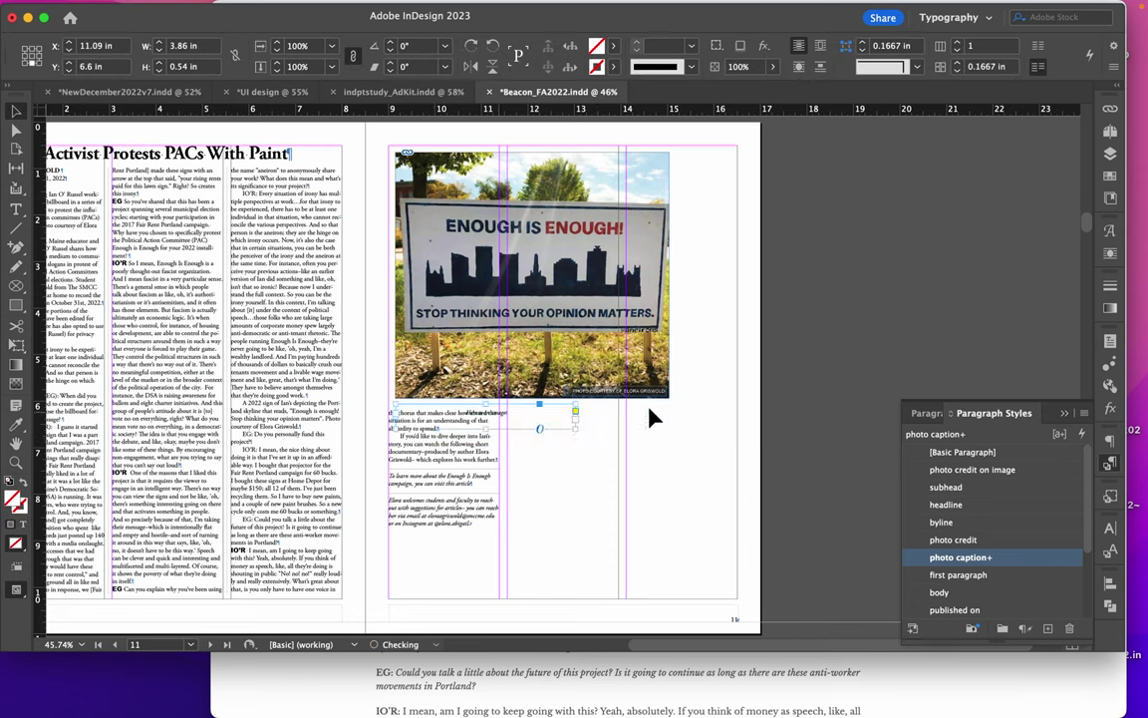
Give the caption frame a bounding-box text wrap with a 0.0625 in top offset, keeping it unrotated
left_click(1110, 496)
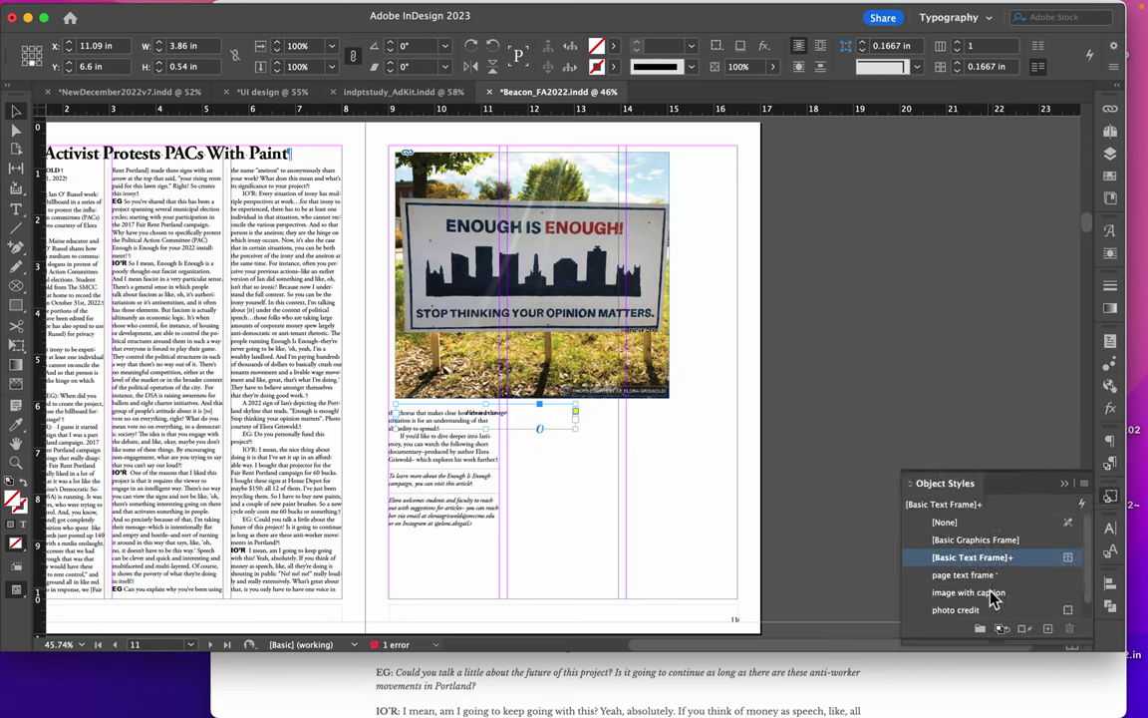
scroll(994, 596, "down", 1)
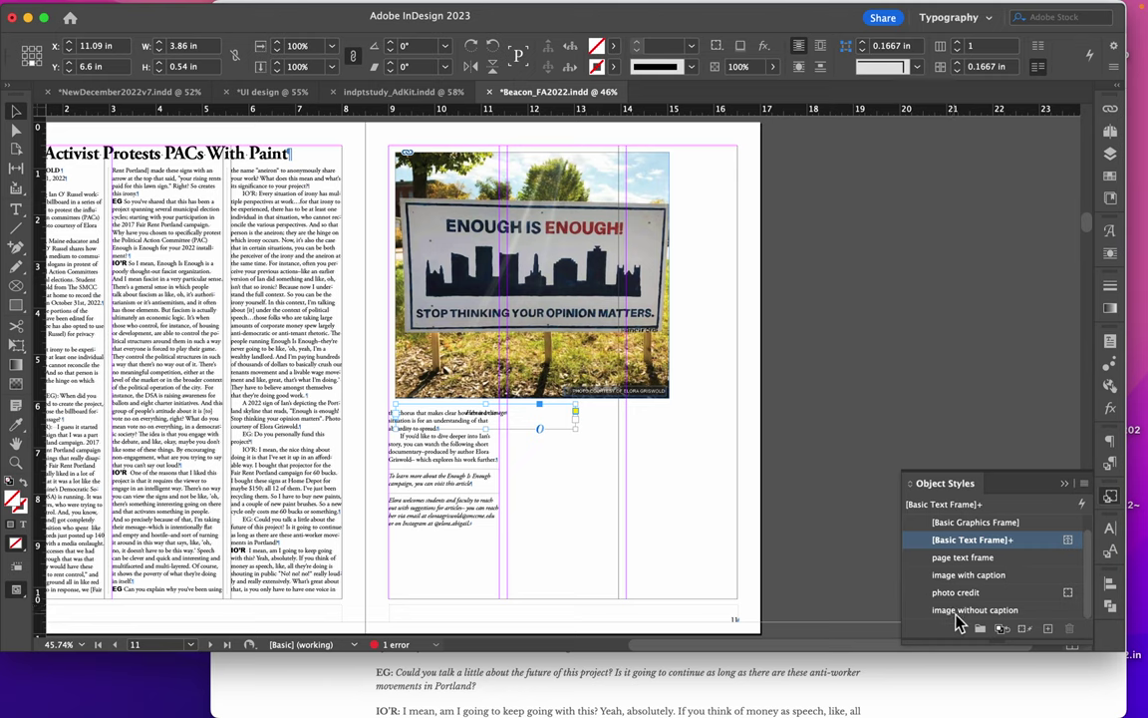
left_click(605, 422)
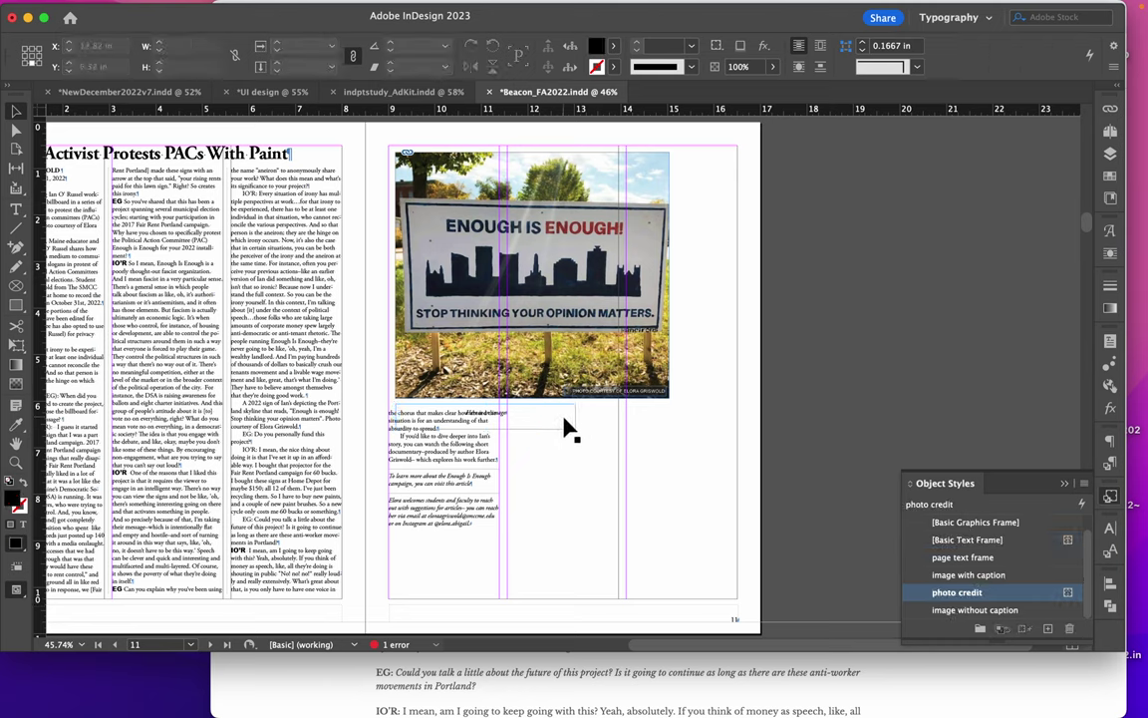
left_click(569, 428)
left_click(1109, 253)
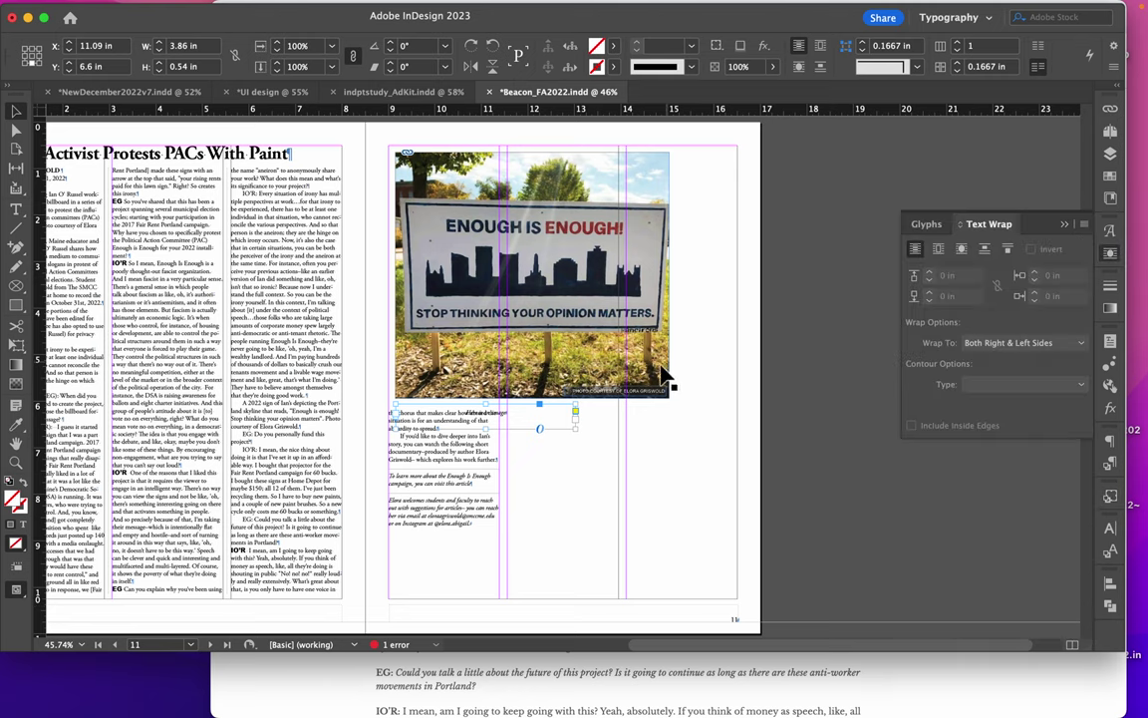
left_click(938, 248)
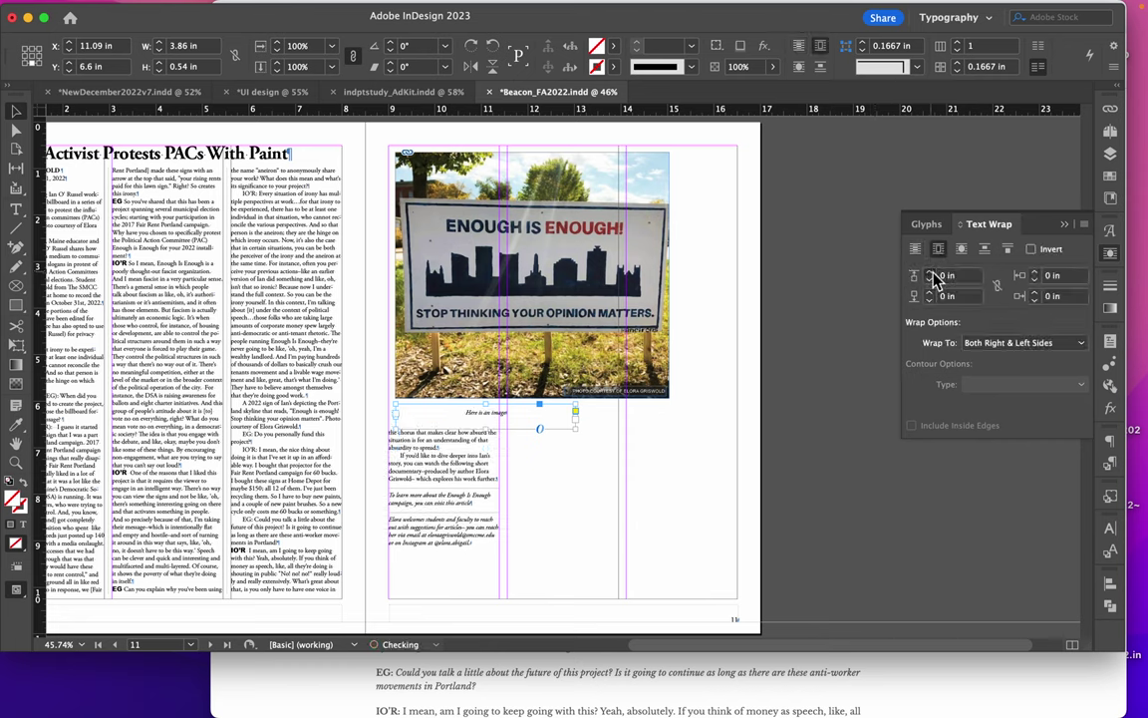
left_click_drag(580, 426, 663, 416)
key("cmd+z")
left_click(674, 436)
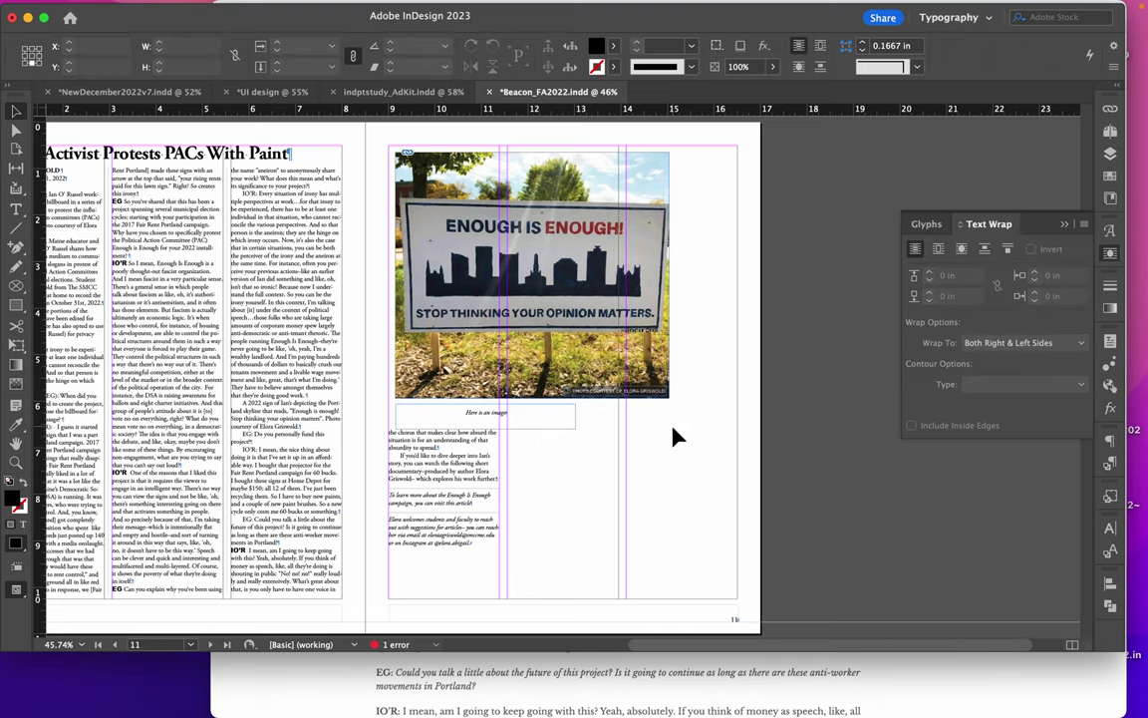
Nudge the sign photo frame slightly to the left
scroll(674, 436, "left", 3)
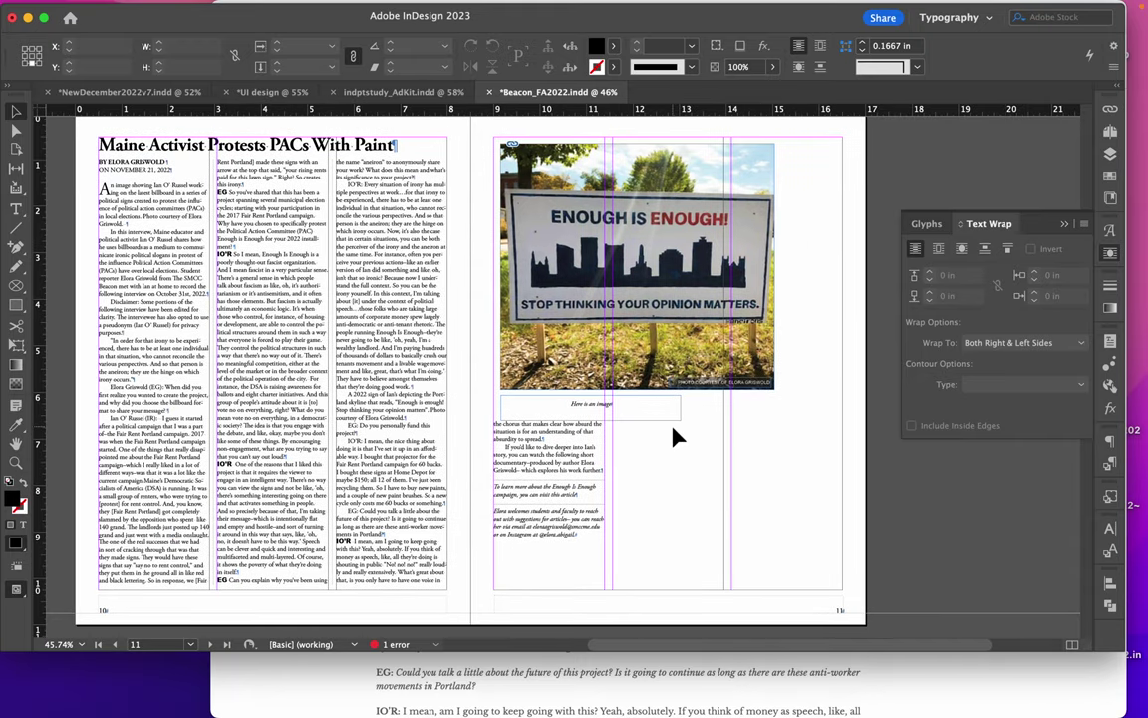
scroll(674, 436, "down", 5)
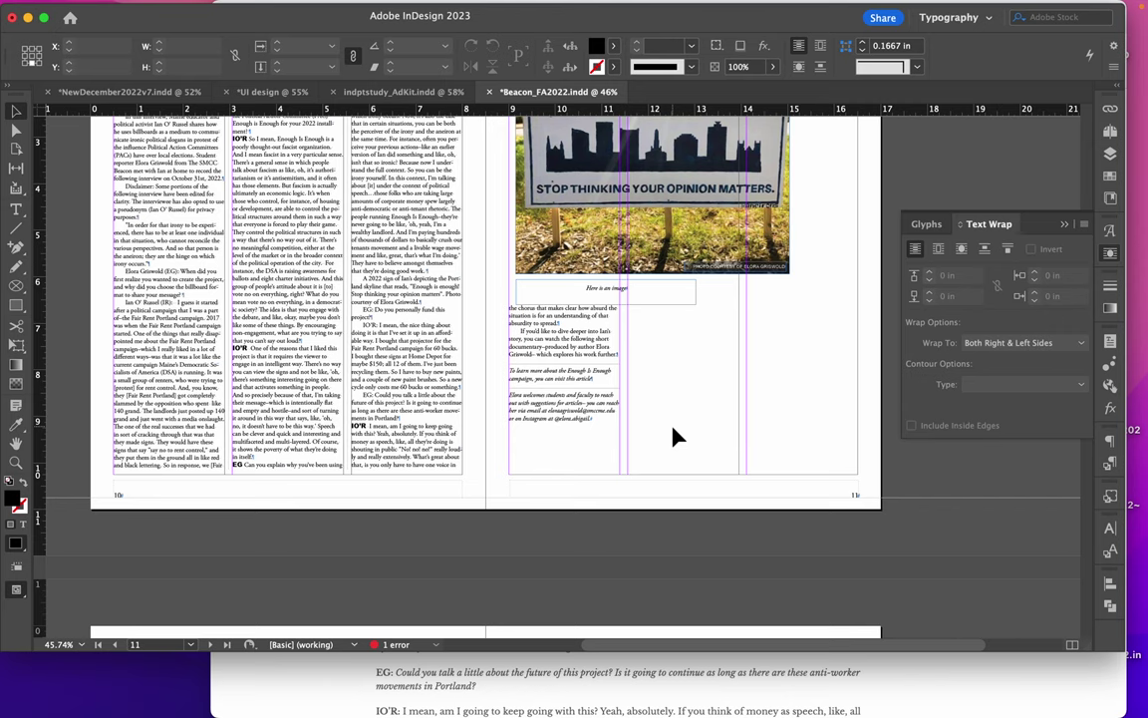
left_click(714, 268)
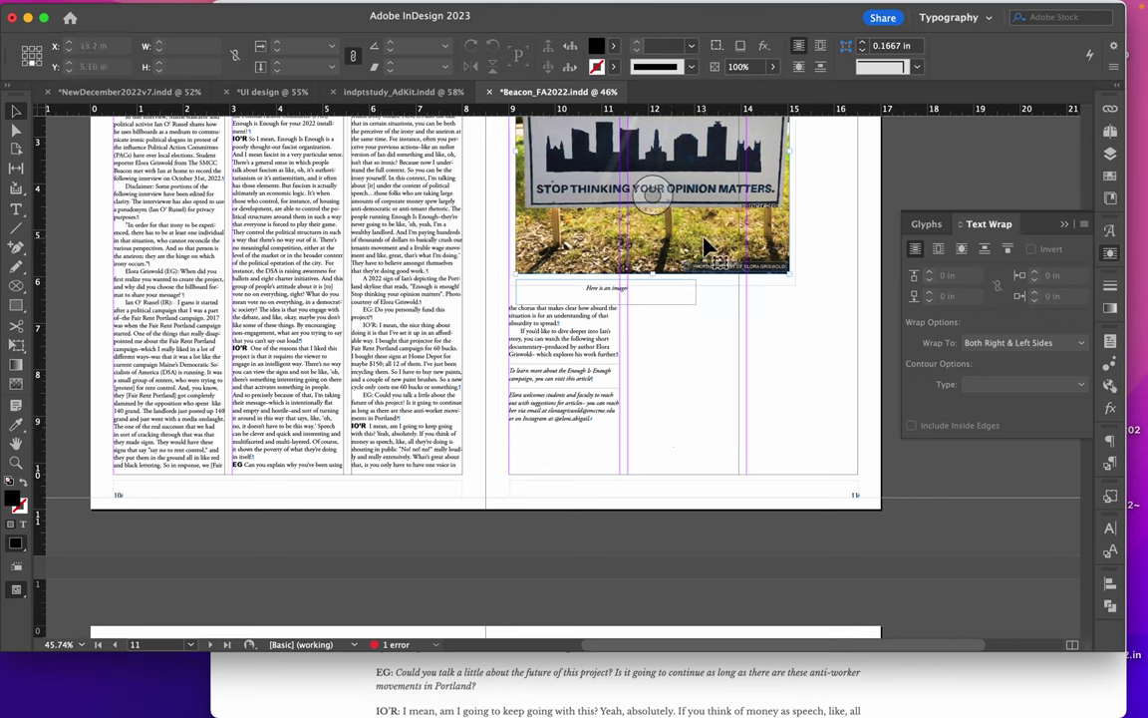
left_click_drag(783, 269, 774, 271)
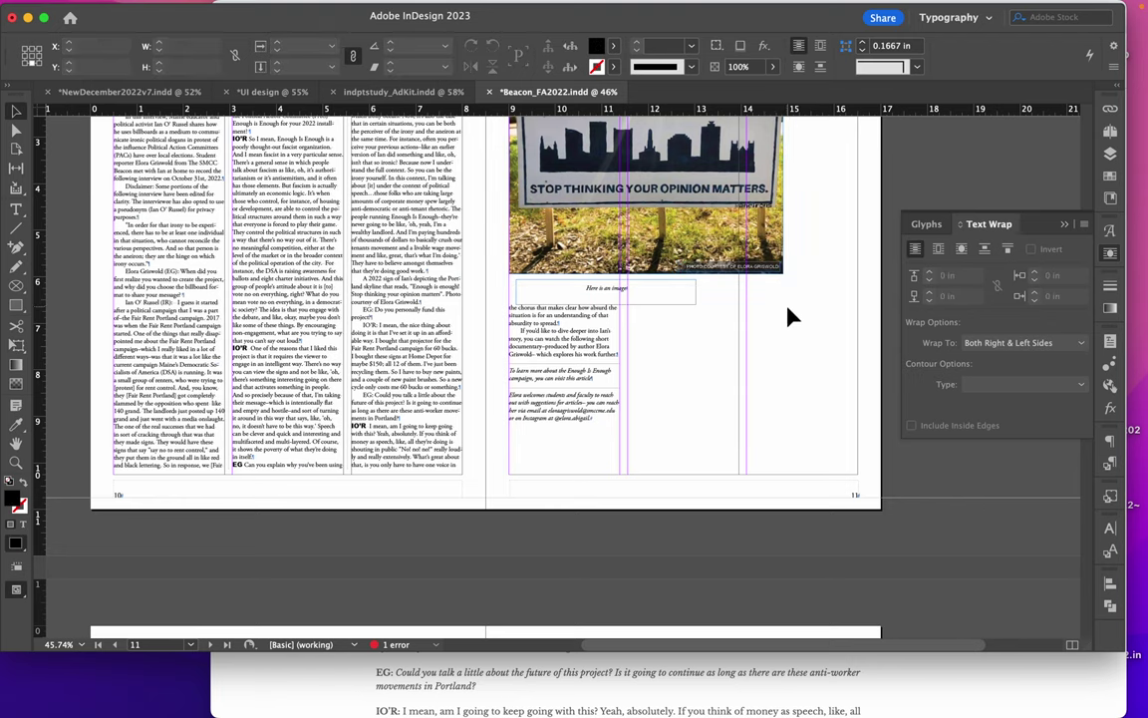
Scroll through the earlier article spreads to review the layout
scroll(788, 317, "up", 20)
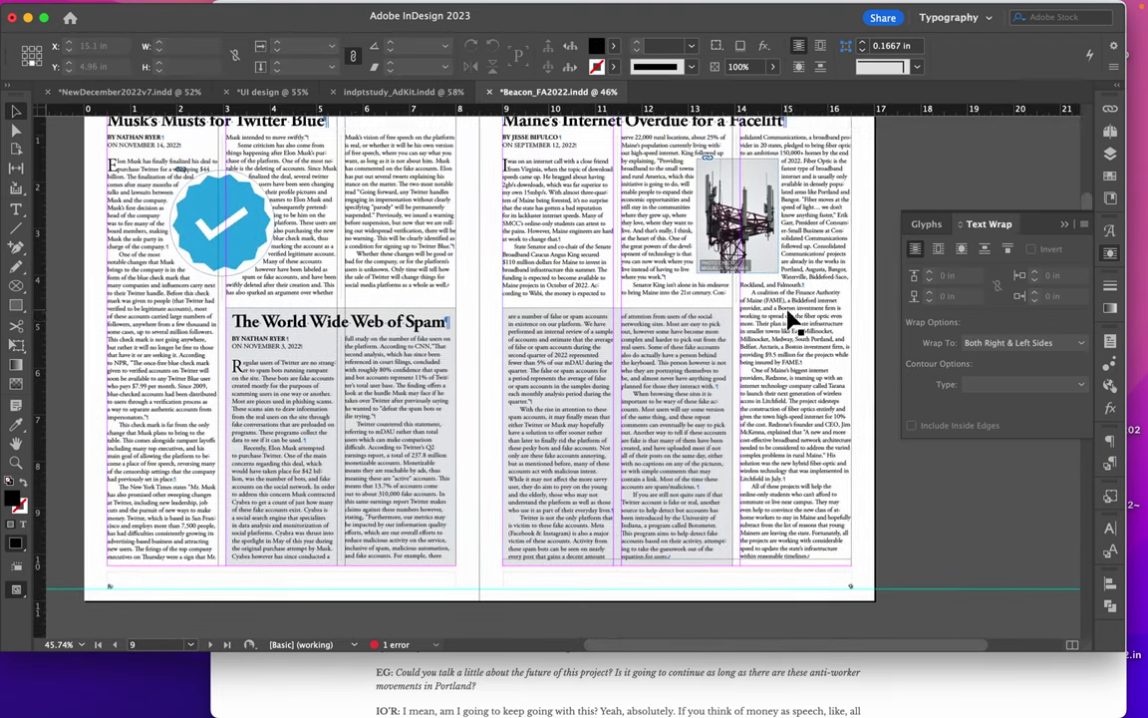
scroll(788, 317, "up", 3)
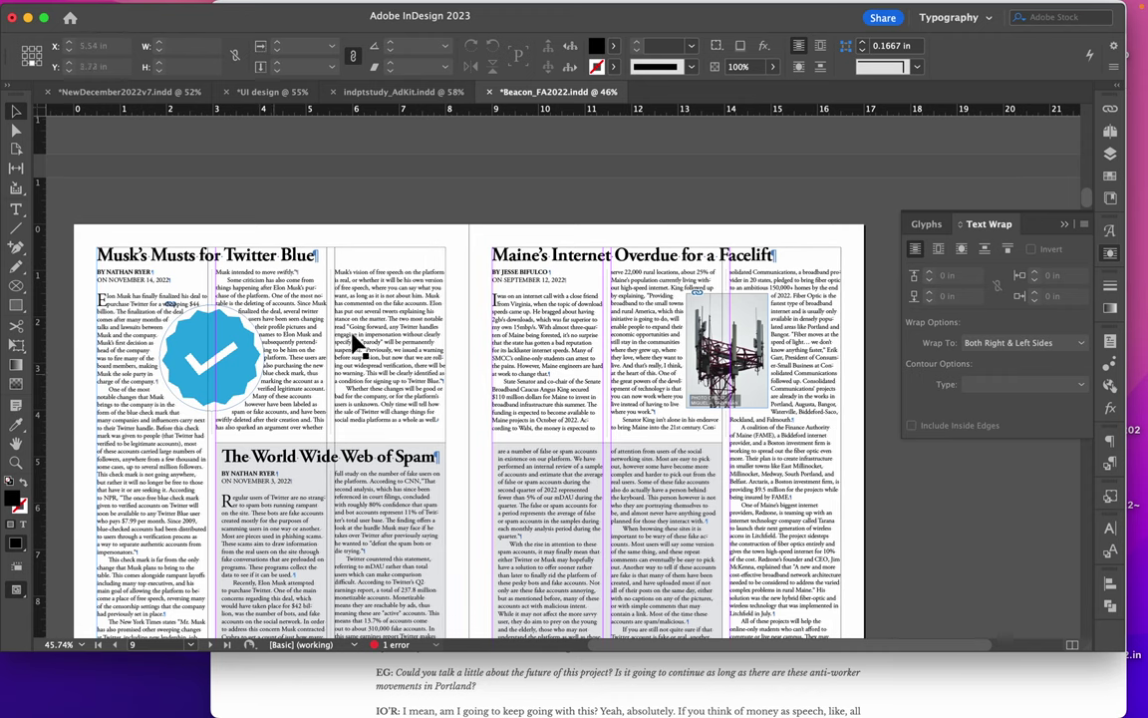
scroll(651, 435, "up", 5)
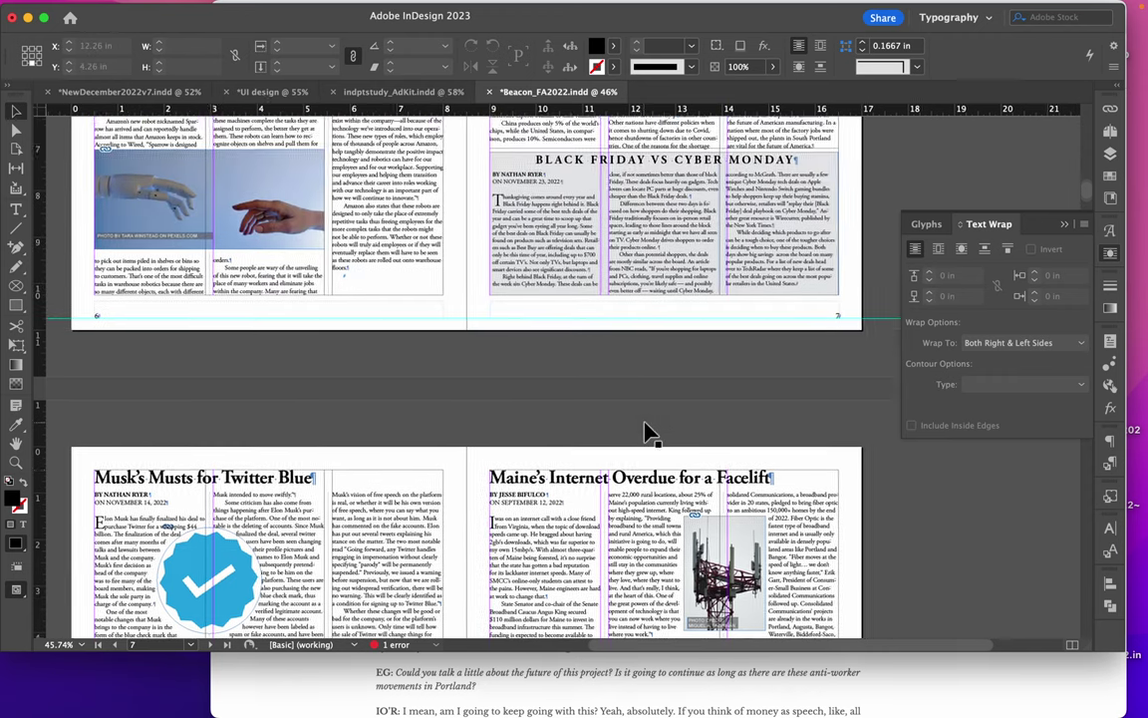
scroll(646, 432, "up", 6)
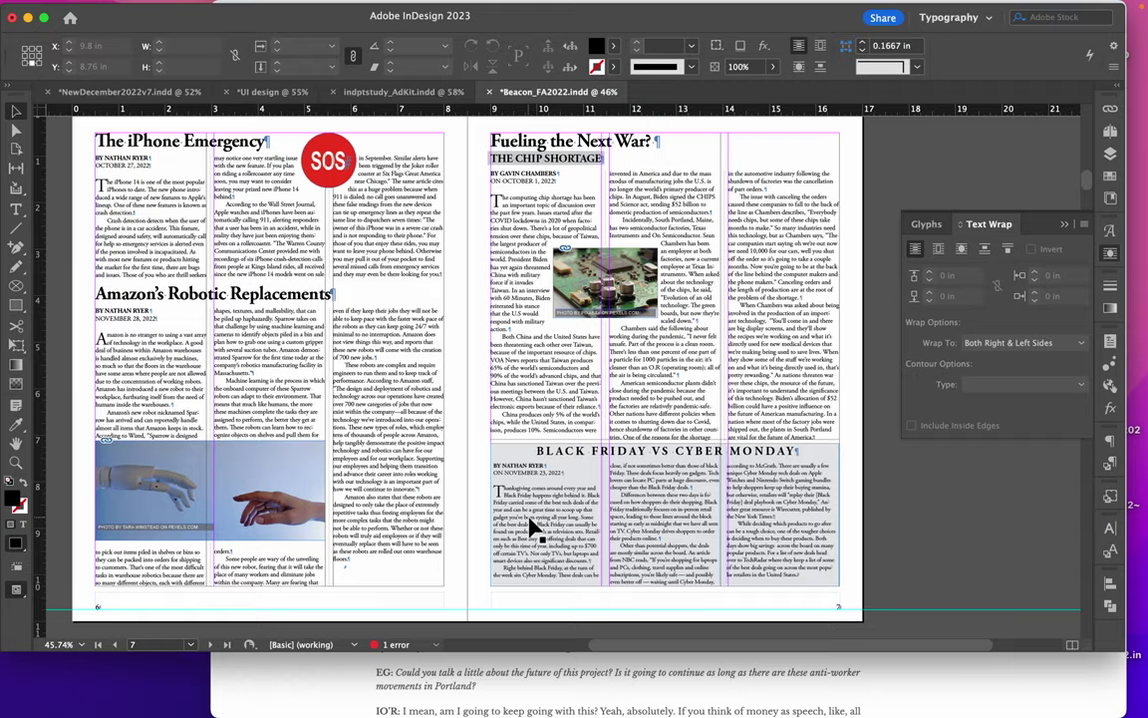
scroll(532, 526, "down", 8)
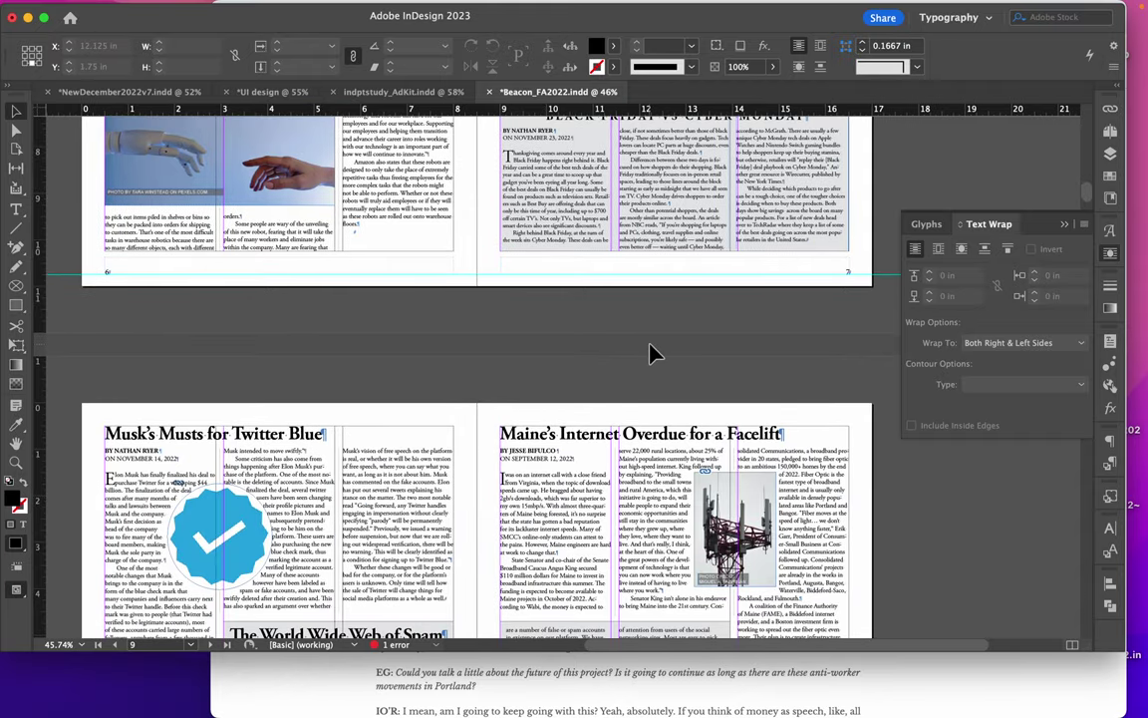
scroll(650, 354, "up", 13)
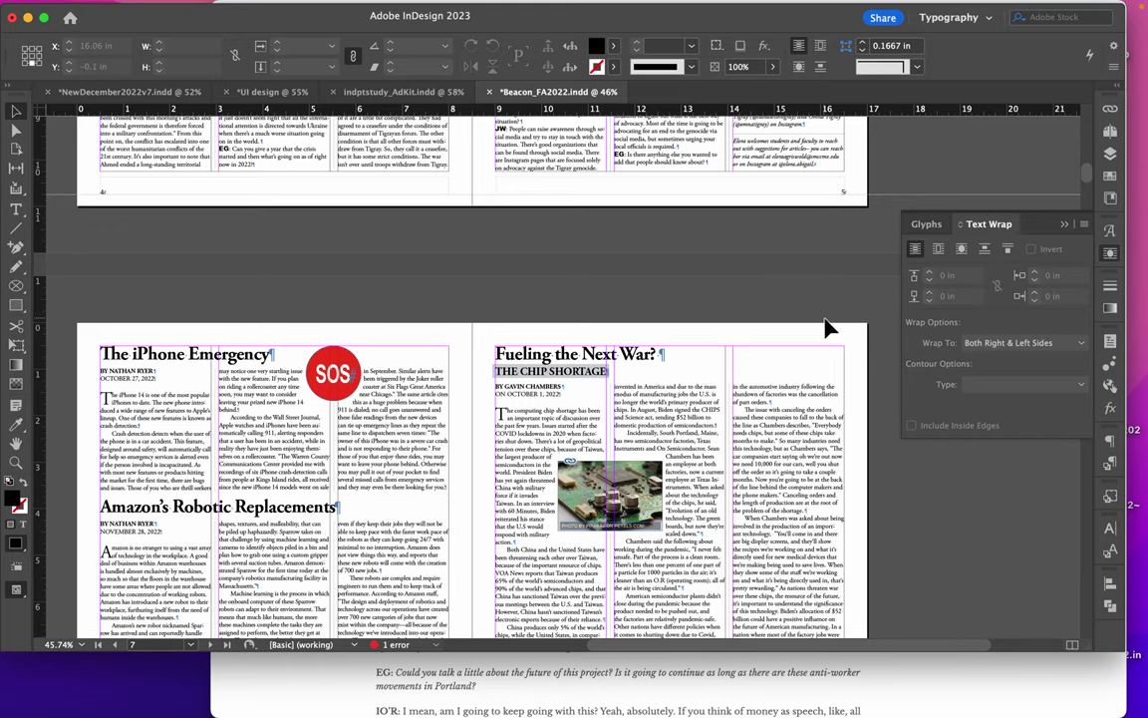
scroll(825, 329, "up", 13)
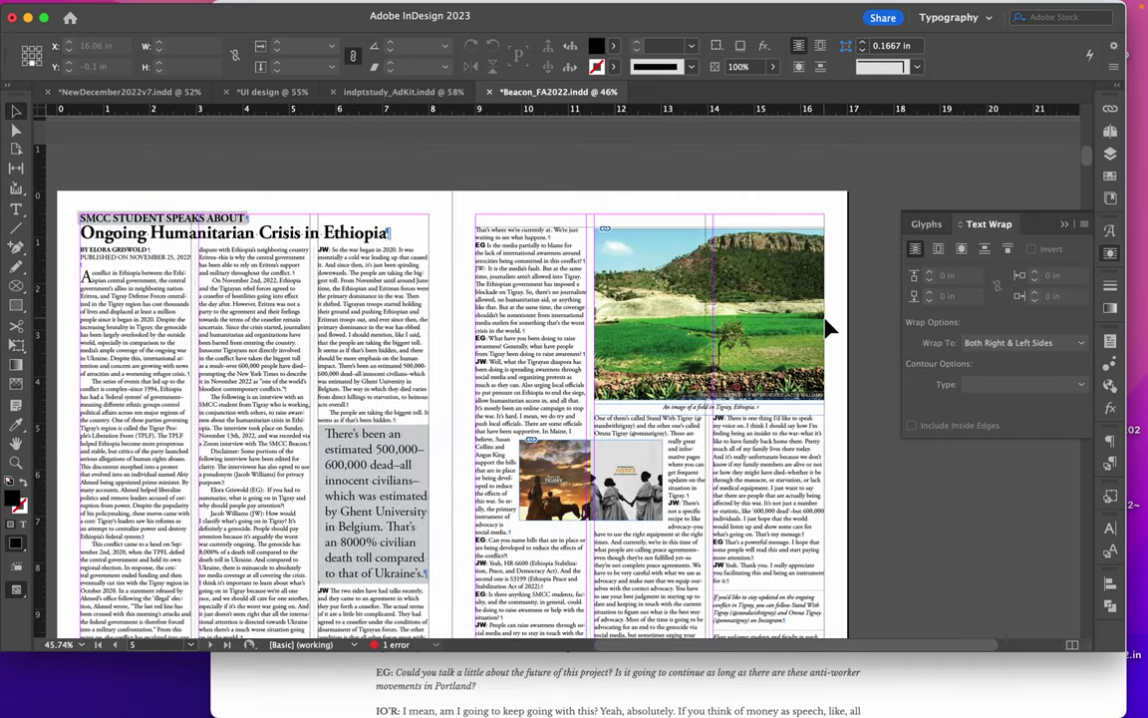
scroll(825, 329, "down", 12)
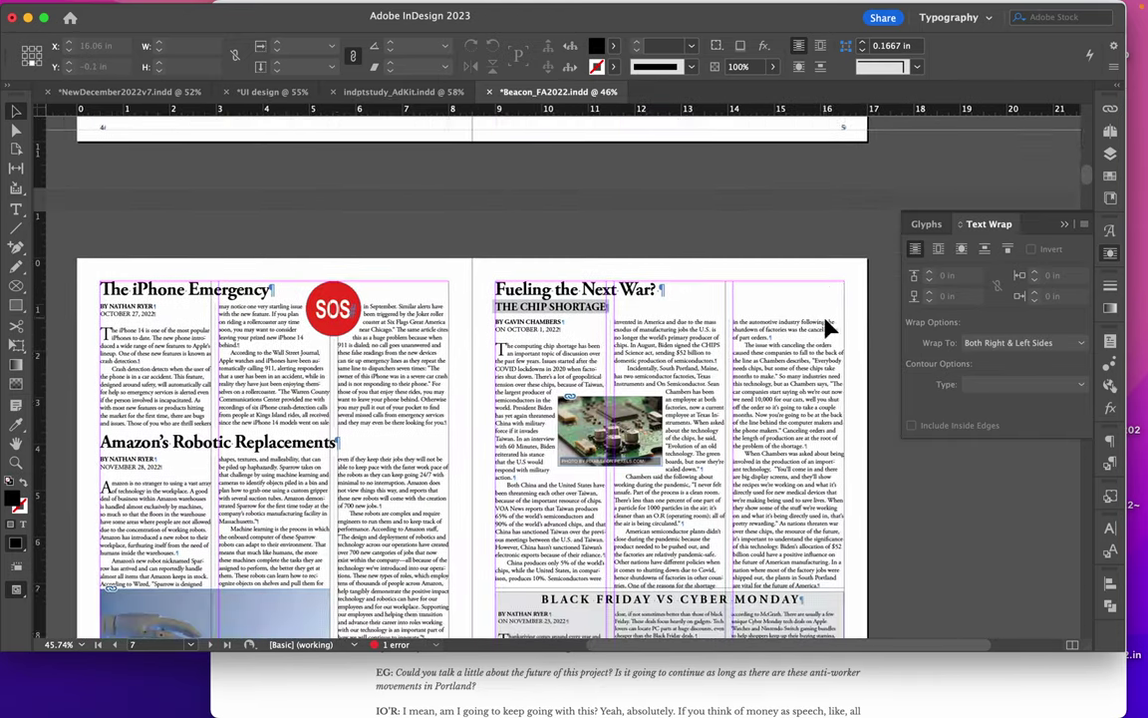
scroll(825, 324, "down", 8)
scroll(826, 321, "down", 5)
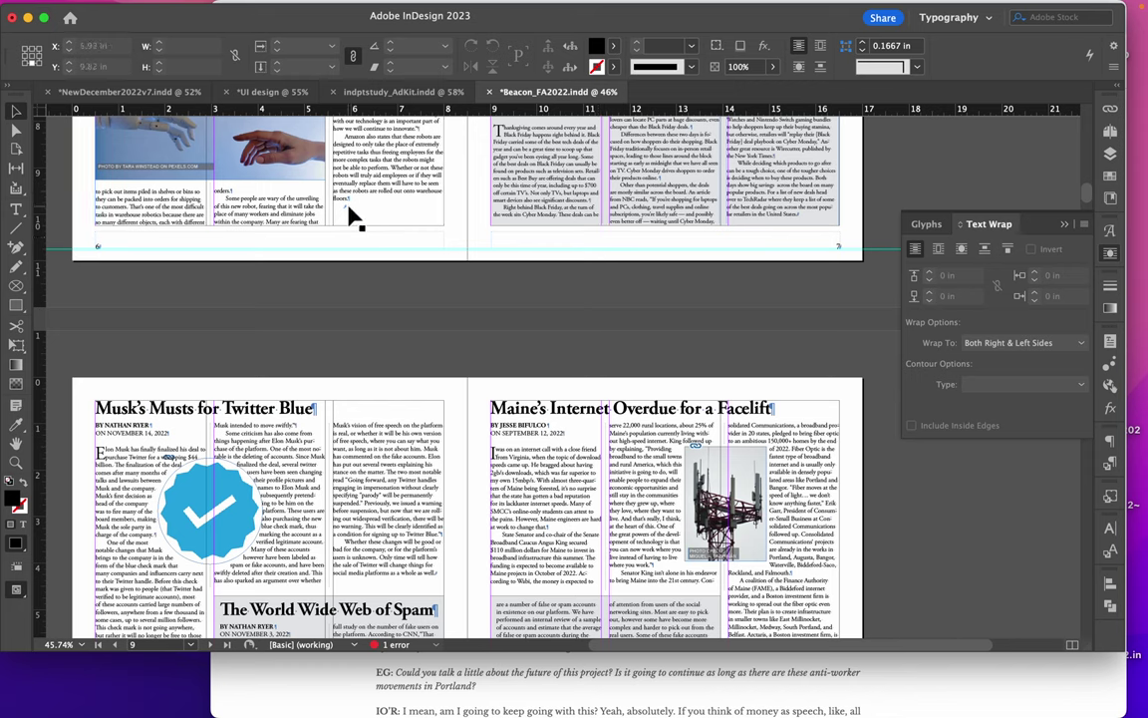
Collapse the Text Wrap panel and save Beacon_FA2022.indd
double_click(347, 202)
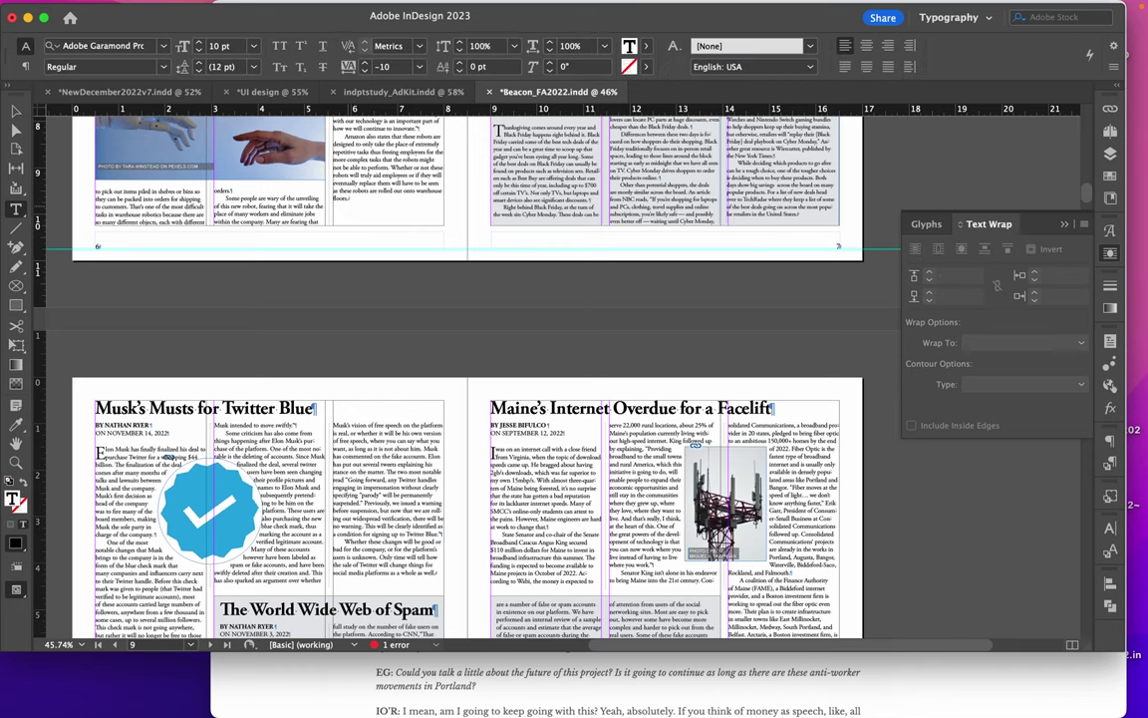
left_click(1067, 231)
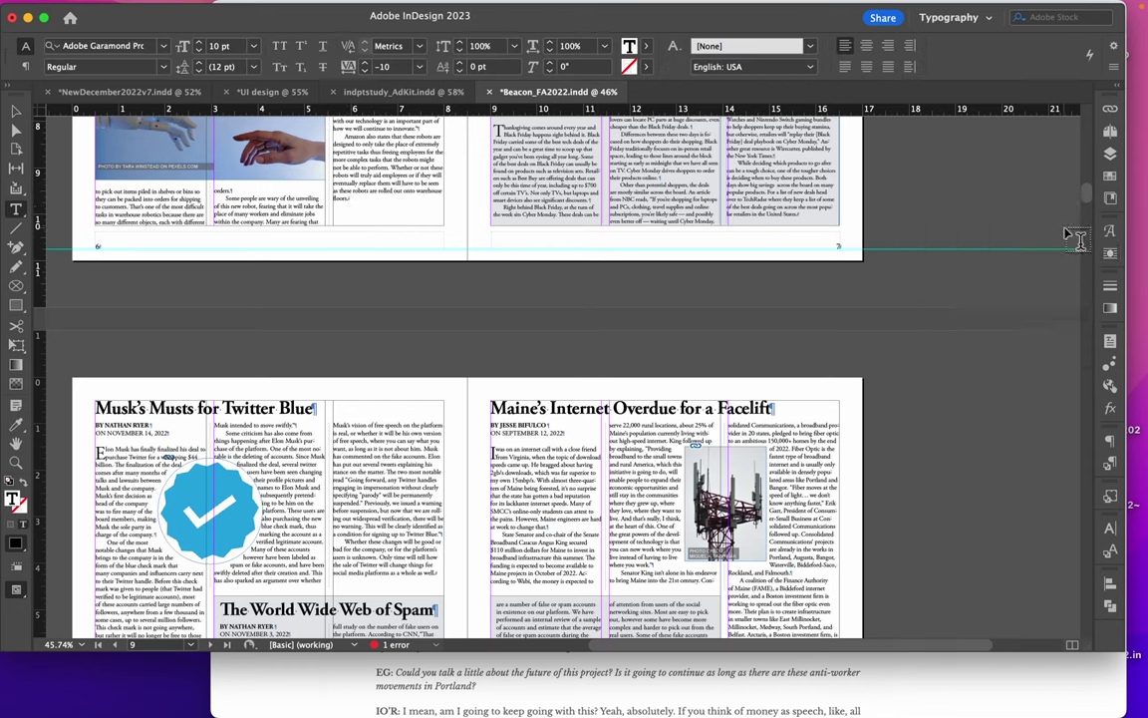
key("super+s")
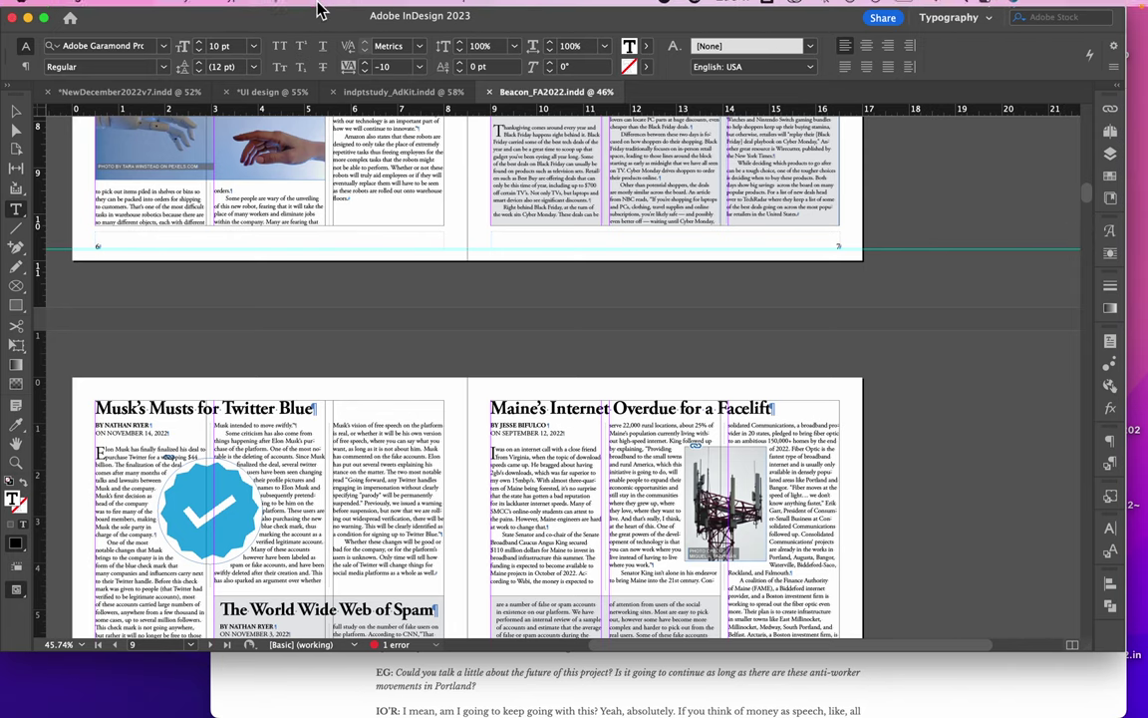
Package Beacon_FA2022.indd into a 'Beacon_FA2022 Folder' on the Desktop via File > Package
left_click(111, 9)
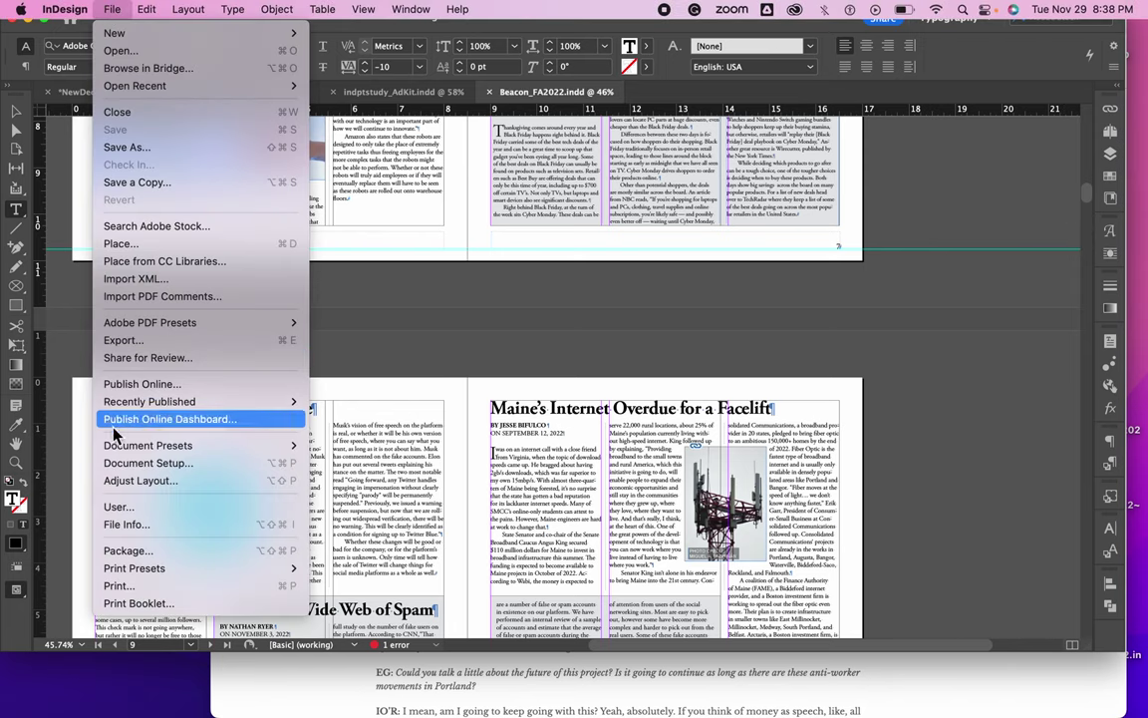
left_click(122, 551)
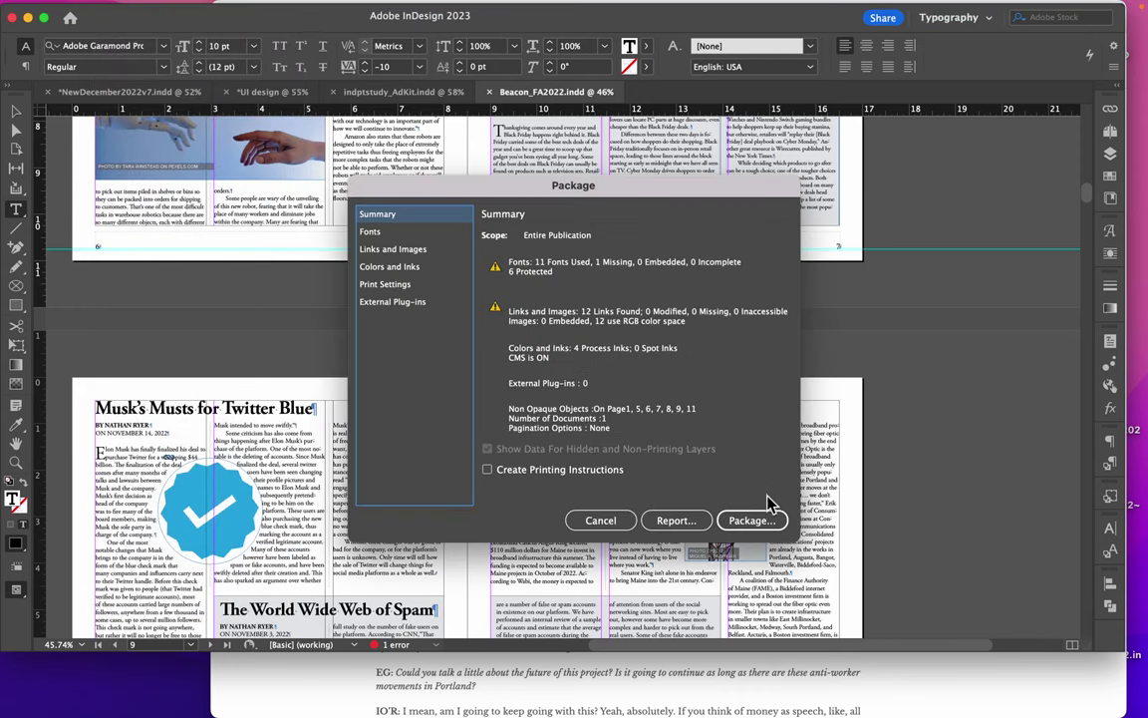
left_click(753, 520)
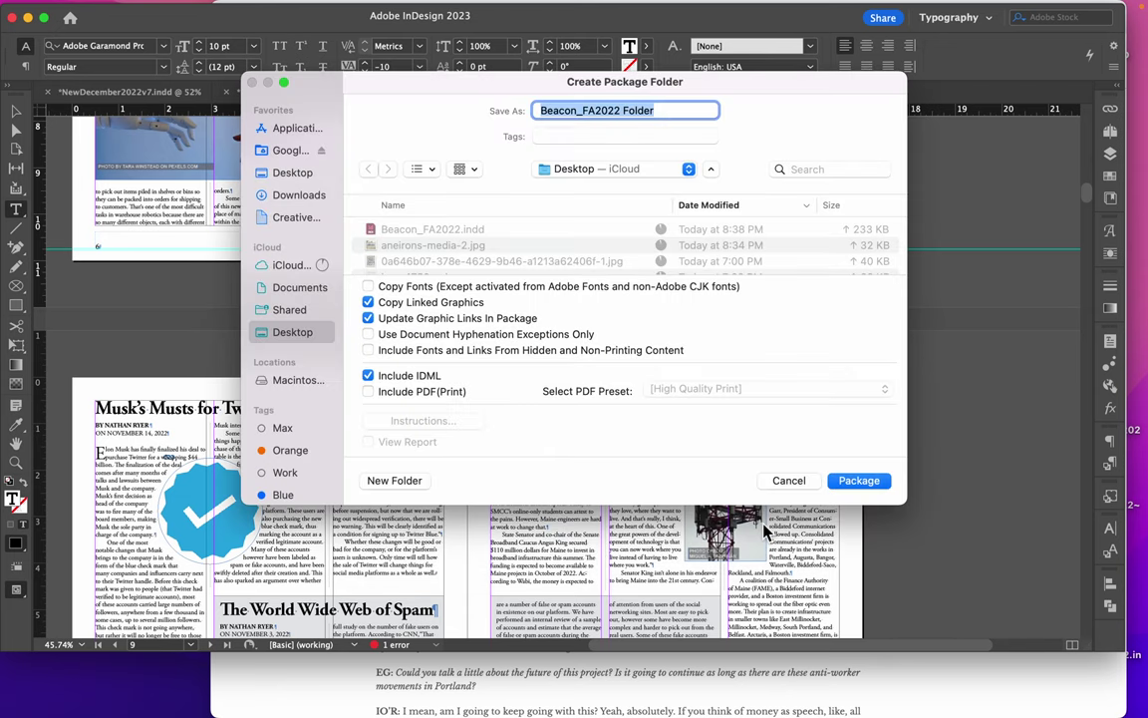
left_click(854, 480)
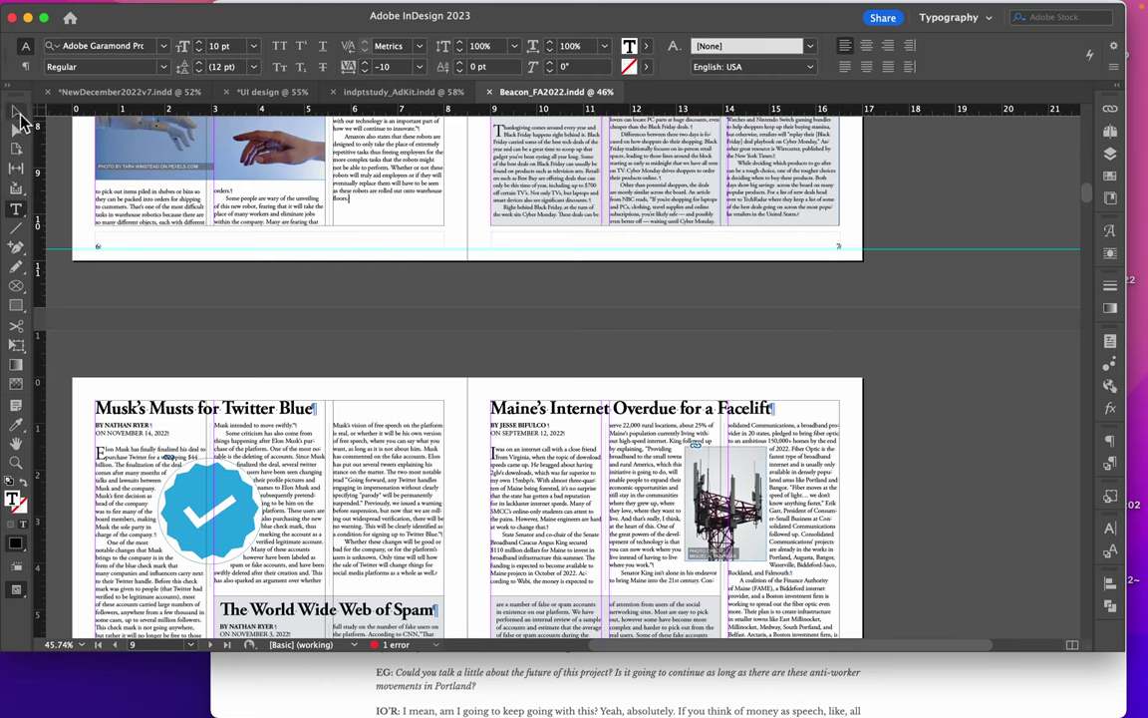
mouse_move(679, 5)
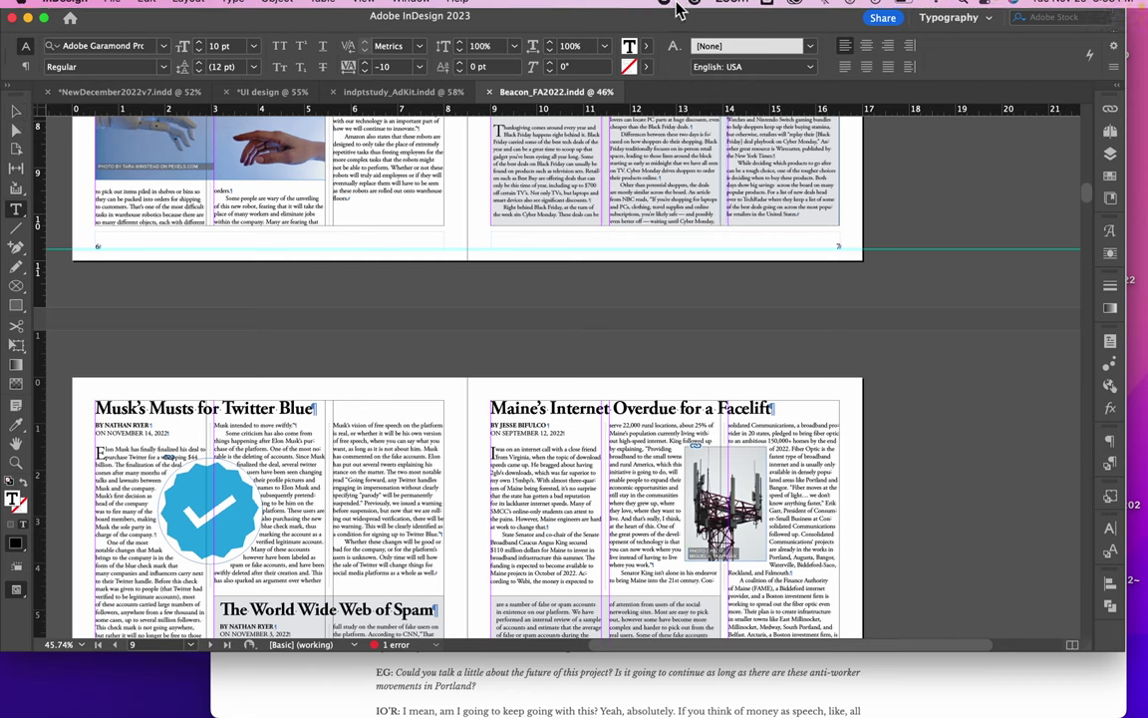